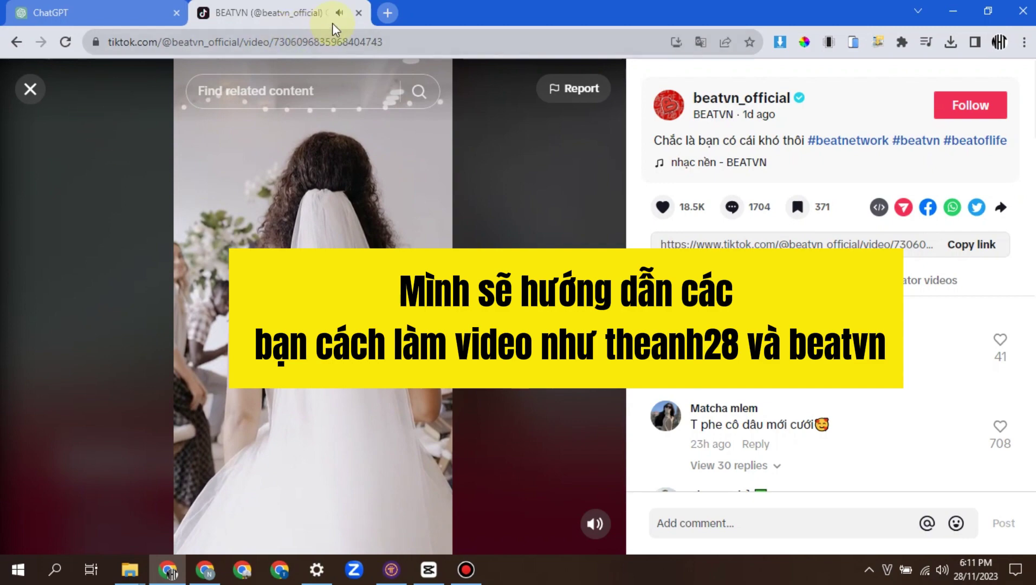
Close the open TikTok video and look through the beatvn_official channel's video thumbnails for their style
click(30, 89)
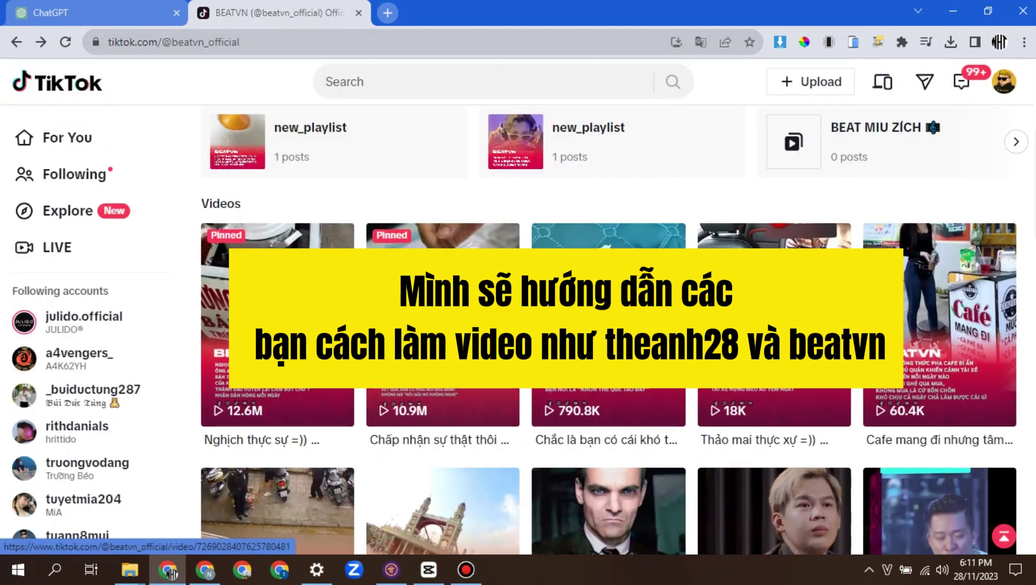
scroll(293, 325, down, 5)
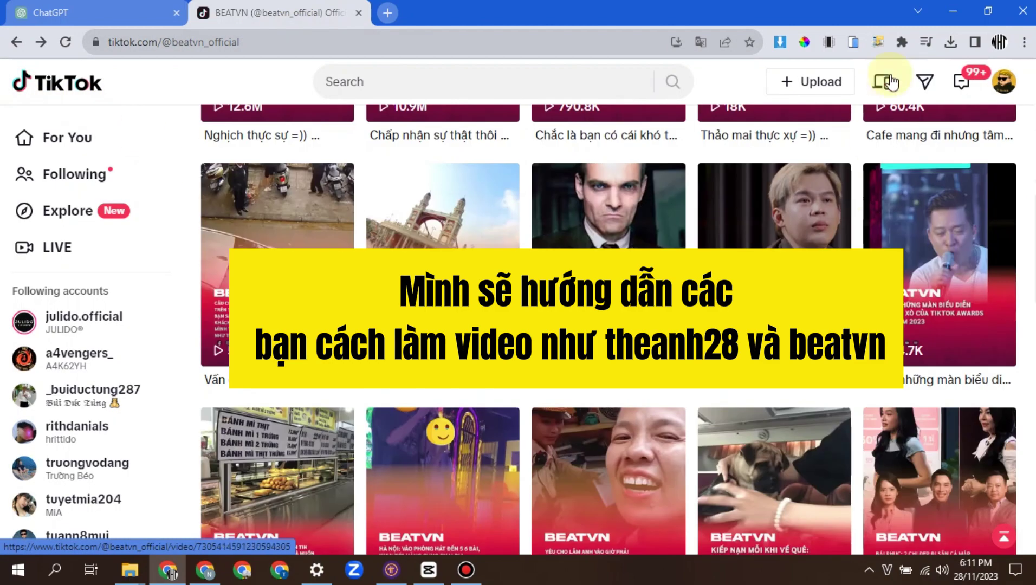
click(953, 11)
Switch to CapCut and import the MP4 file starting with 400622061 from the Downloads folder
click(428, 569)
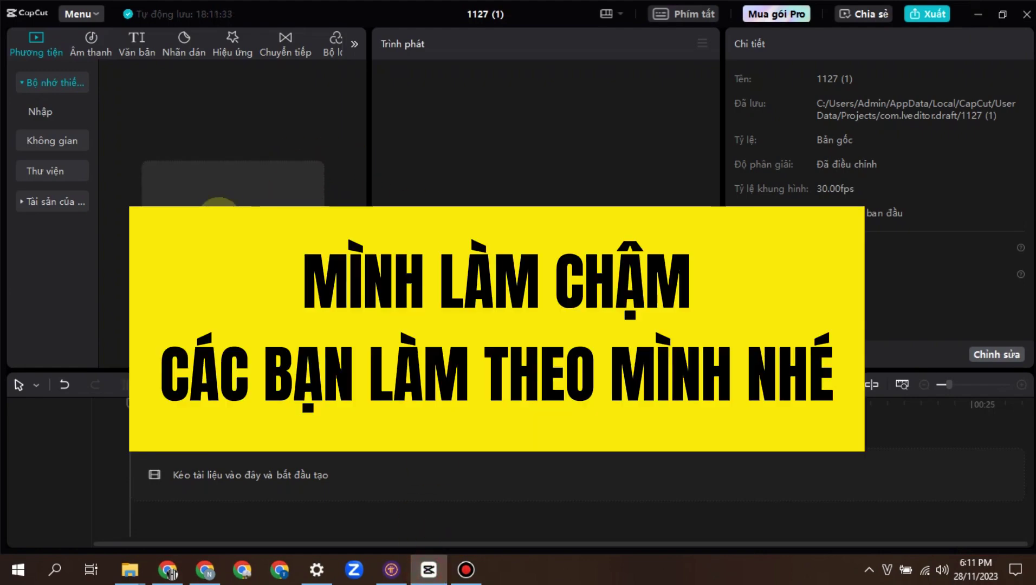
click(219, 202)
scroll(239, 201, down, 5)
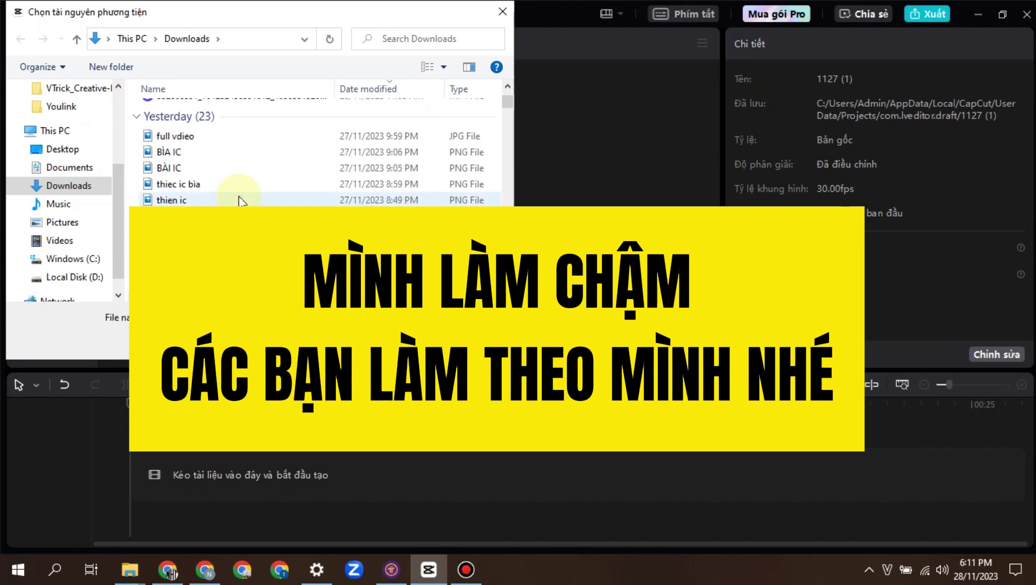
scroll(239, 201, down, 4)
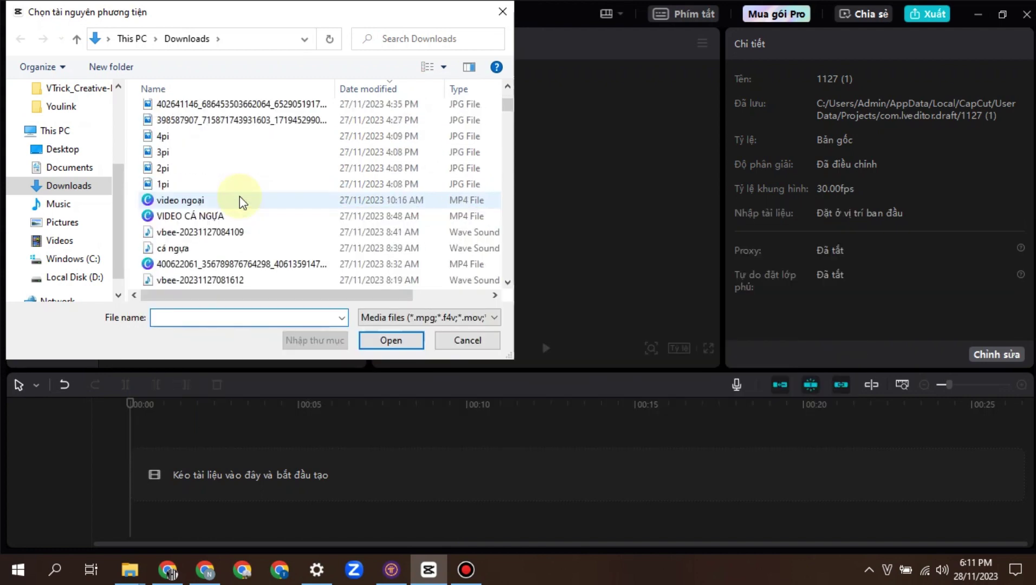
scroll(239, 203, down, 1)
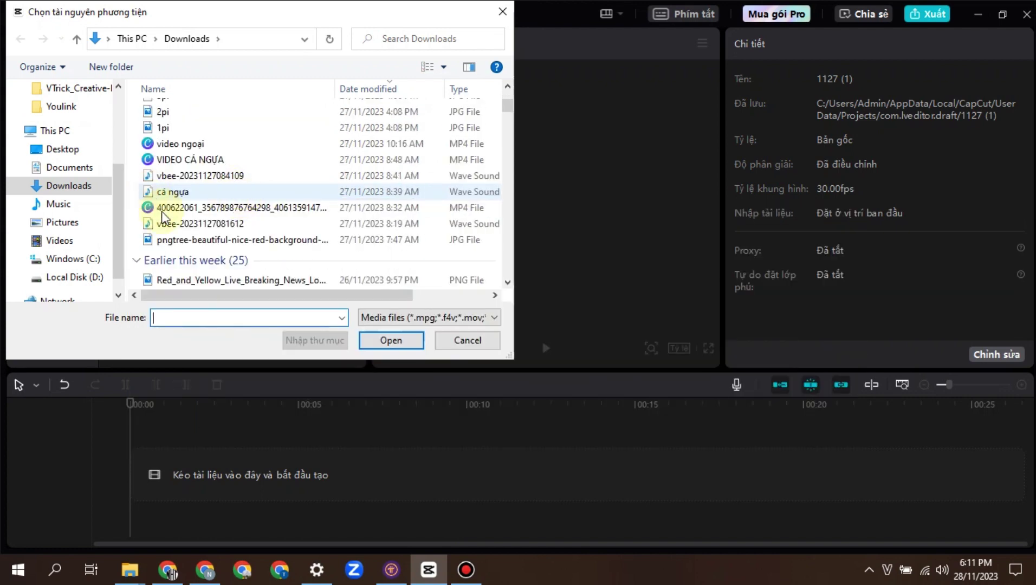
click(194, 209)
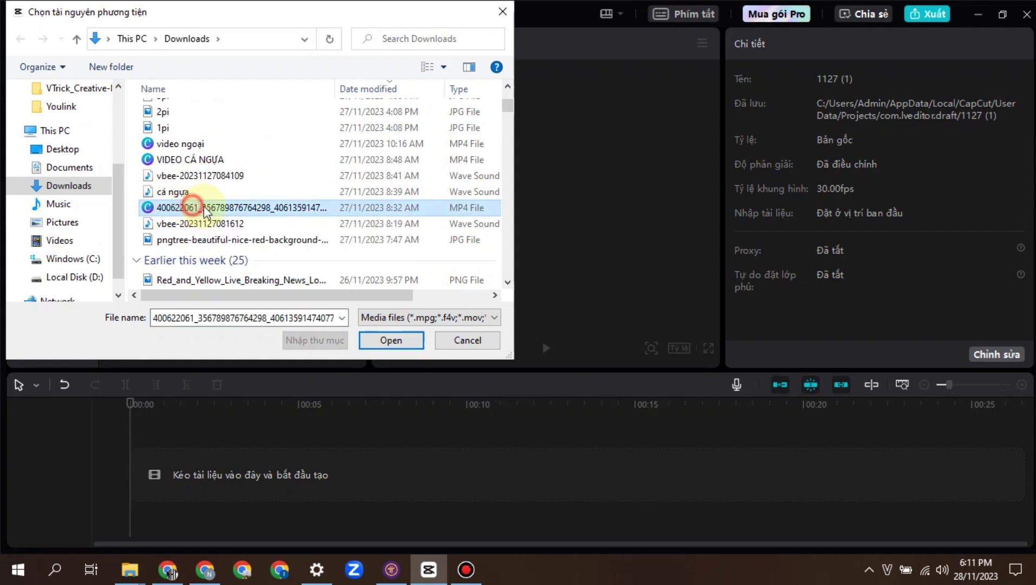
click(397, 342)
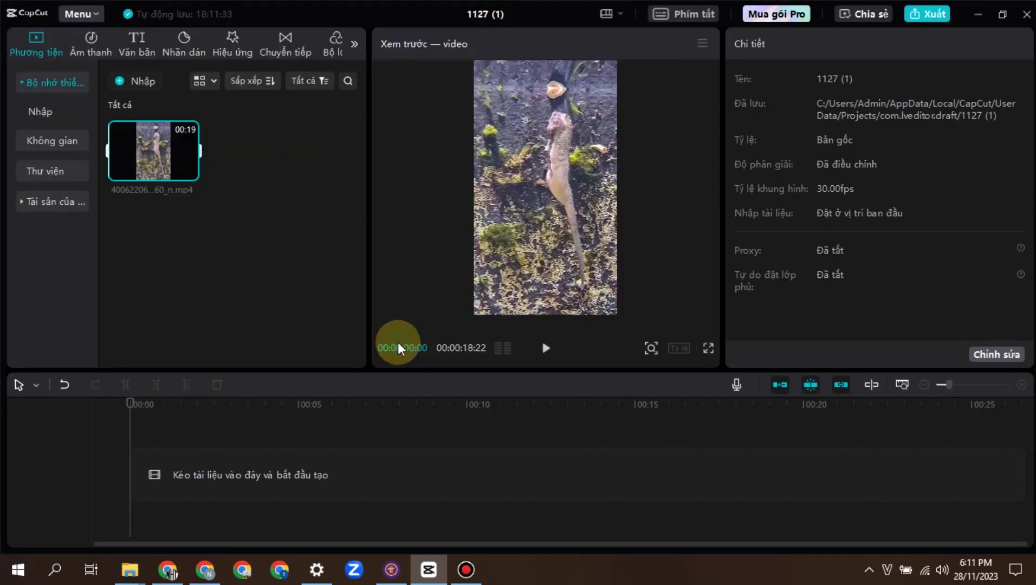
Add the imported video to the timeline and select its clip with the playhead at the start
click(190, 173)
click(226, 410)
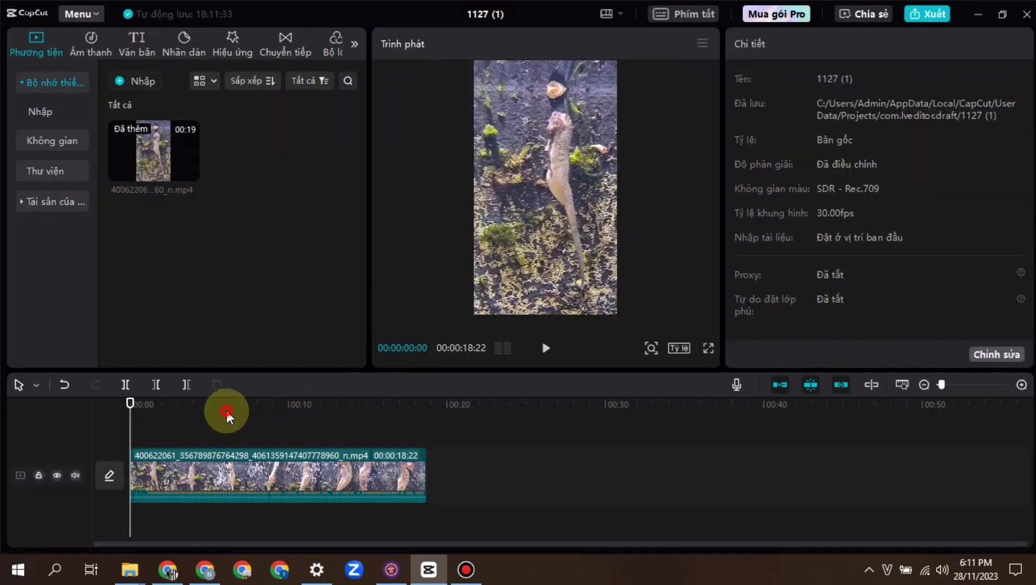
drag(231, 419, 117, 415)
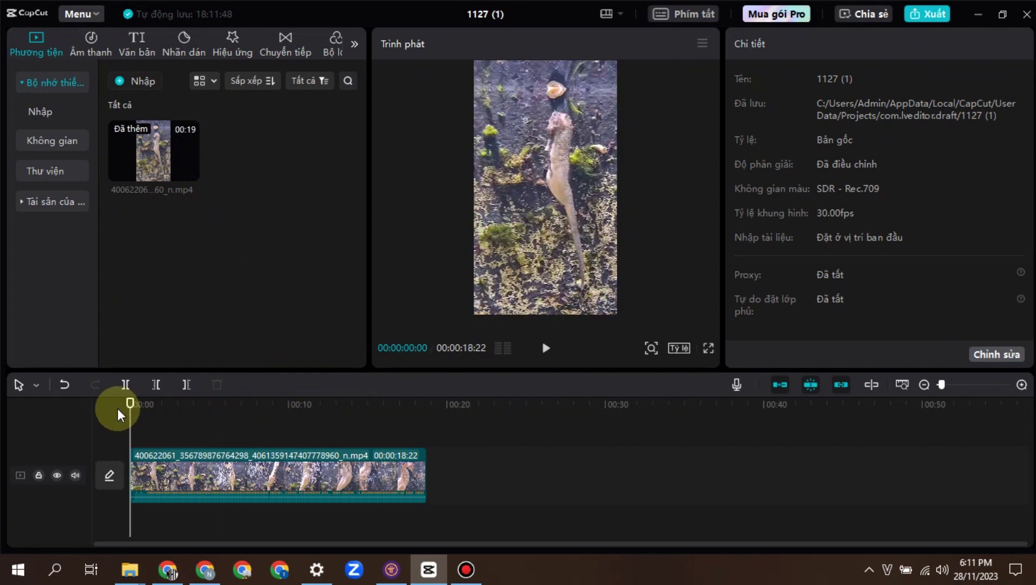
drag(223, 415, 115, 420)
click(230, 464)
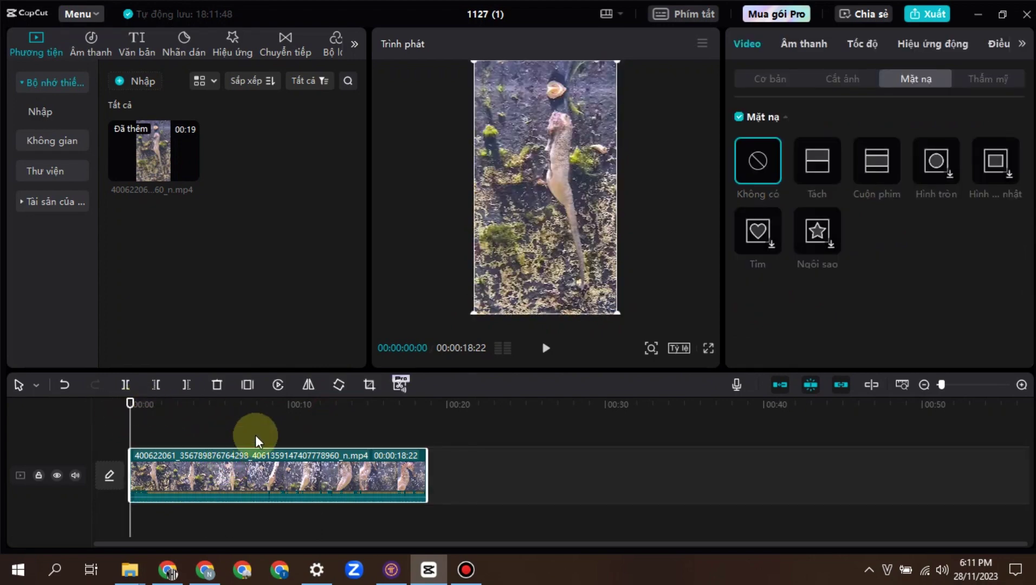
Switch to Chrome and search Google for "nền đỏ" in a new tab
click(173, 570)
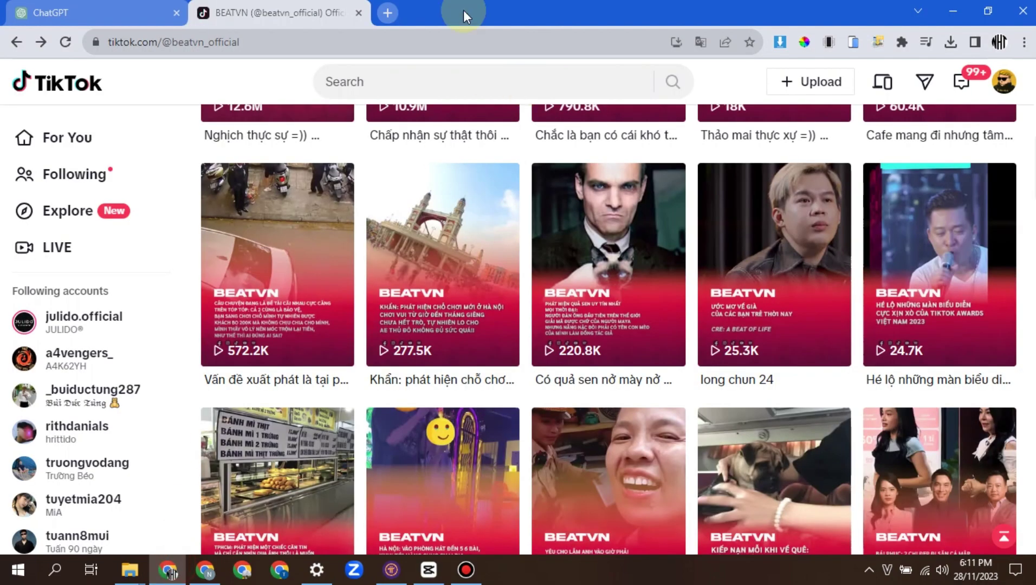
click(393, 12)
text(nền )
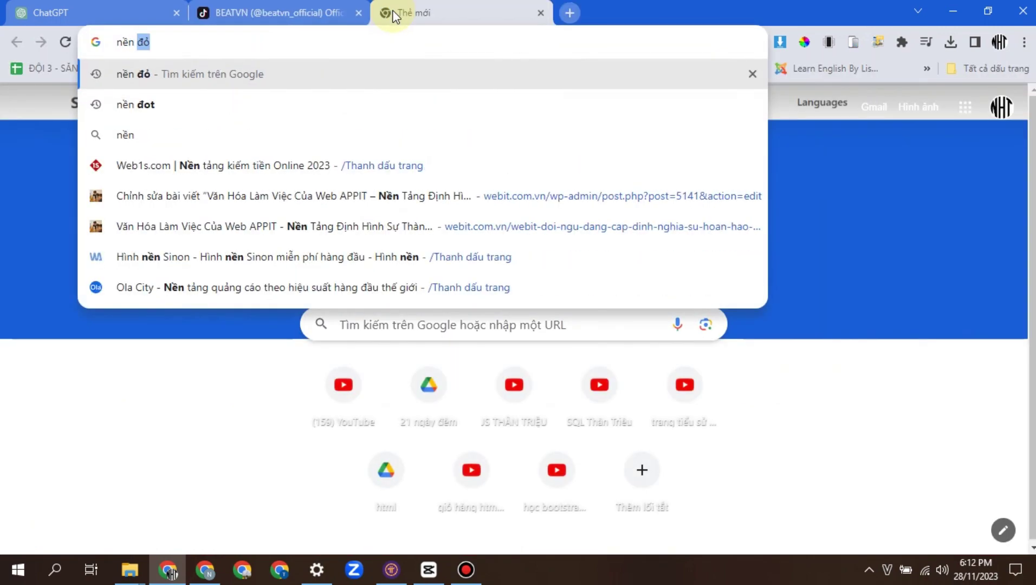
text(đỏ)
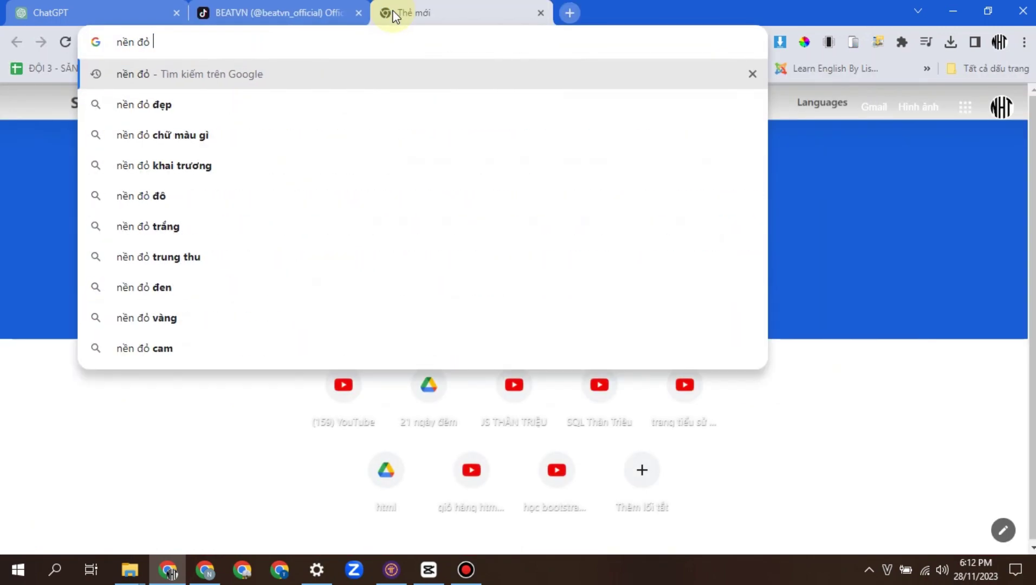
key(Return)
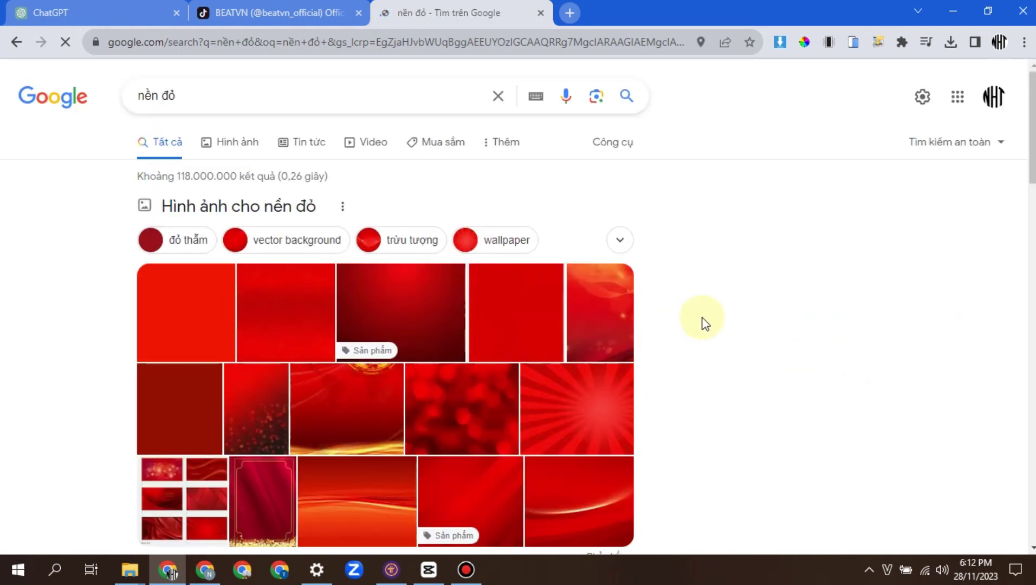
Save the first plain red image from the results to Downloads as "nền đỏ"
click(183, 318)
right_click(838, 280)
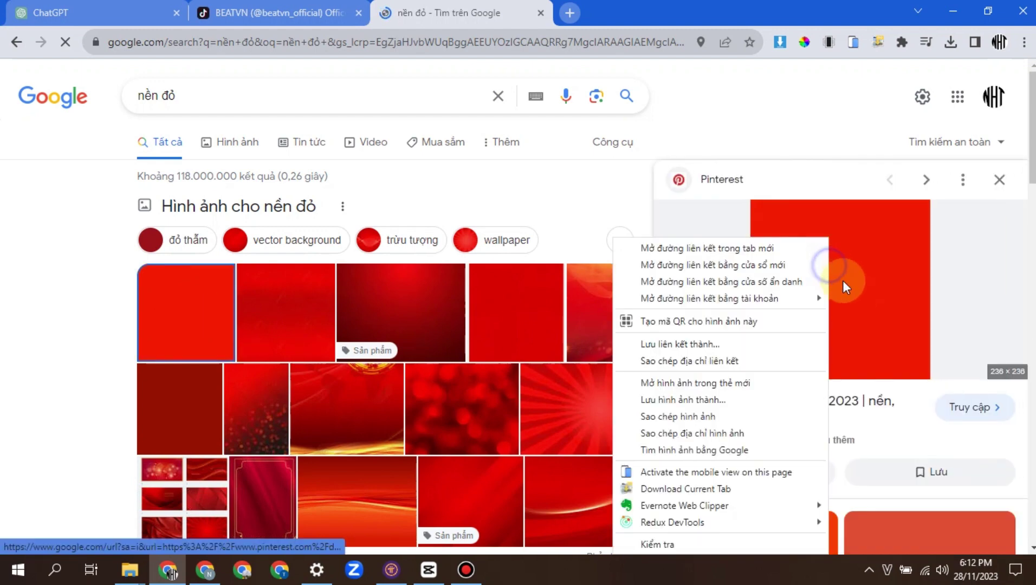
click(682, 399)
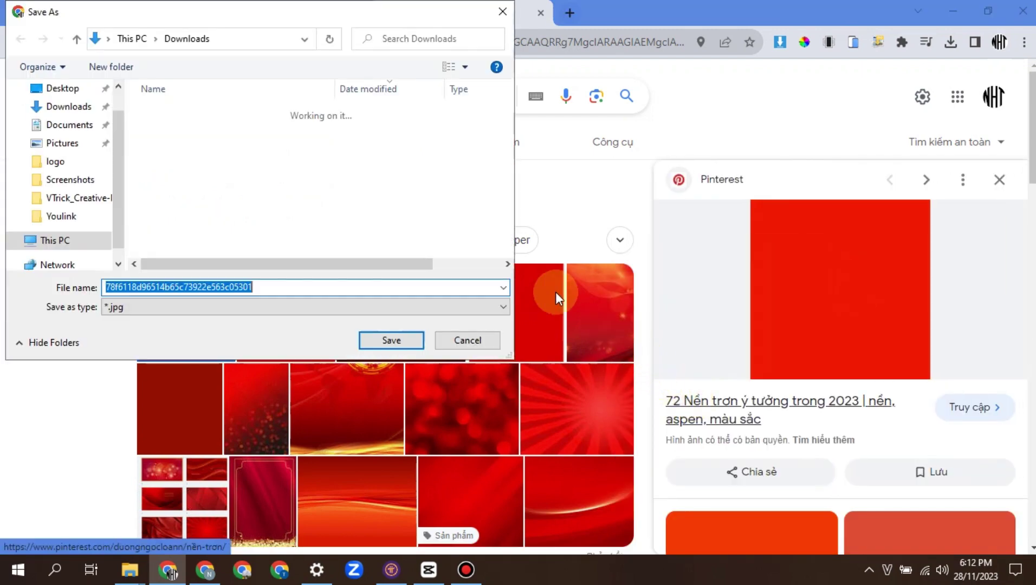
text(nền đ)
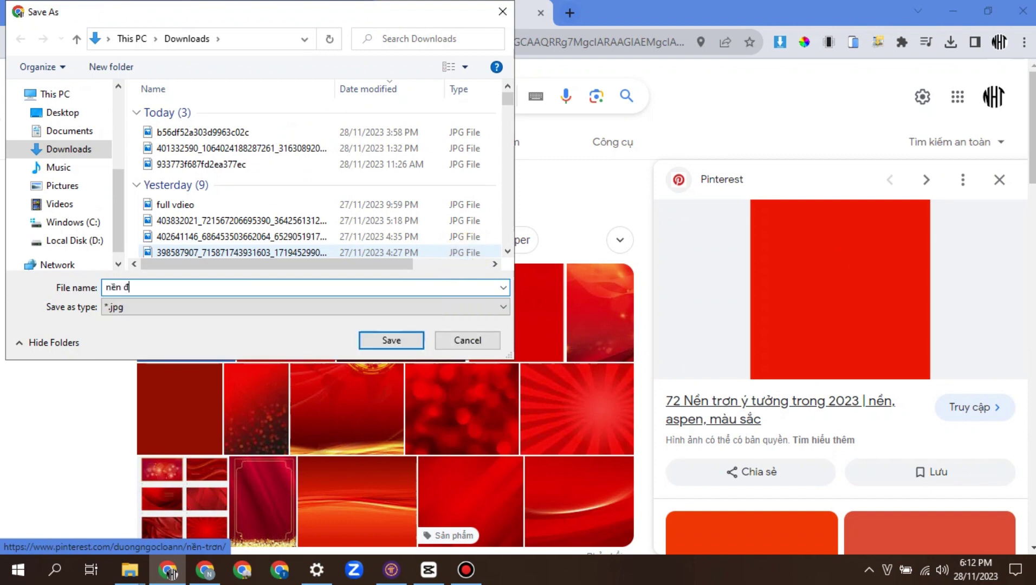
text(ỏ)
click(396, 342)
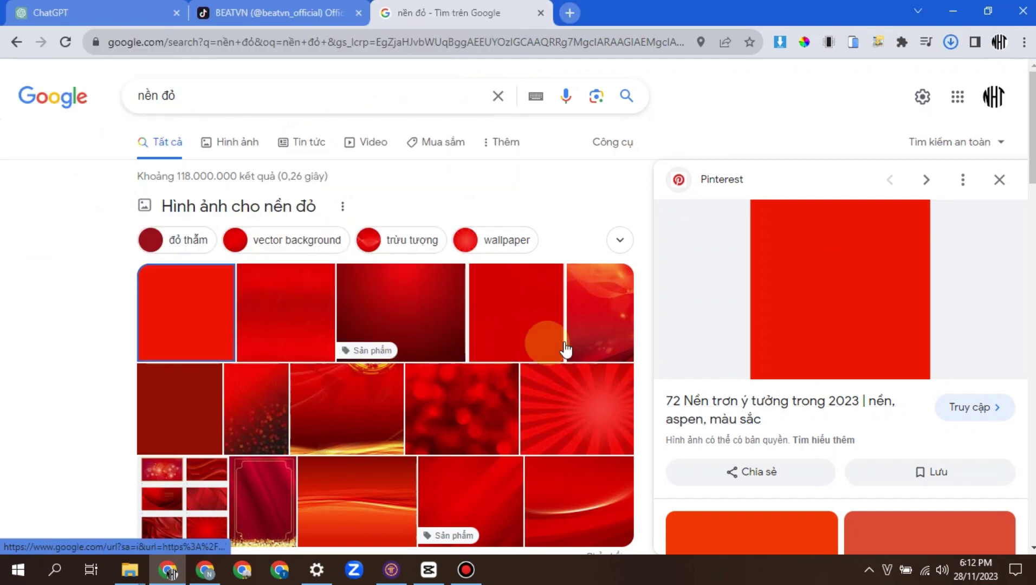
Switch to CapCut and import nền đỏ.jpg from the Downloads folder
click(429, 570)
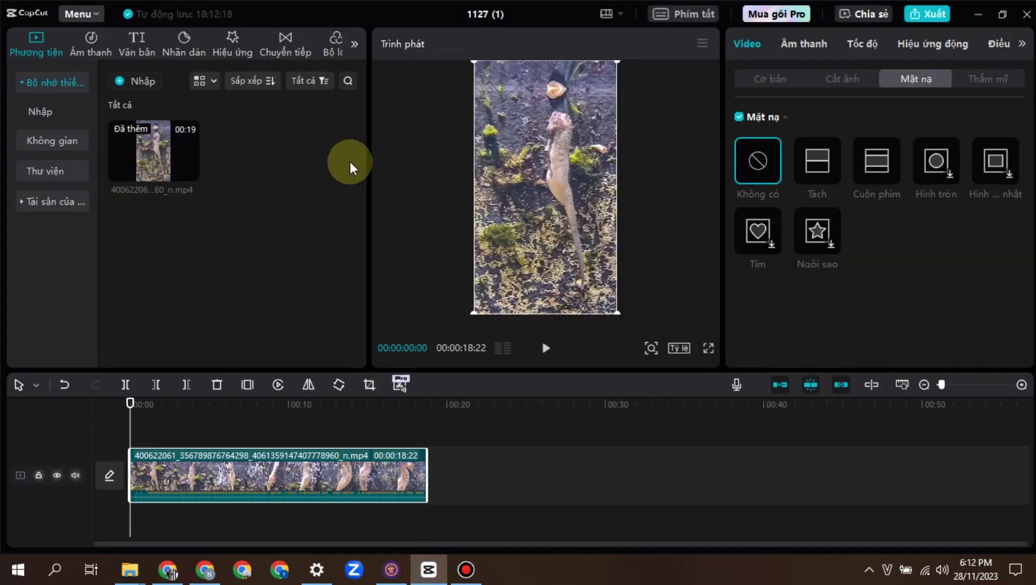
click(140, 81)
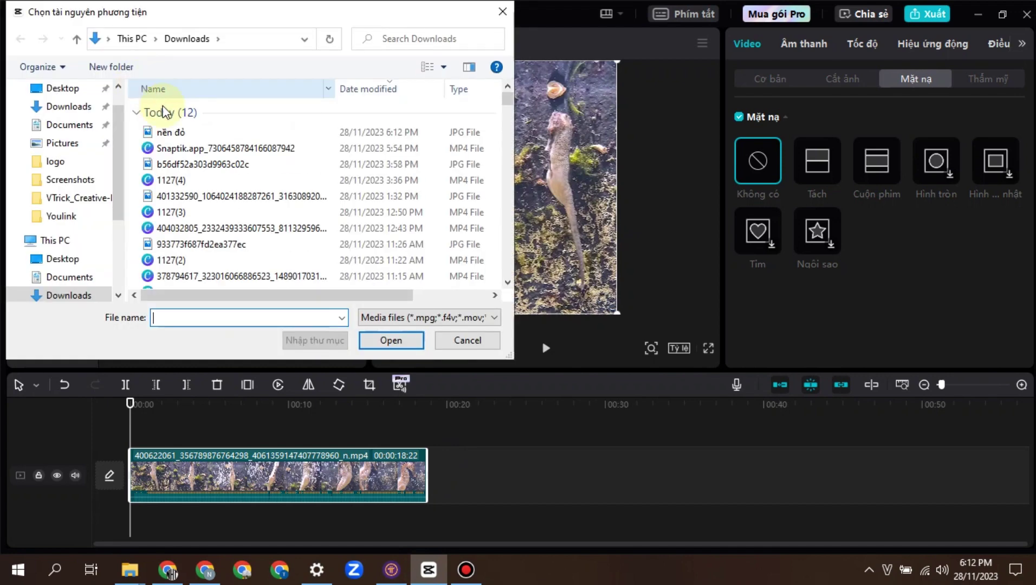
click(187, 132)
click(391, 339)
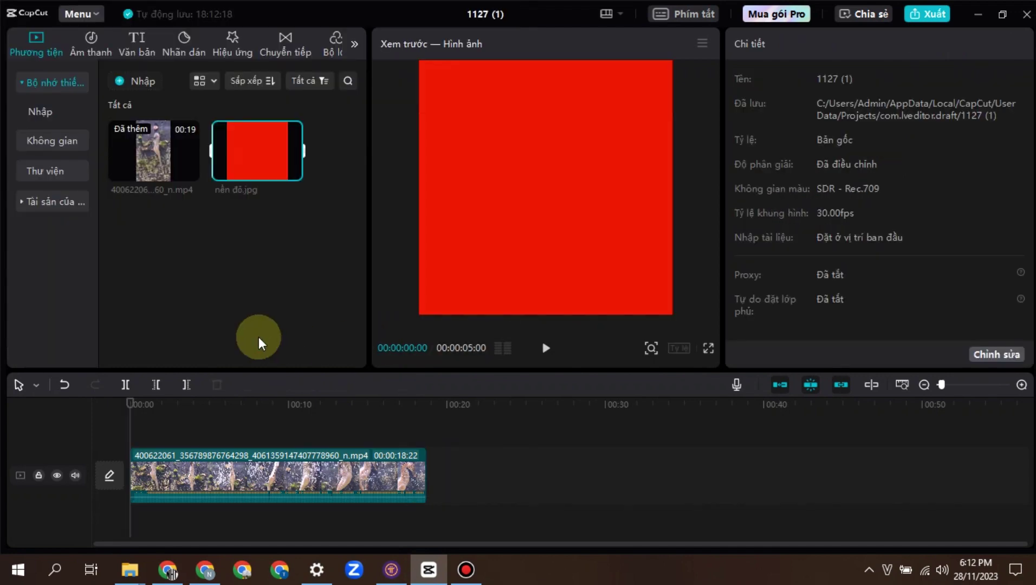
Place nền đỏ.jpg on a track above the video's start, positioned over the frame's lower part and enlarged beyond its full width
drag(291, 175, 134, 425)
drag(559, 188, 558, 248)
drag(475, 183, 442, 163)
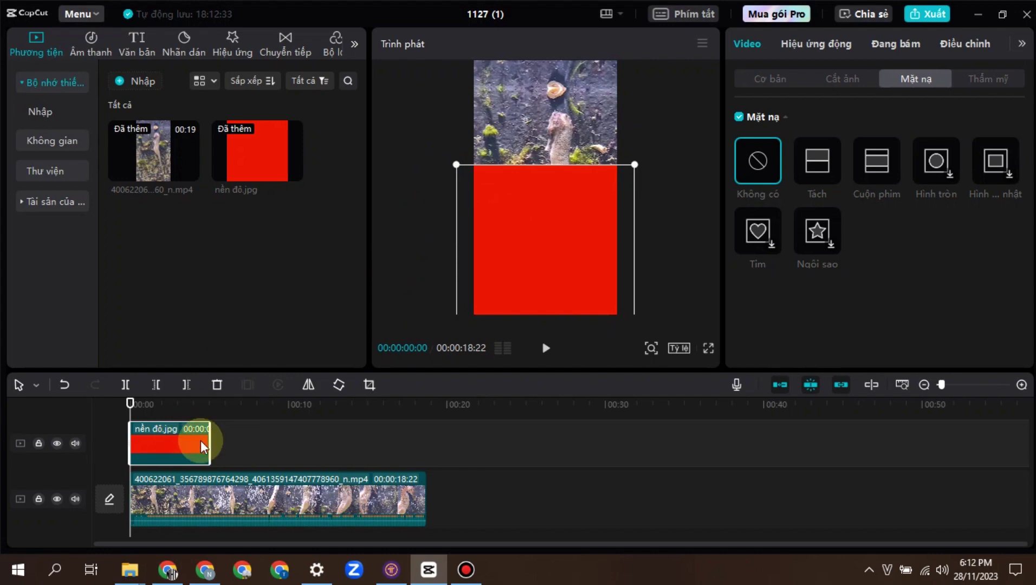
Apply the Tách (split) mask to the red image and set its rotation to 180°
click(843, 79)
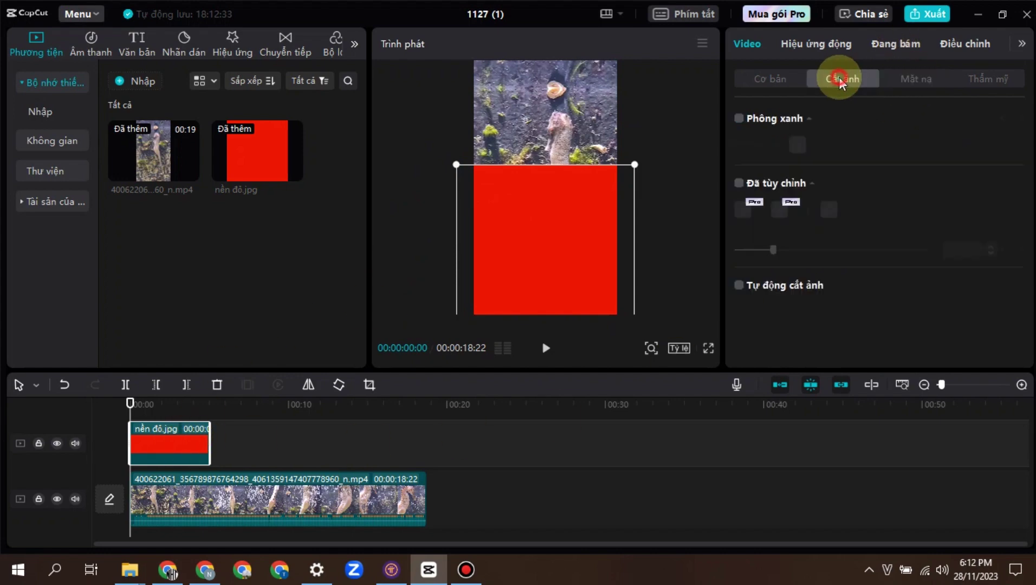
click(919, 79)
click(822, 160)
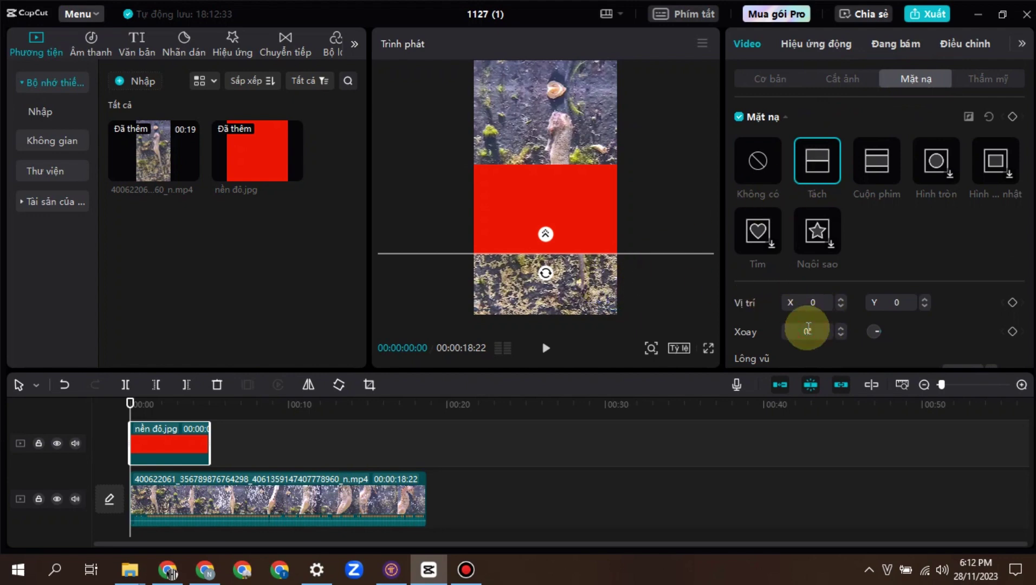
key(Return)
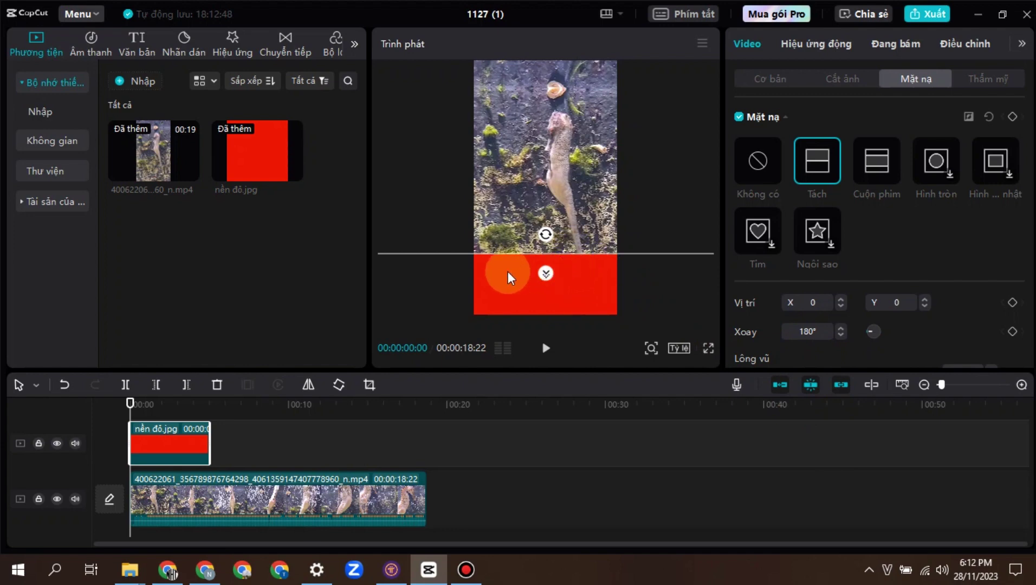
Feather the split mask into a soft gradient at Y 33 and play back the start to check the blend
drag(510, 277, 544, 262)
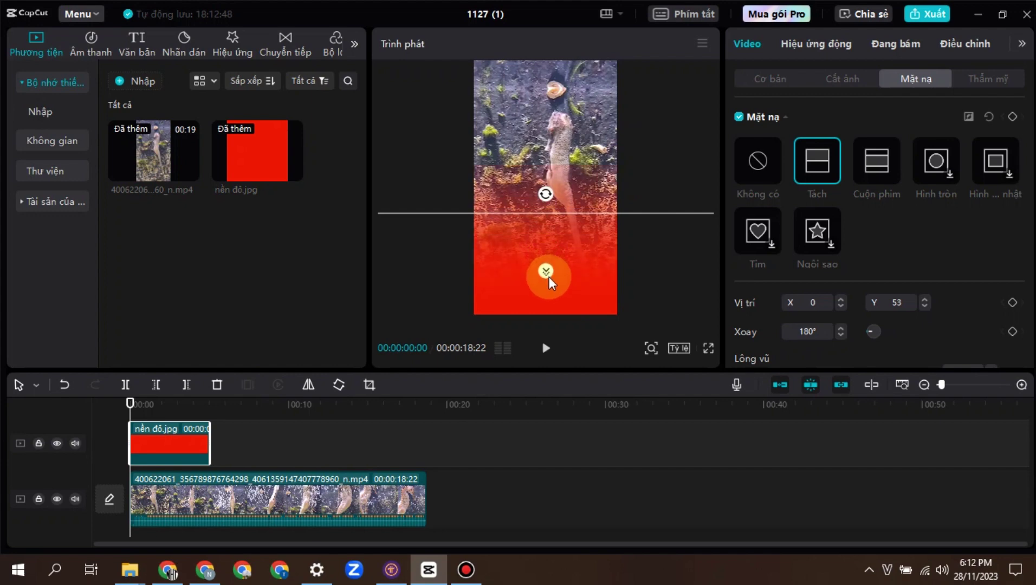
drag(554, 299, 589, 271)
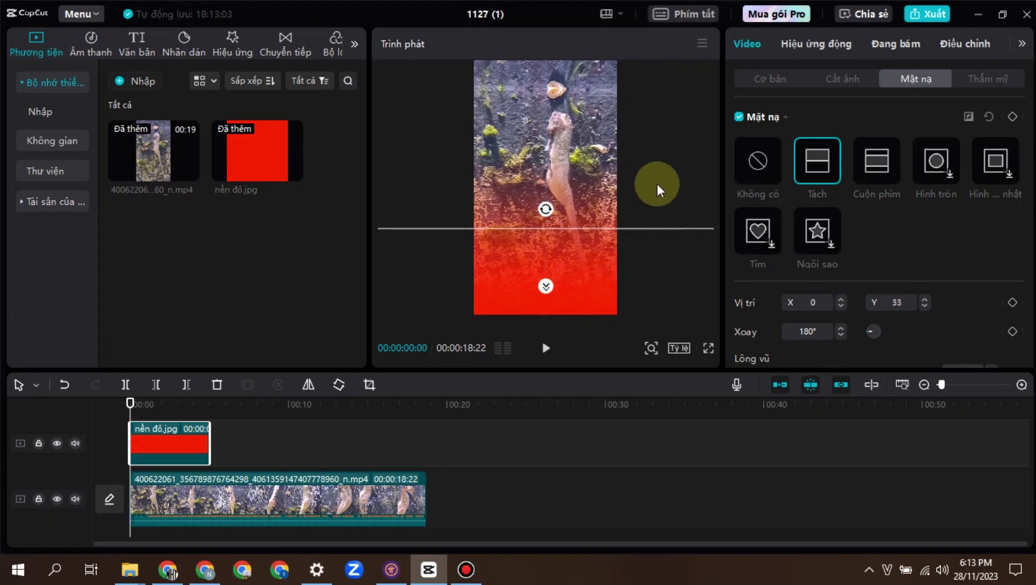
click(545, 350)
click(545, 350)
click(189, 426)
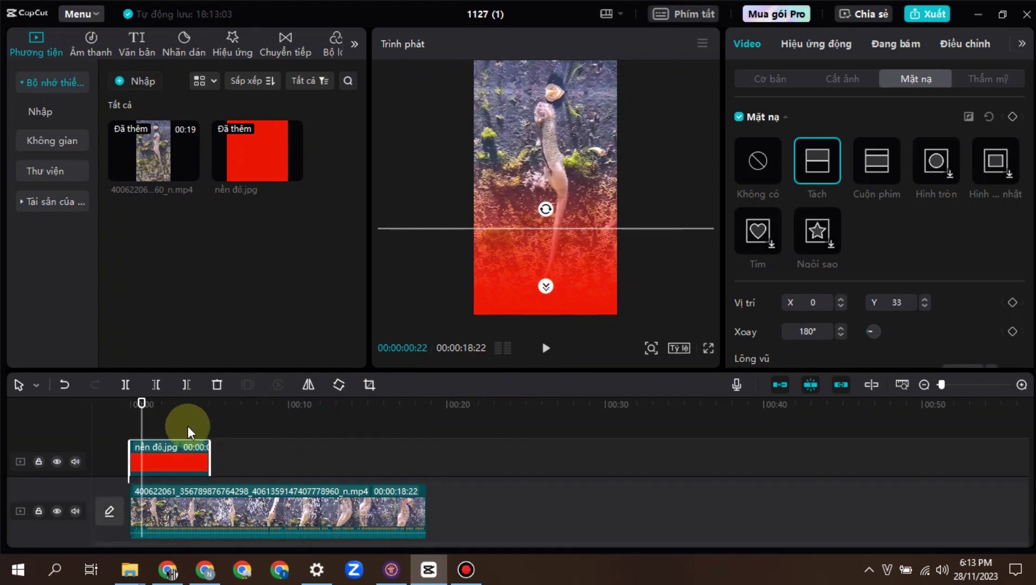
drag(140, 405, 130, 406)
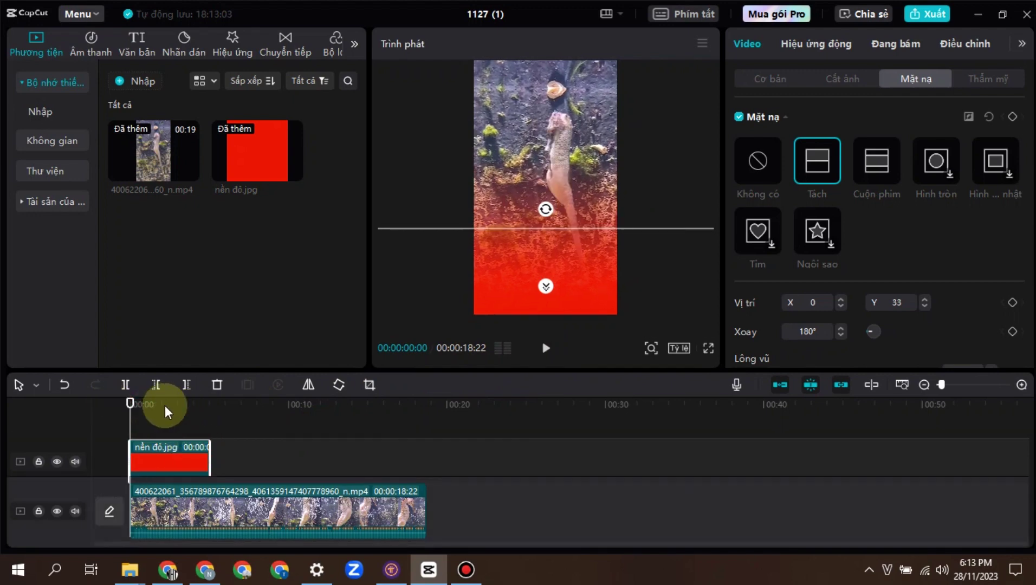
Add a default text at the start of the timeline, placed over the red gradient, and open its content for editing
click(338, 509)
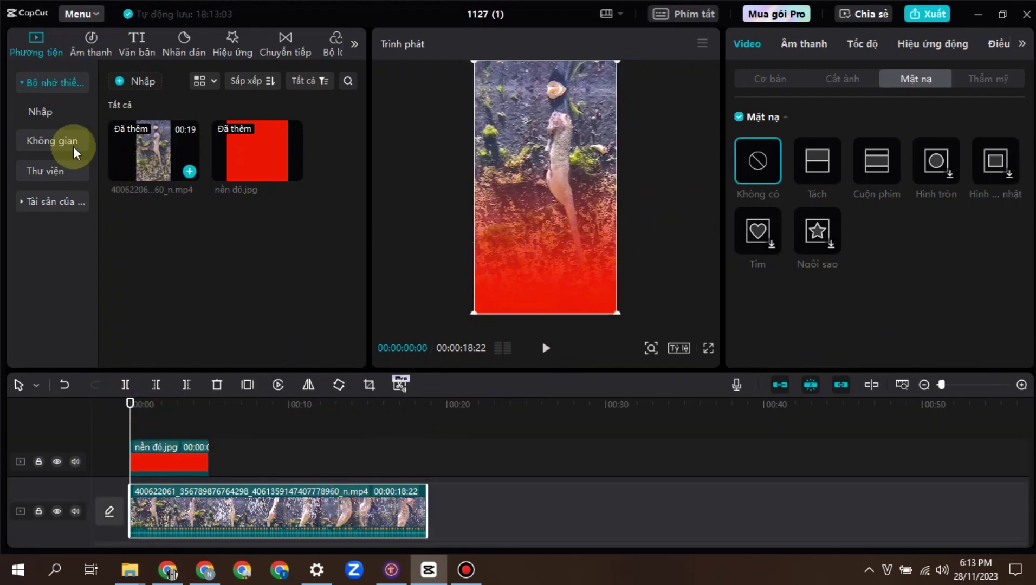
click(137, 42)
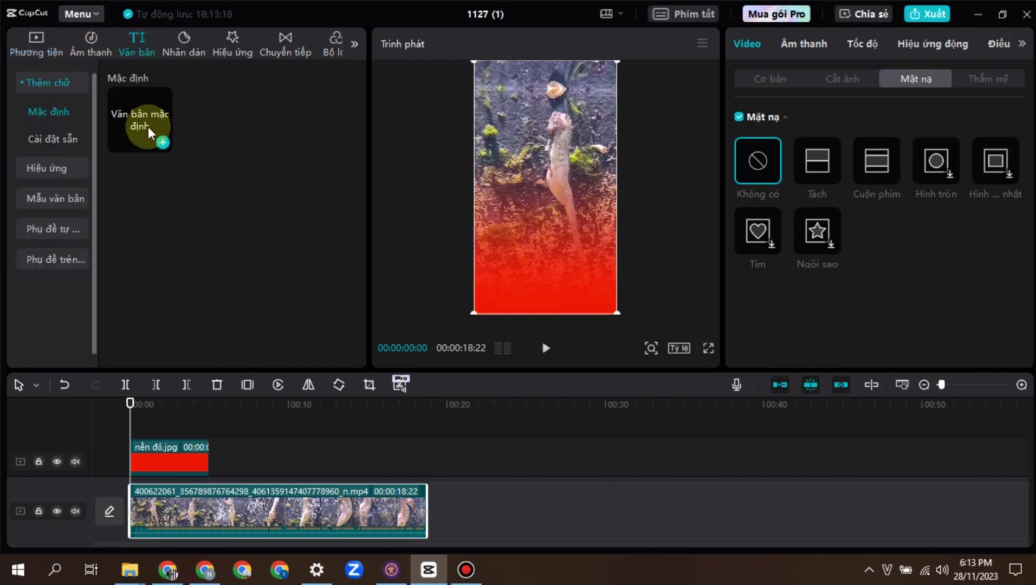
click(163, 145)
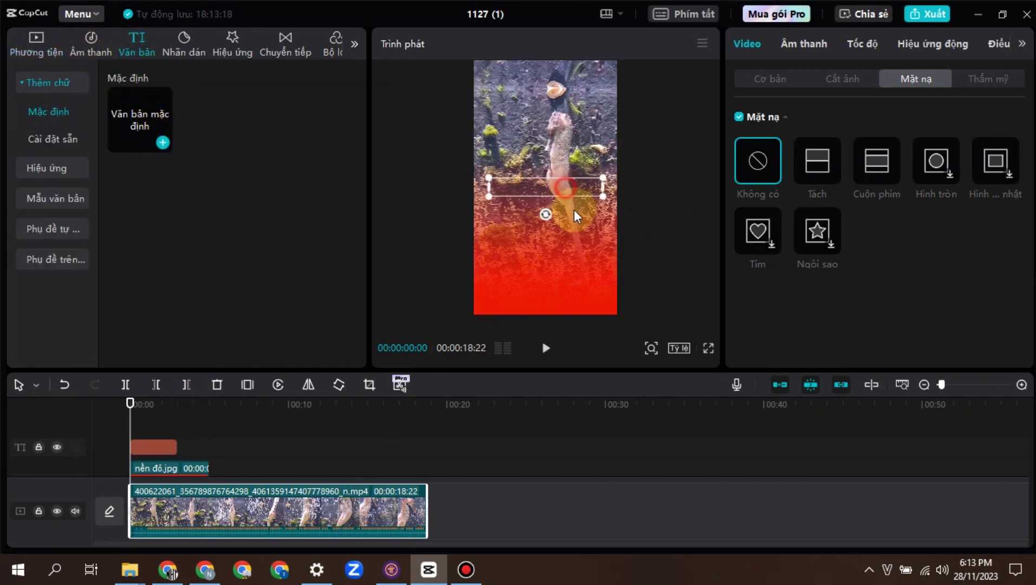
drag(566, 182, 569, 222)
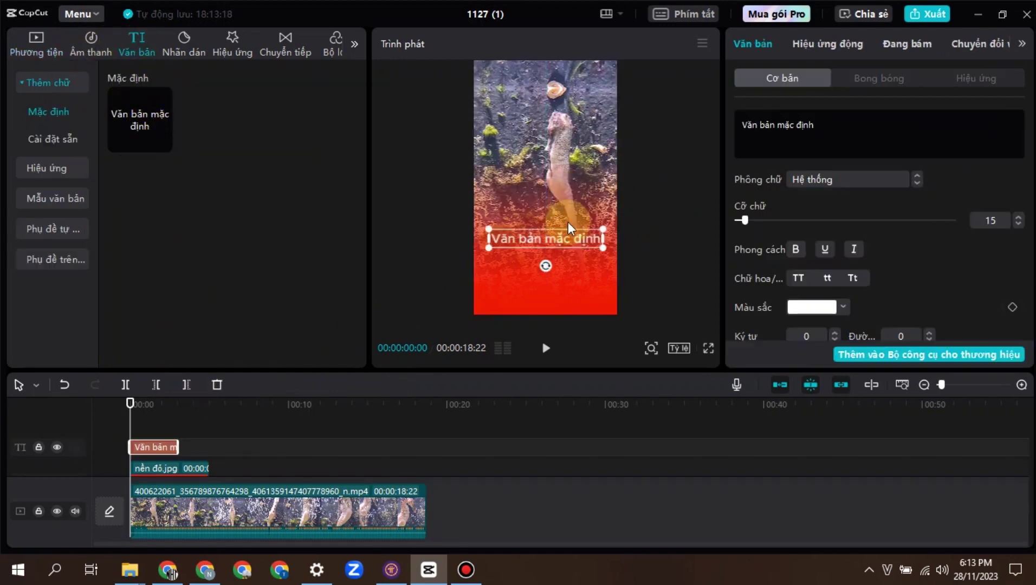
click(832, 128)
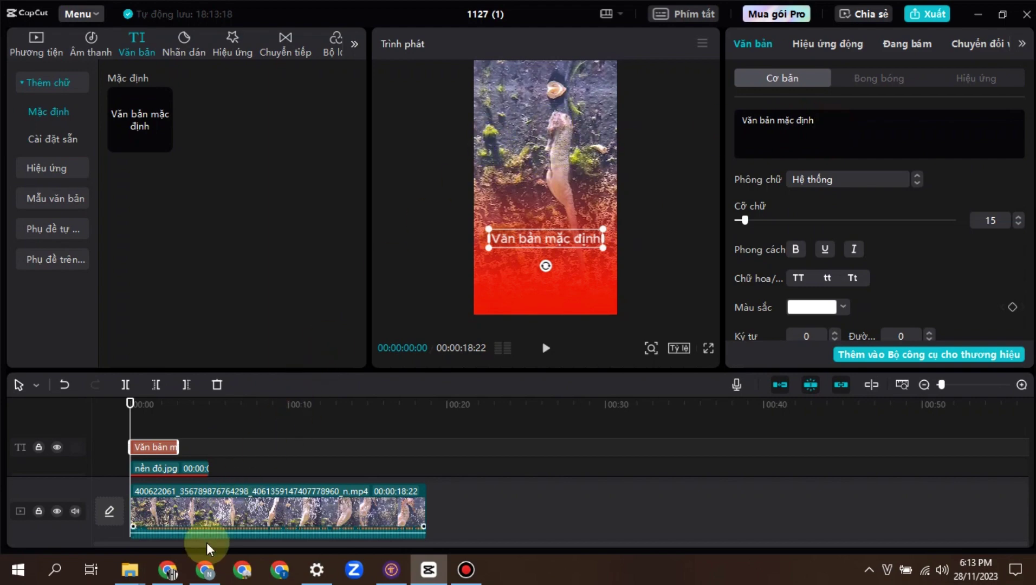
Switch to ChatGPT in Chrome and open the existing "Cá Ngựa Sinh Con" chat
click(176, 579)
click(51, 12)
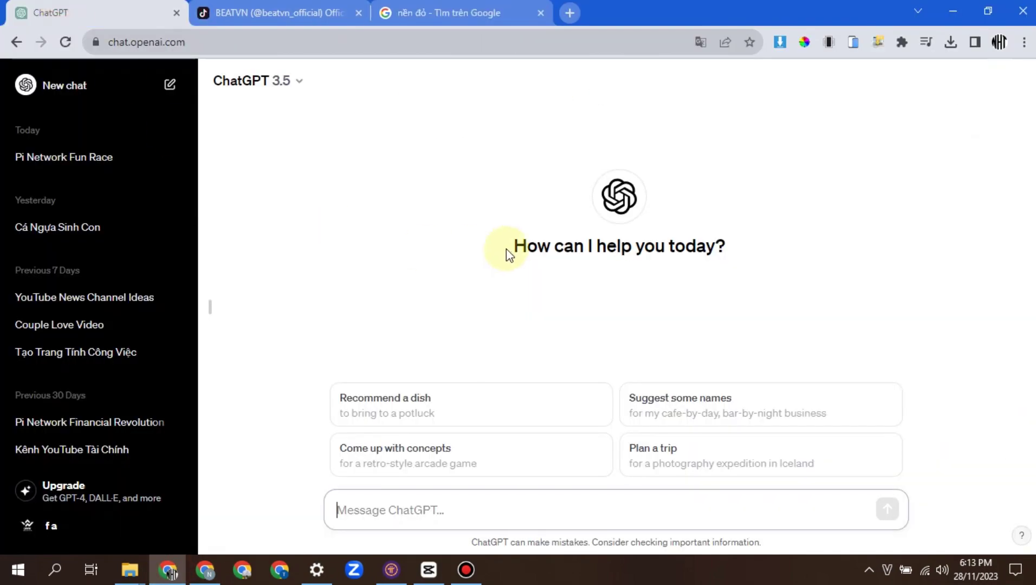
click(403, 511)
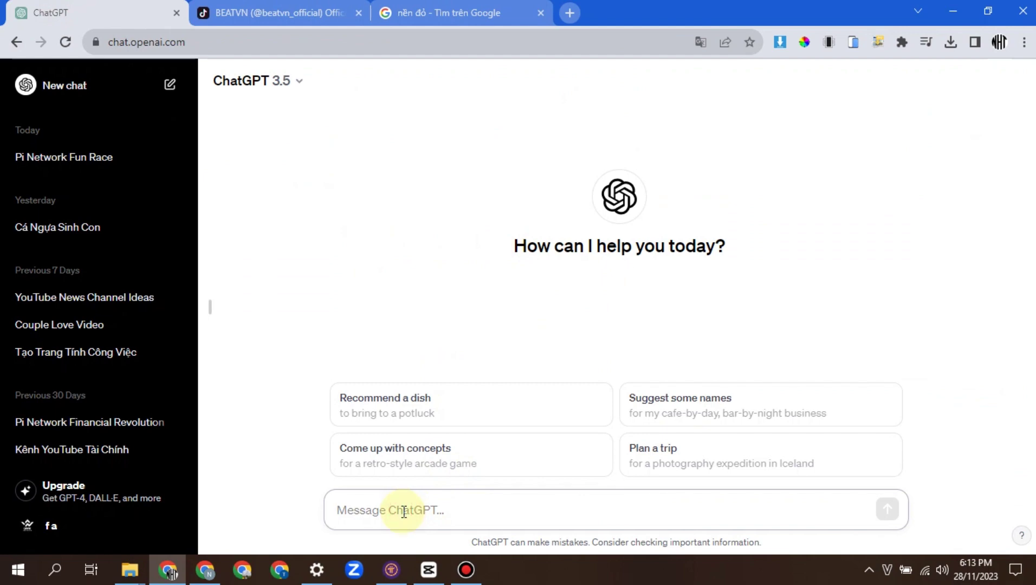
click(54, 227)
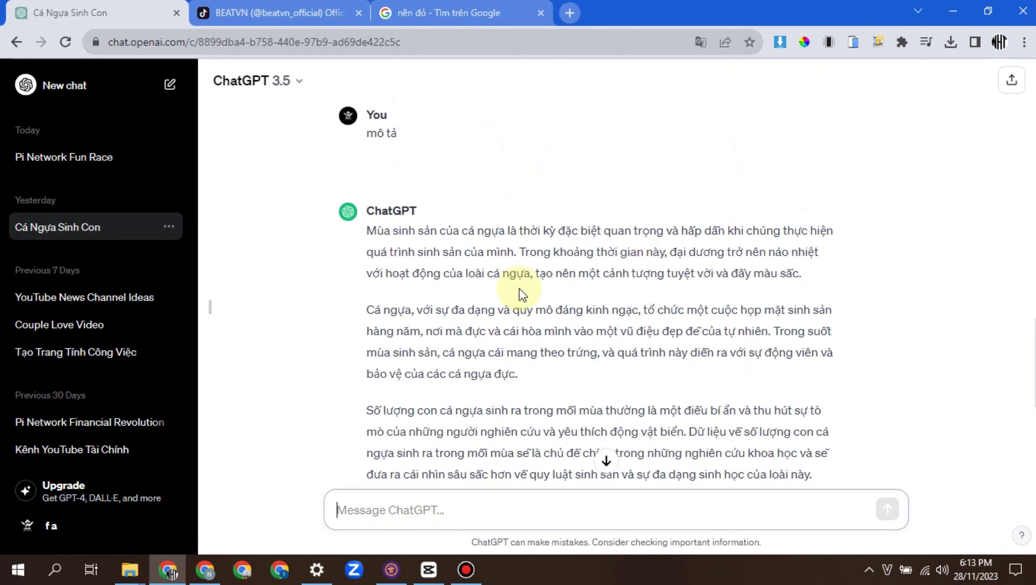
Copy the first suggested title, "Bí mật về Số Lượng Con Cá Ngựa Sinh Ra: Đây là Số liệu Đáng Ngạc Nhiên!", and skim the remaining suggestions
scroll(518, 289, up, 15)
drag(375, 153, 765, 142)
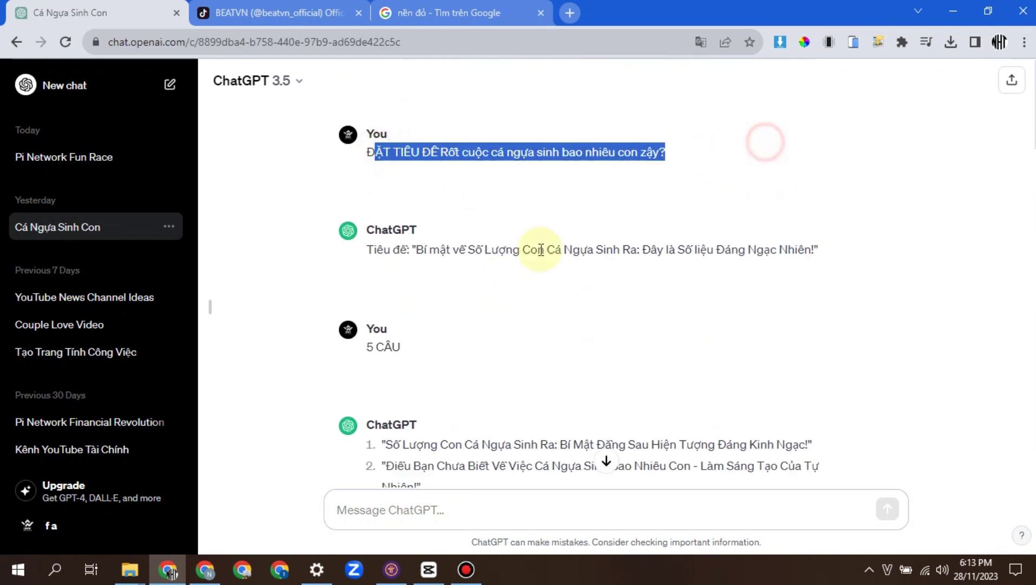
drag(415, 250, 815, 255)
key(ctrl+c)
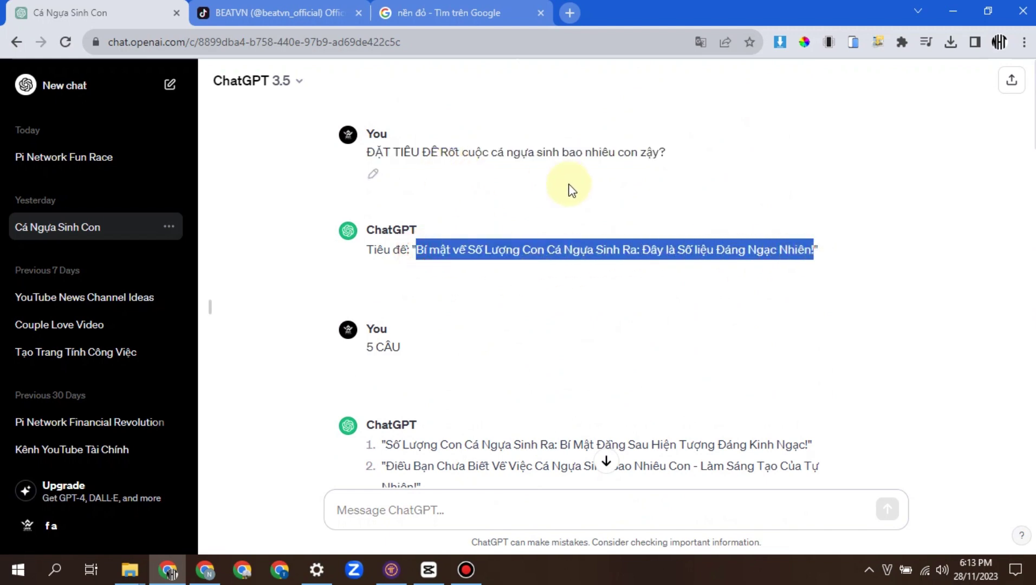
scroll(529, 298, down, 3)
scroll(529, 322, down, 15)
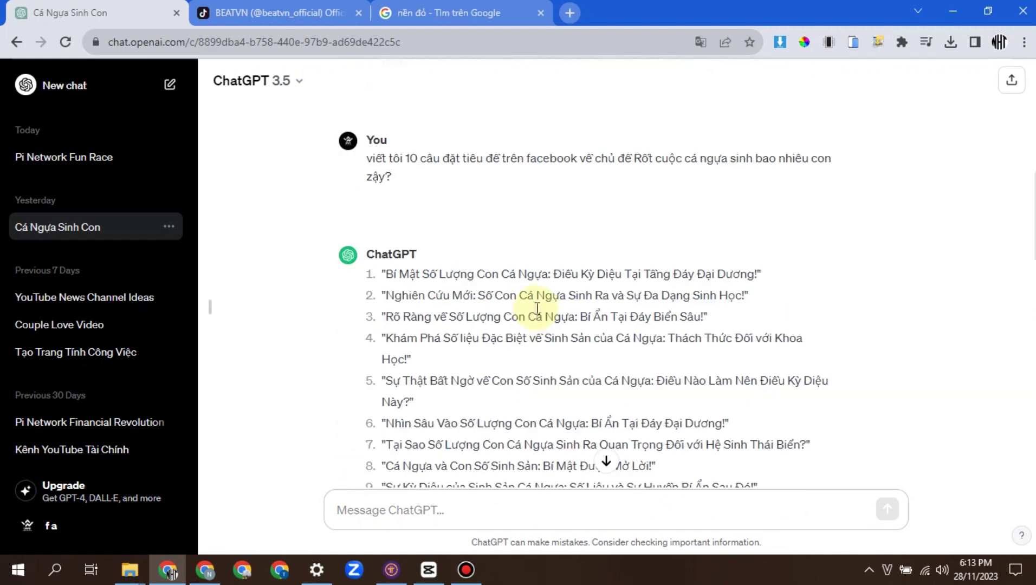
drag(421, 236, 623, 255)
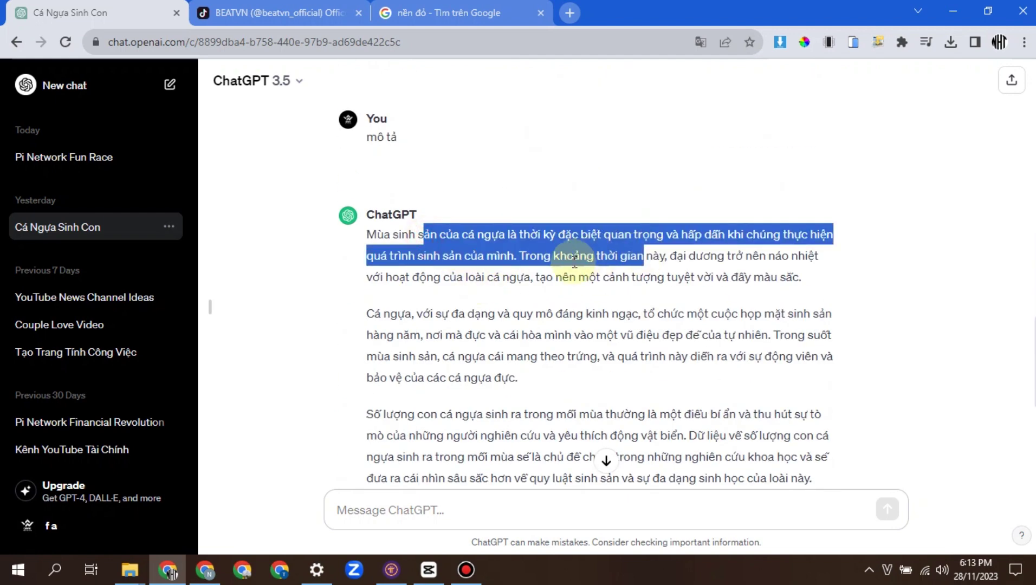
scroll(566, 269, down, 10)
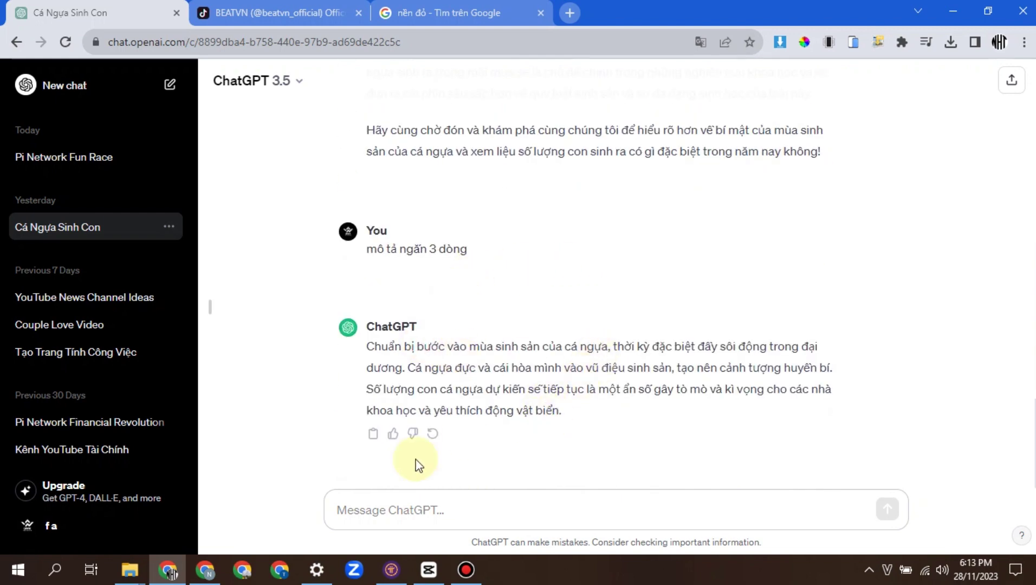
Switch to CapCut, replace the default text with the copied title, break the line before "Đây là", and shrink the text
click(428, 569)
drag(819, 120, 696, 124)
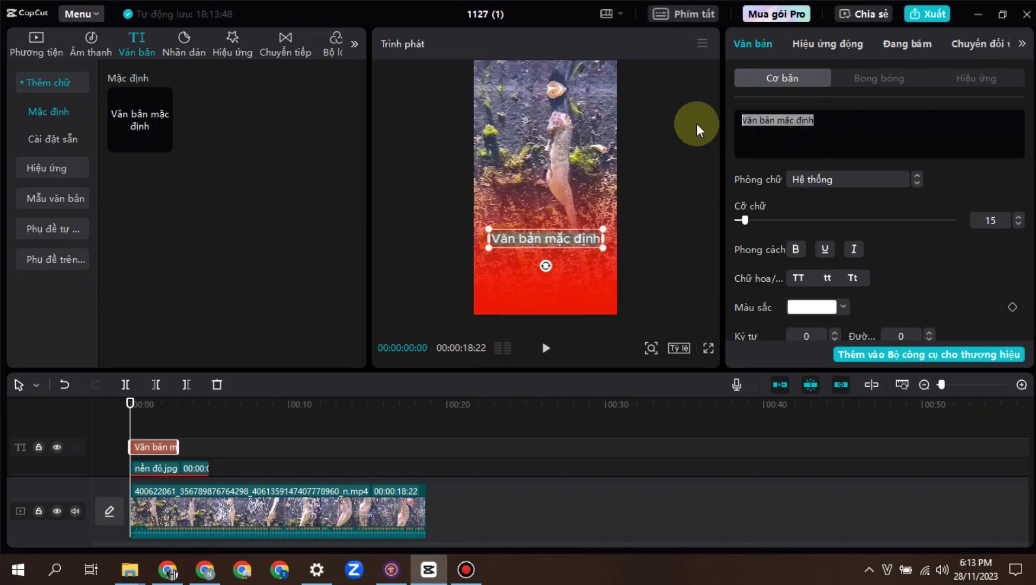
key(ctrl+v)
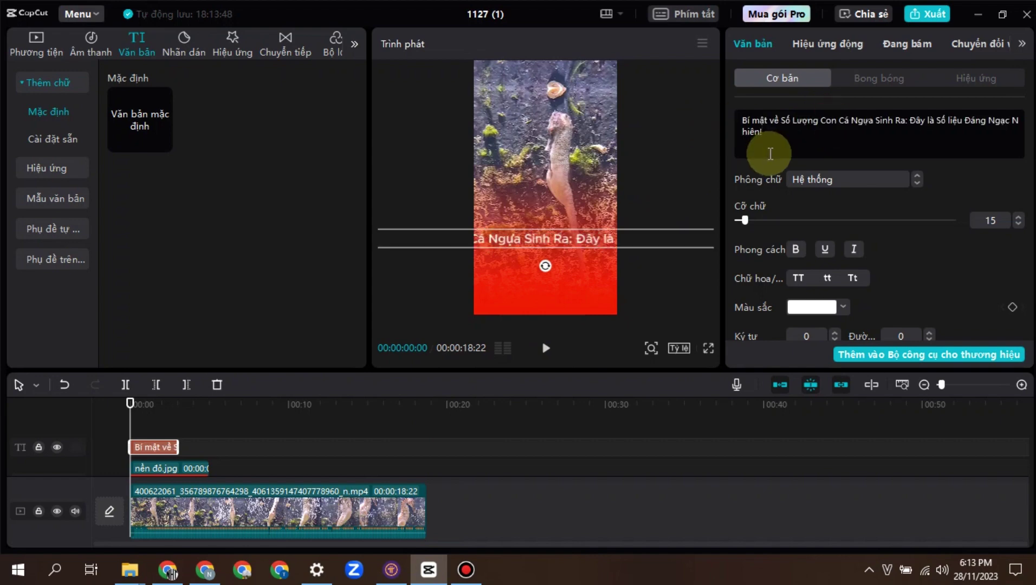
click(913, 120)
key(Return)
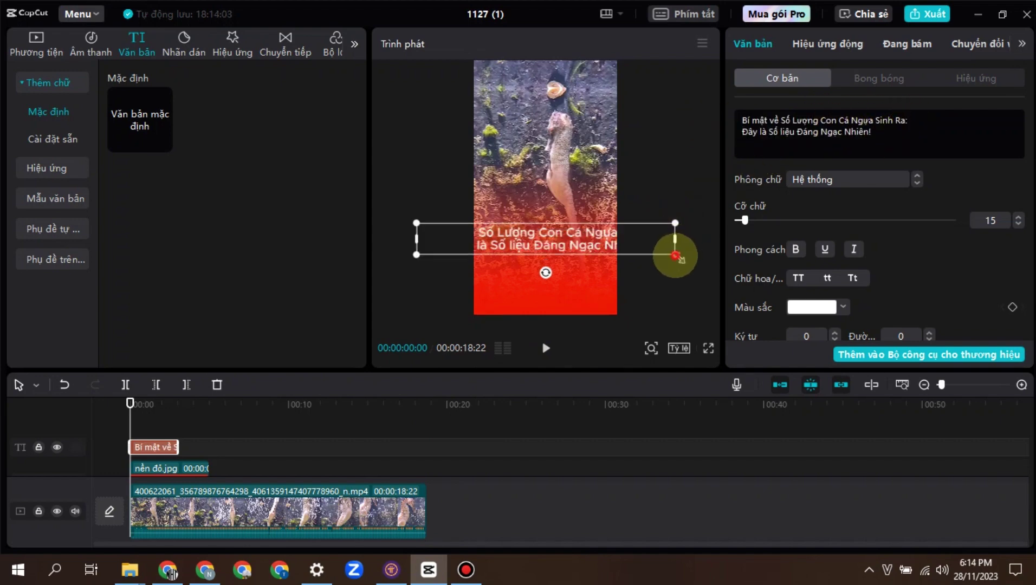
drag(675, 251, 634, 249)
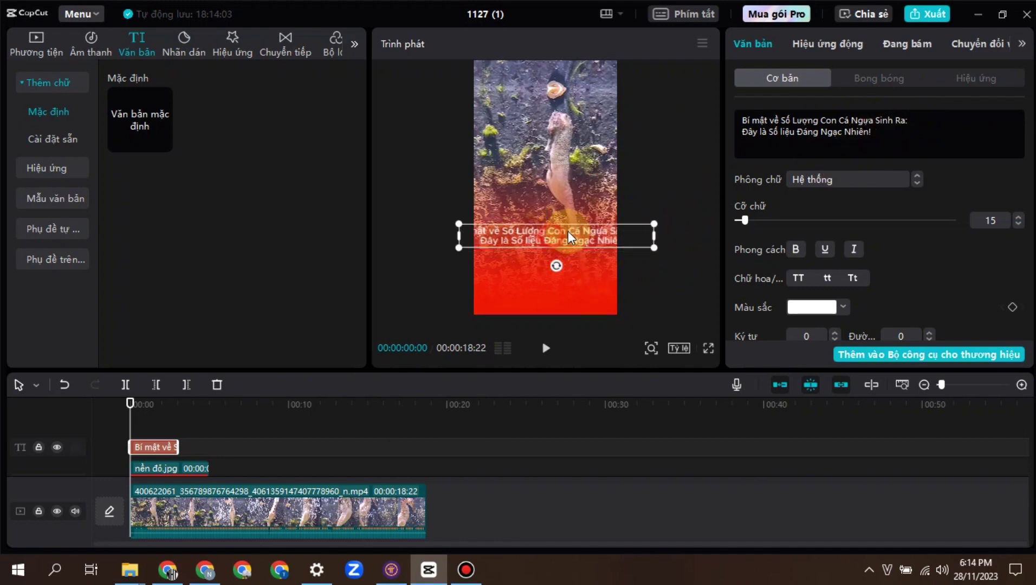
Try breaking the title before "Sinh Ra:" instead of before "Đây là"
click(878, 120)
key(Return)
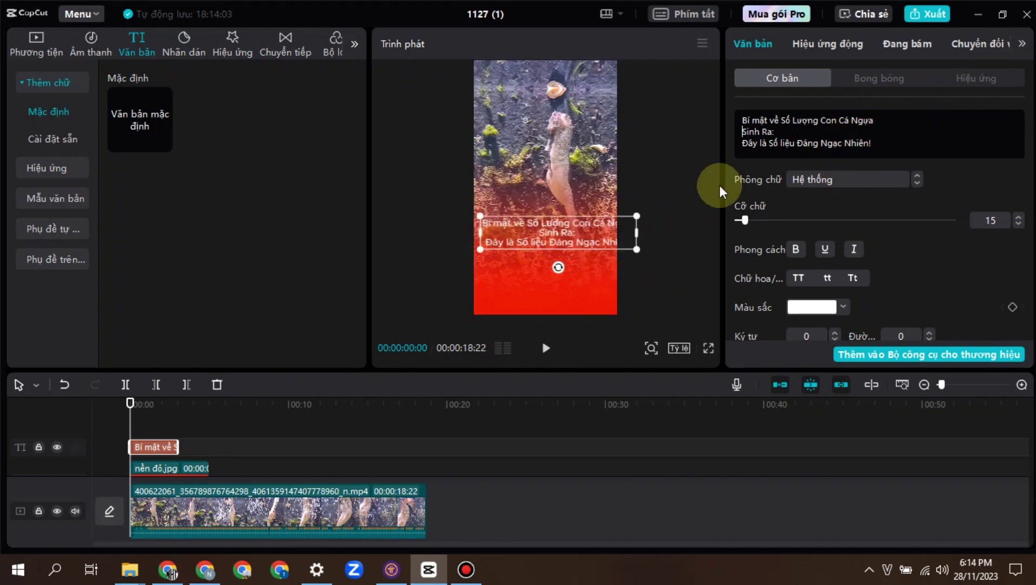
click(747, 143)
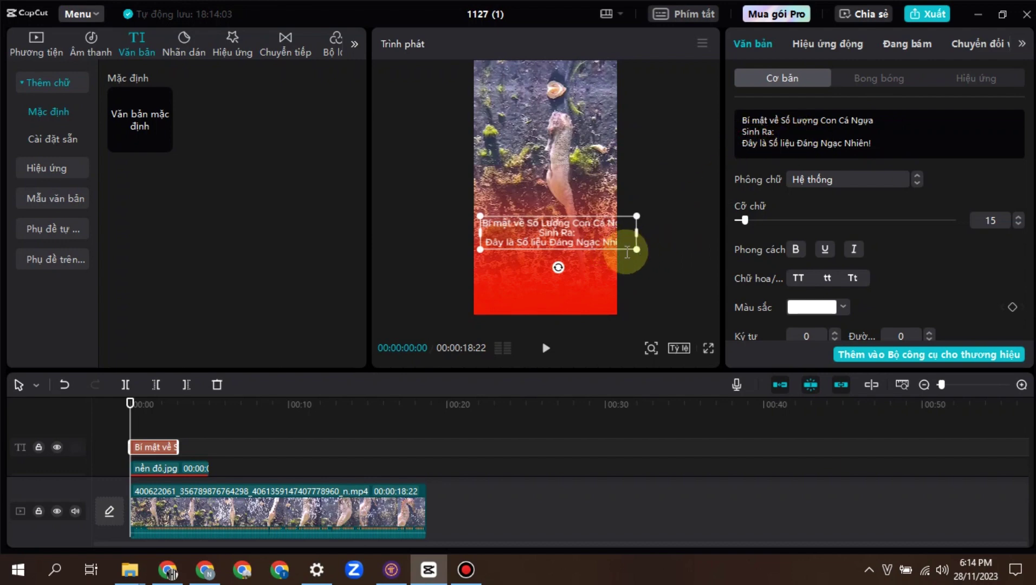
key(BackSpace)
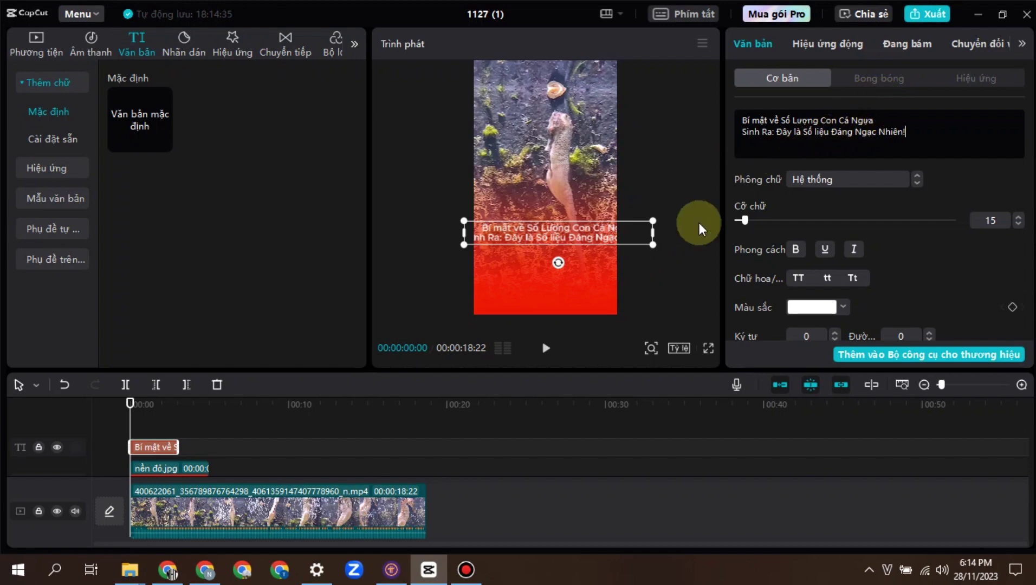
mouse_move(604, 233)
mouse_down()
mouse_move(591, 246)
mouse_move(597, 239)
mouse_up()
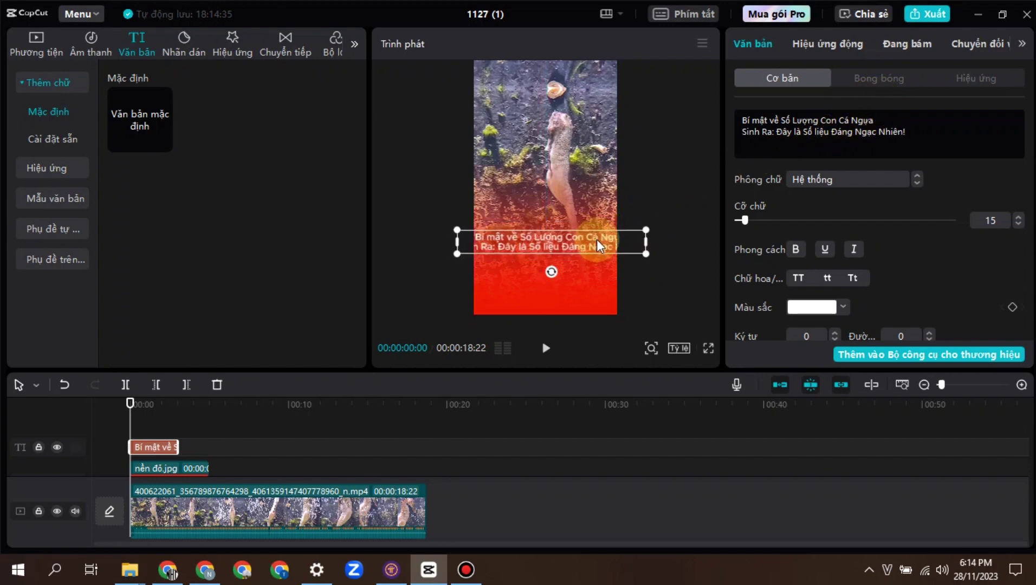
click(778, 133)
key(Return)
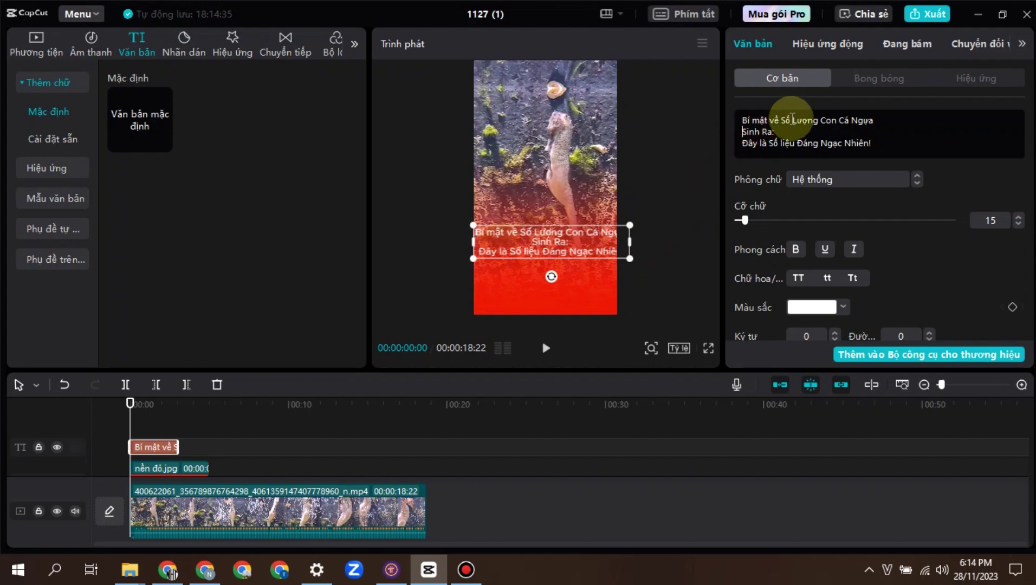
key(BackSpace)
Shrink the title further, split it into three lines by breaking before "Cá Ngựa", and reposition it over the gradient
drag(659, 253, 620, 248)
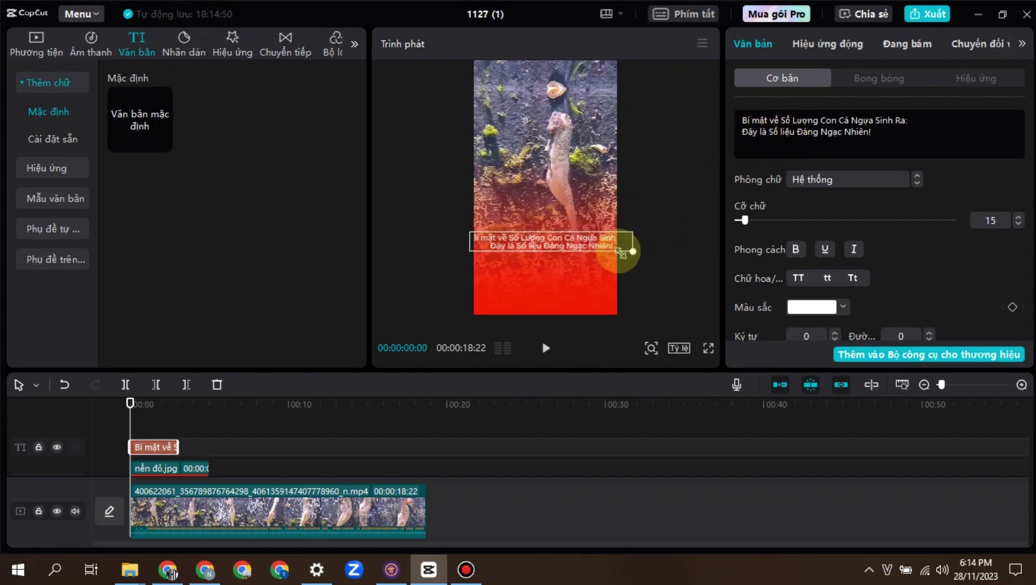
click(840, 120)
key(Return)
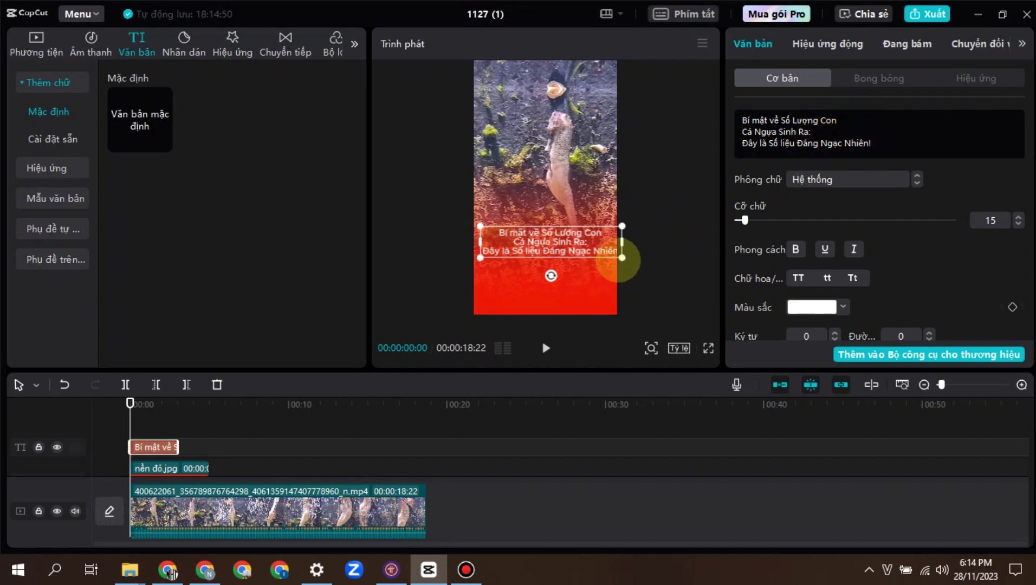
drag(597, 255, 583, 238)
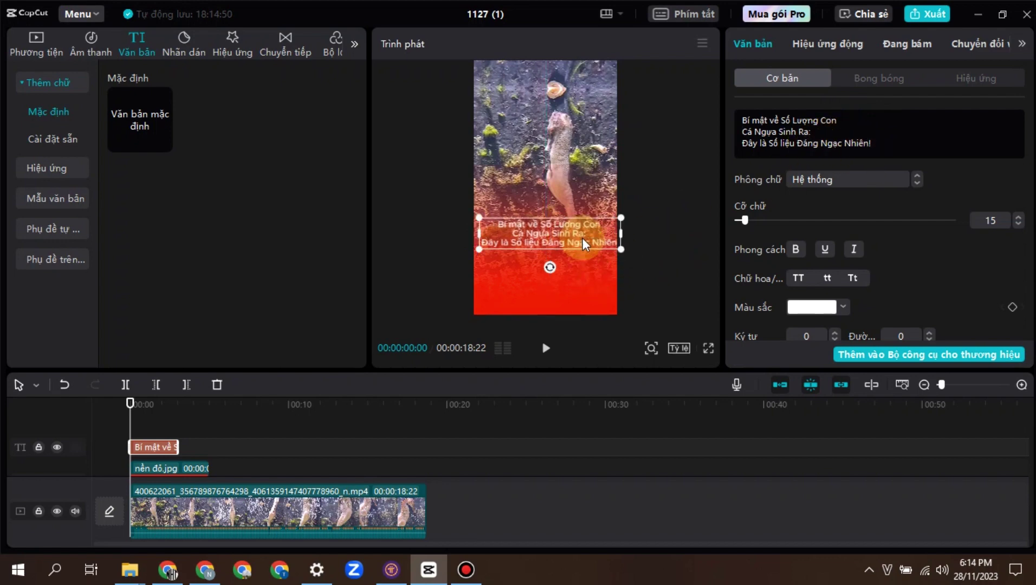
click(466, 569)
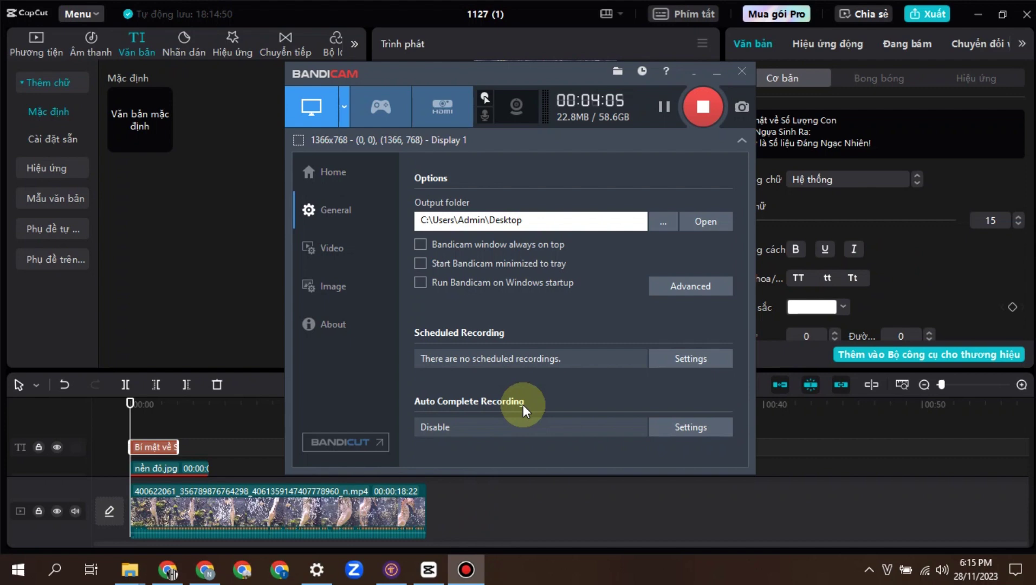
click(705, 76)
Apply the yellow default style with dark outline to the title and set its font to Anton
scroll(905, 271, down, 5)
click(875, 268)
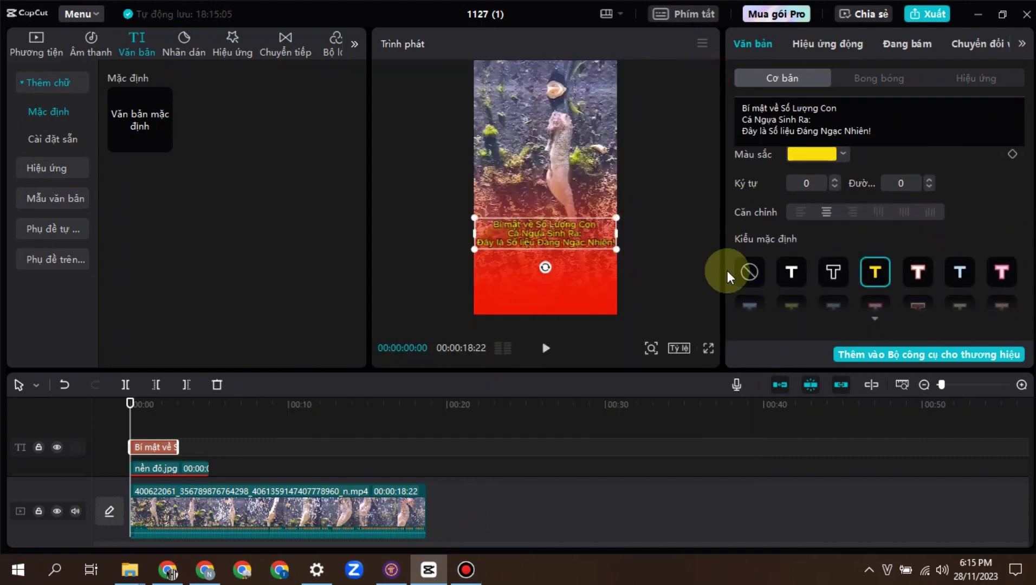
scroll(891, 174, up, 5)
click(865, 181)
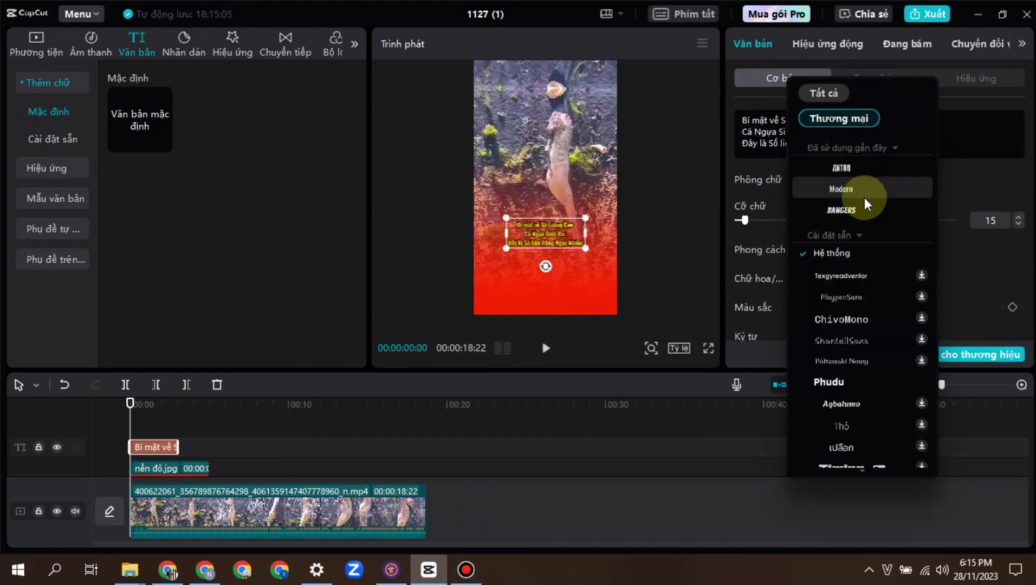
click(851, 168)
Enlarge the title to the full frame width and center it over the red gradient
drag(588, 252, 620, 286)
click(674, 233)
drag(569, 233, 568, 241)
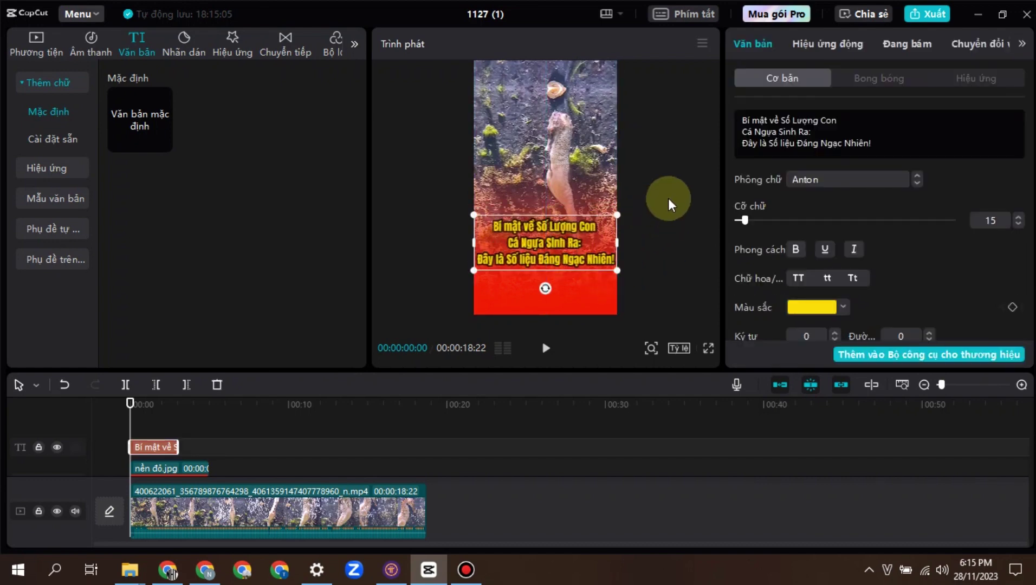
click(668, 197)
click(42, 48)
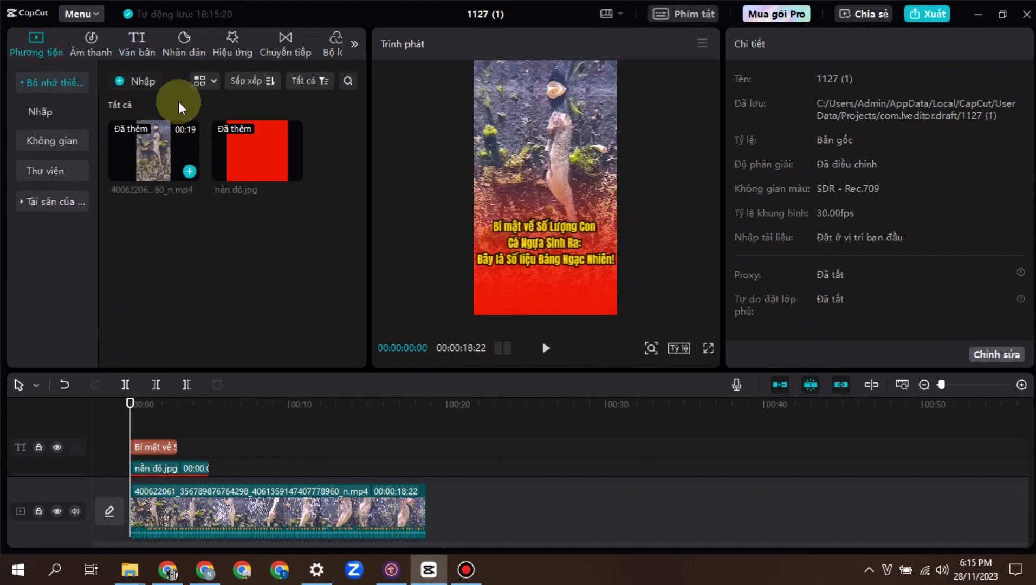
click(140, 78)
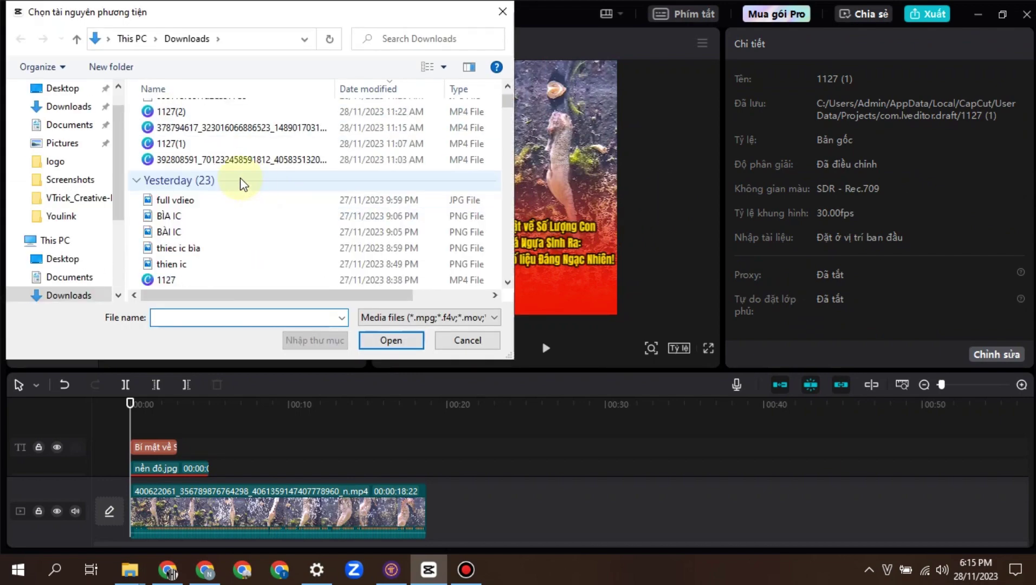
scroll(240, 180, down, 6)
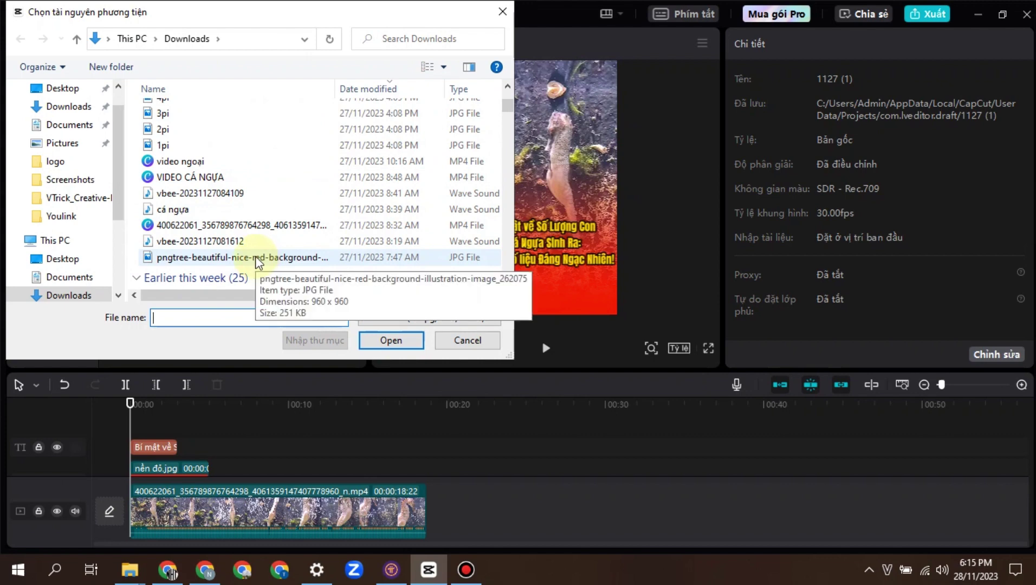
click(256, 259)
click(404, 342)
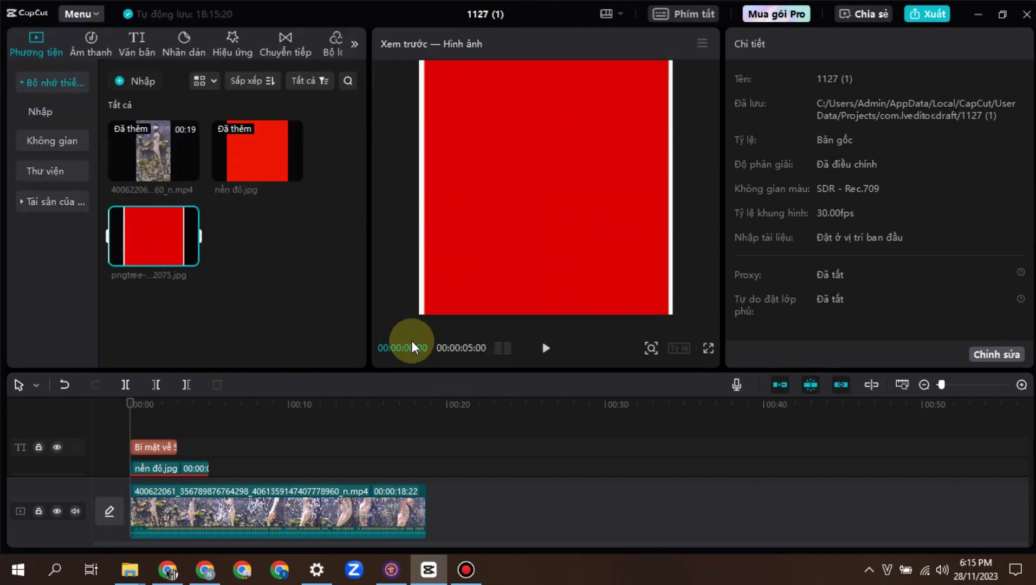
right_click(167, 240)
click(193, 249)
Import the Red_and_Yellow_Live_Breaking_News_Logo PNG from Downloads and place it at the timeline's start, between the title and red image tracks
click(134, 82)
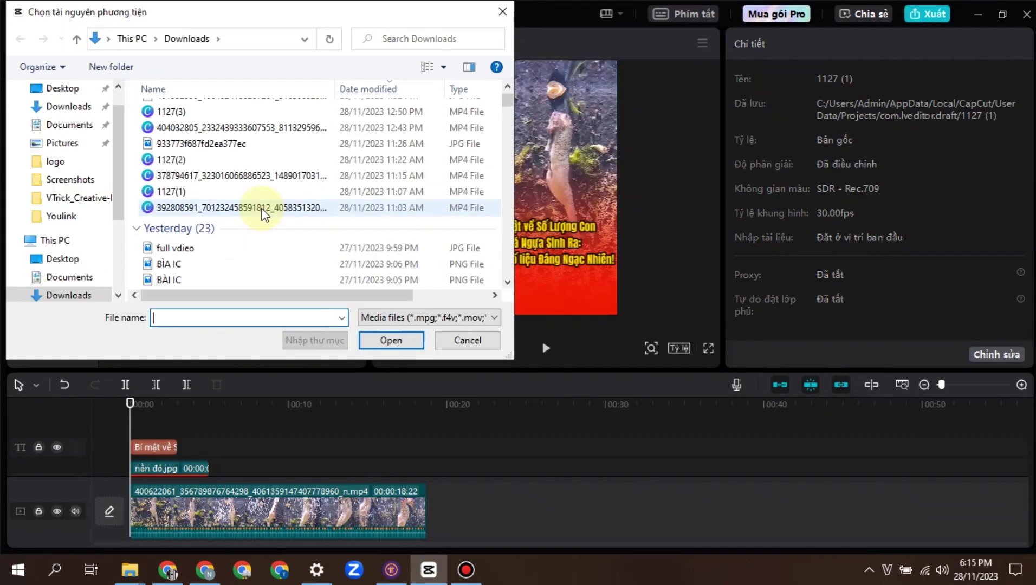
scroll(263, 212, down, 8)
click(266, 248)
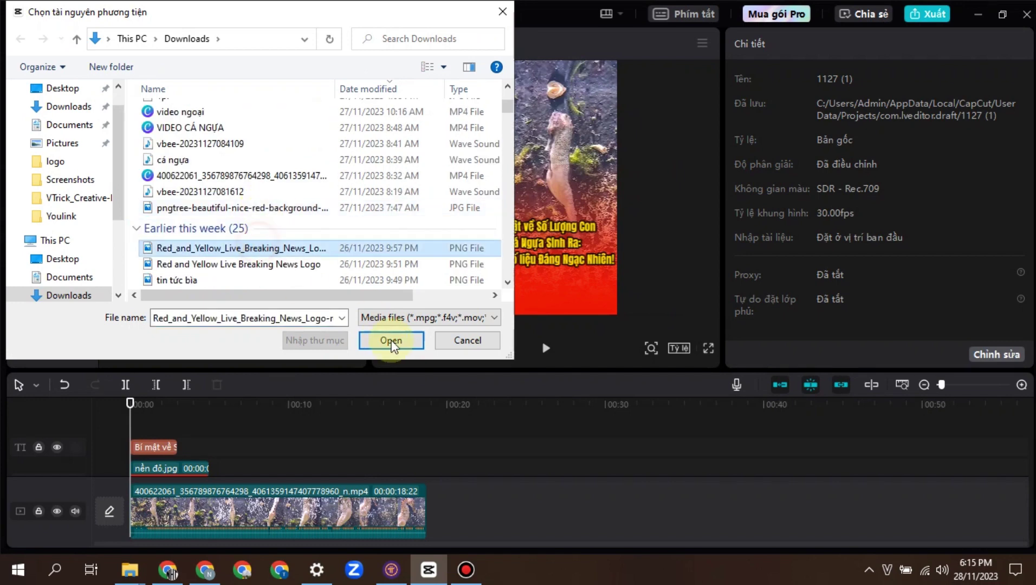
click(391, 342)
drag(185, 254, 178, 434)
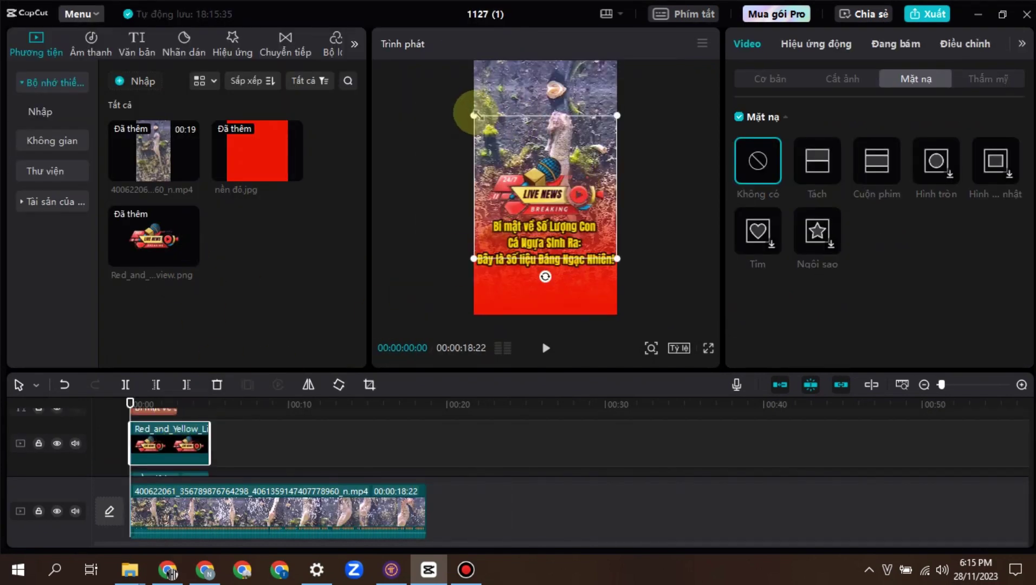
Shrink the Live News logo and place it centered beneath the title in the solid red area
drag(475, 115, 504, 164)
drag(547, 292, 583, 287)
click(678, 233)
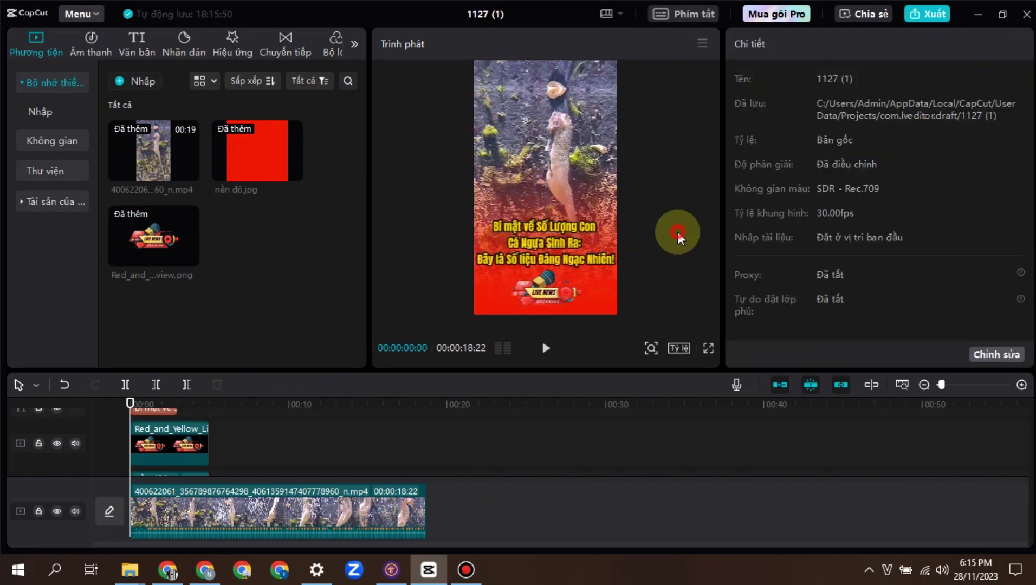
Scale the title down slightly to leave a small margin at both sides of the frame
click(570, 237)
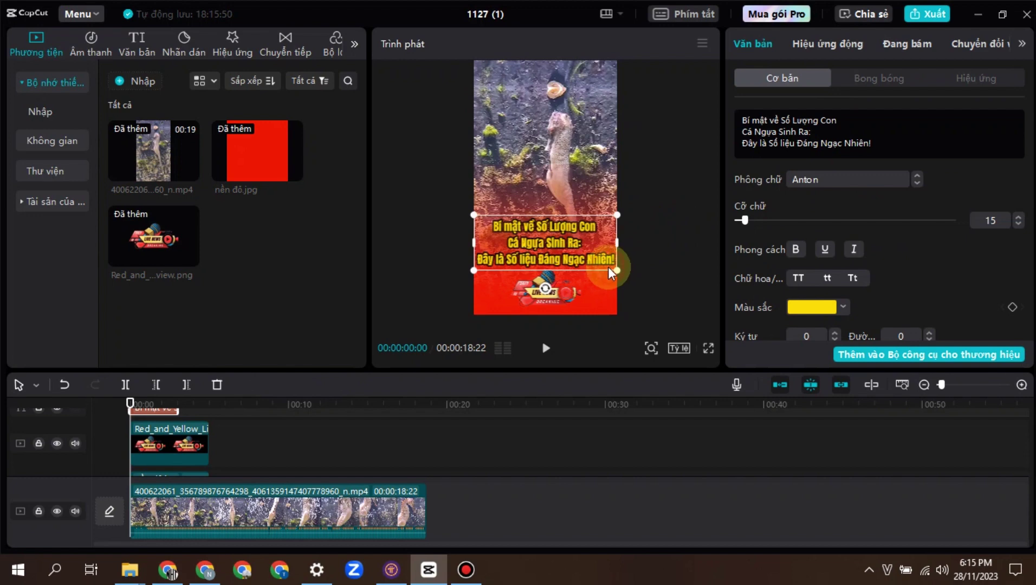
drag(617, 269, 616, 267)
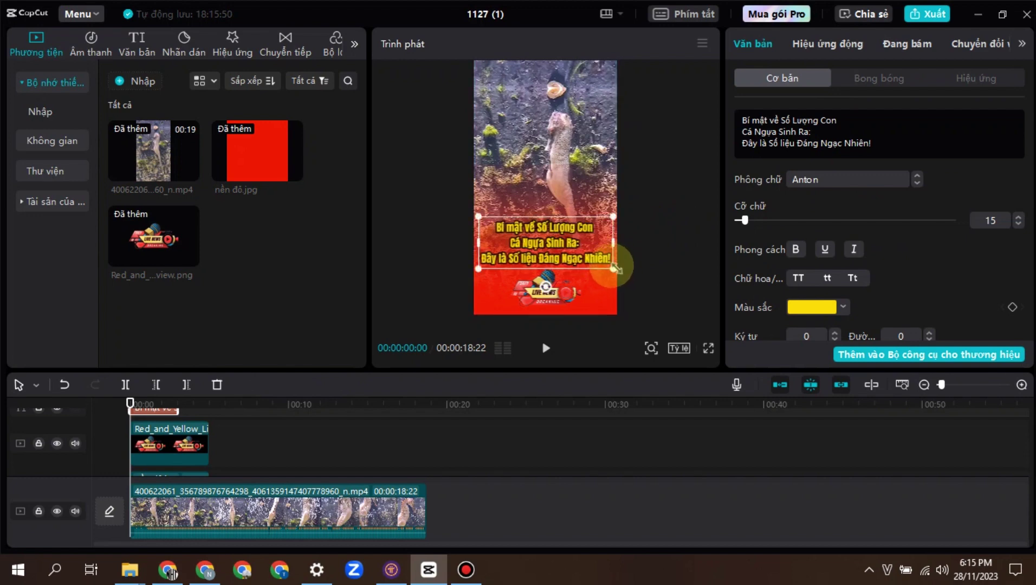
click(647, 240)
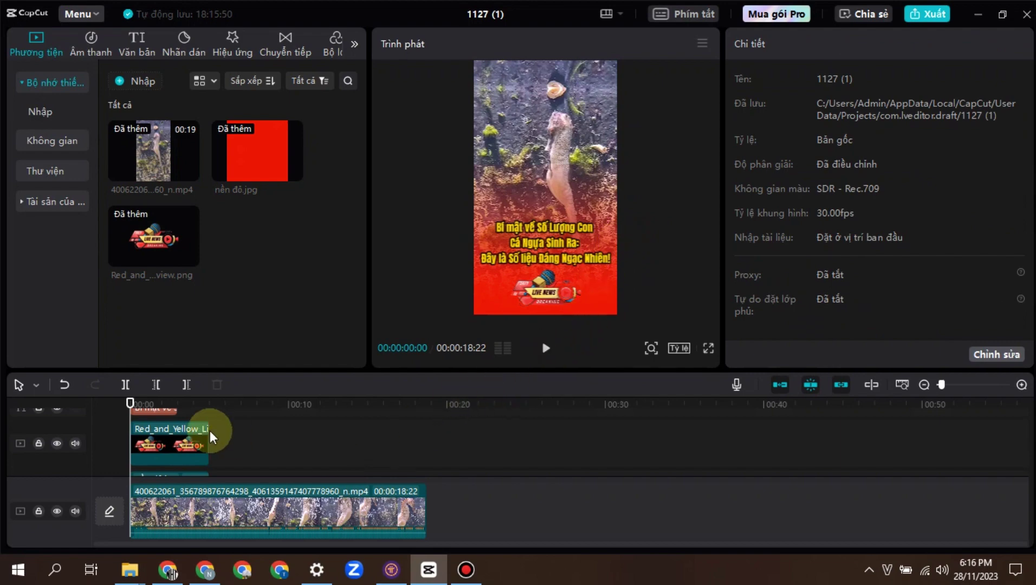
Extend the title and logo clips to the same end at about 00:00:05:09 and play back the video's opening
scroll(236, 437, down, 1)
mouse_move(214, 457)
mouse_down()
mouse_move(235, 456)
mouse_move(217, 455)
mouse_move(211, 434)
mouse_move(215, 444)
mouse_up()
click(185, 444)
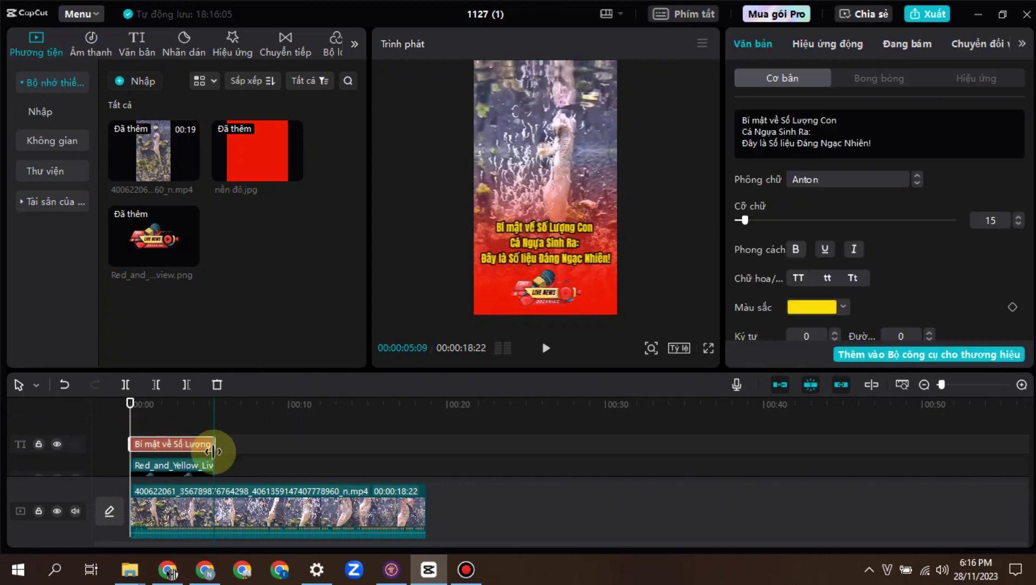
click(545, 348)
click(680, 236)
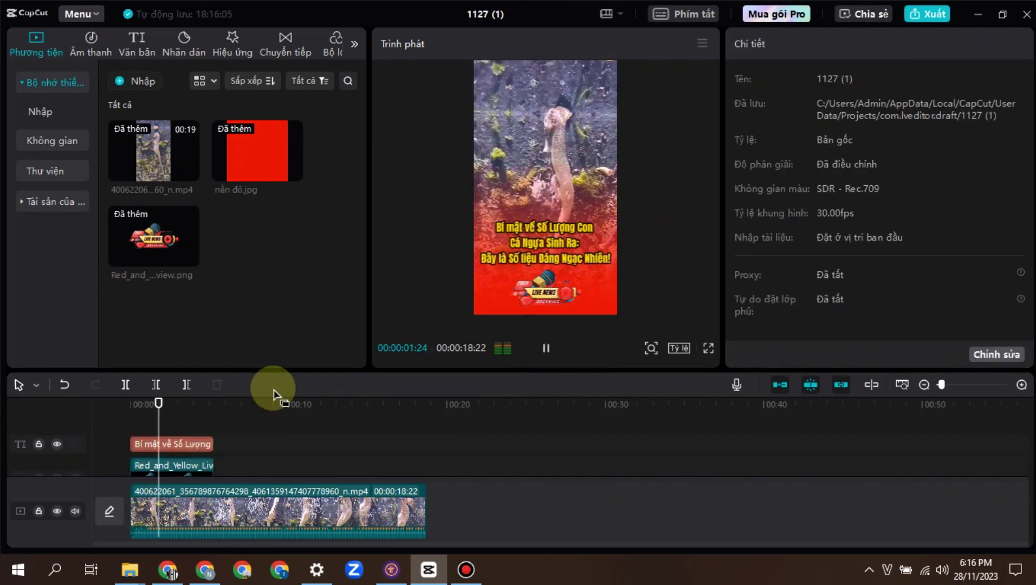
drag(169, 401, 86, 410)
Copy the full three-line text of the yellow title
click(553, 243)
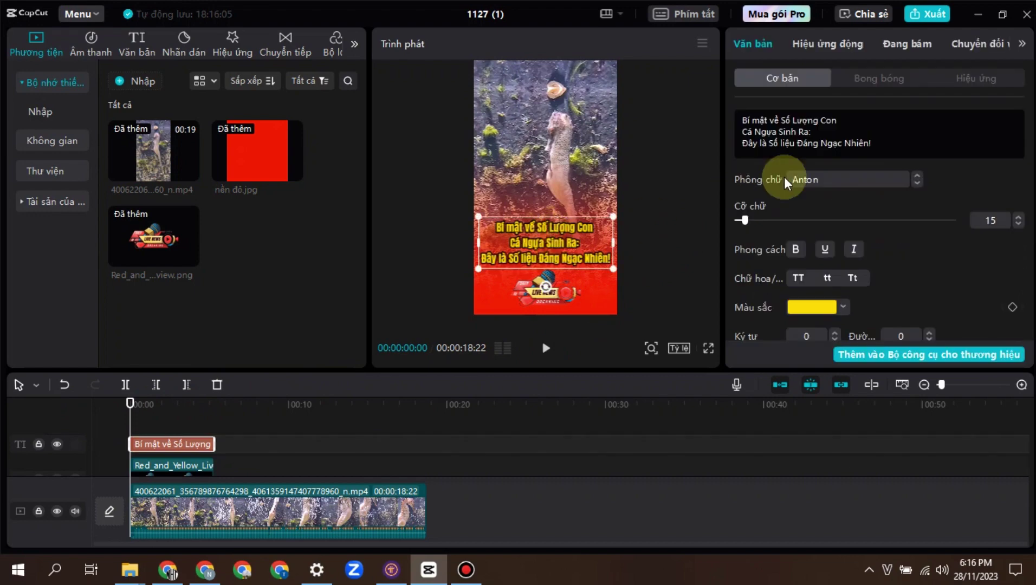
drag(873, 143, 740, 119)
key(ctrl+c)
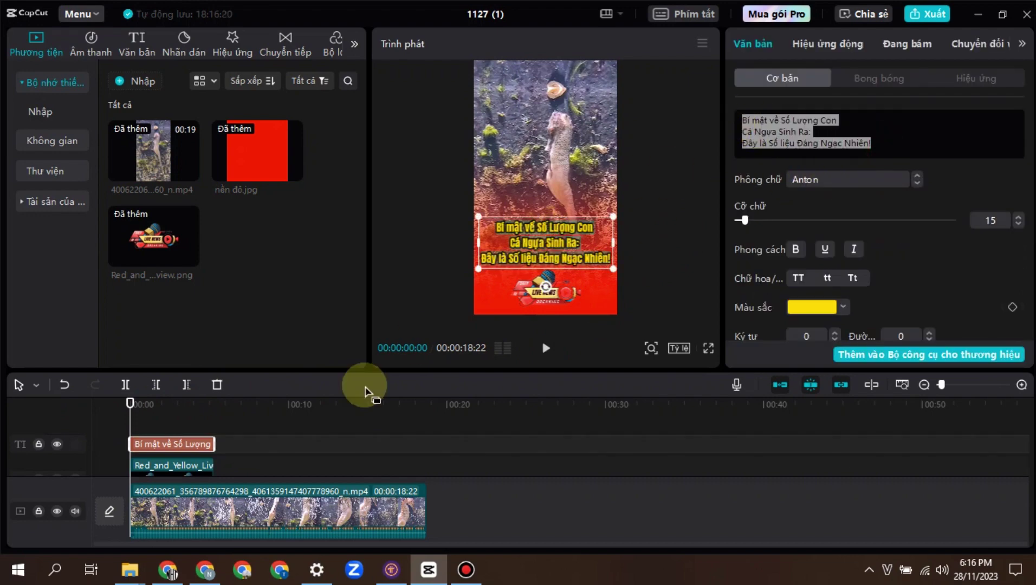
Switch to Chrome, search Google for vbee and open the free trial of its text-to-speech tool from the sponsored result
click(205, 569)
click(278, 41)
text(vbee)
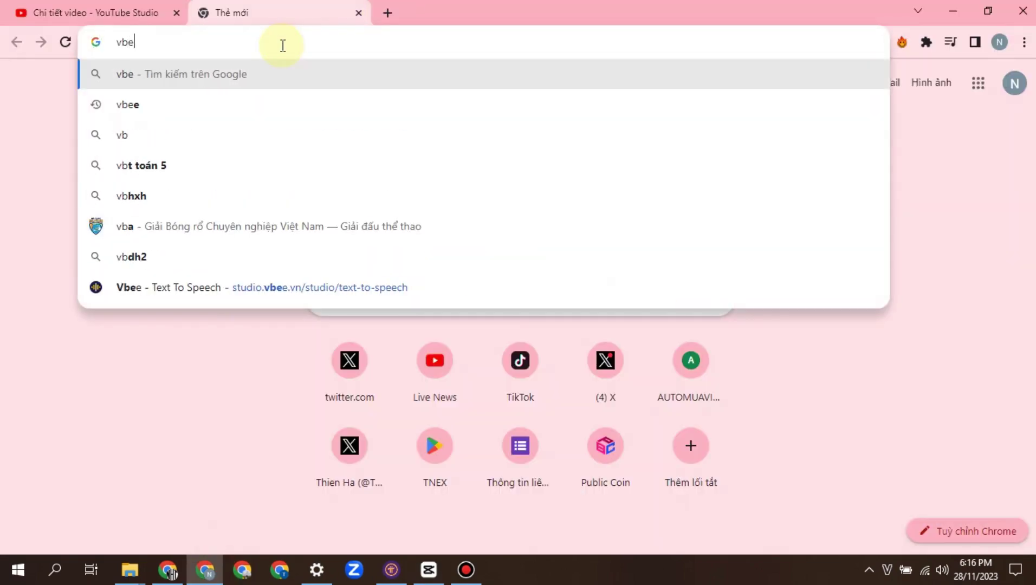
key(Return)
click(261, 312)
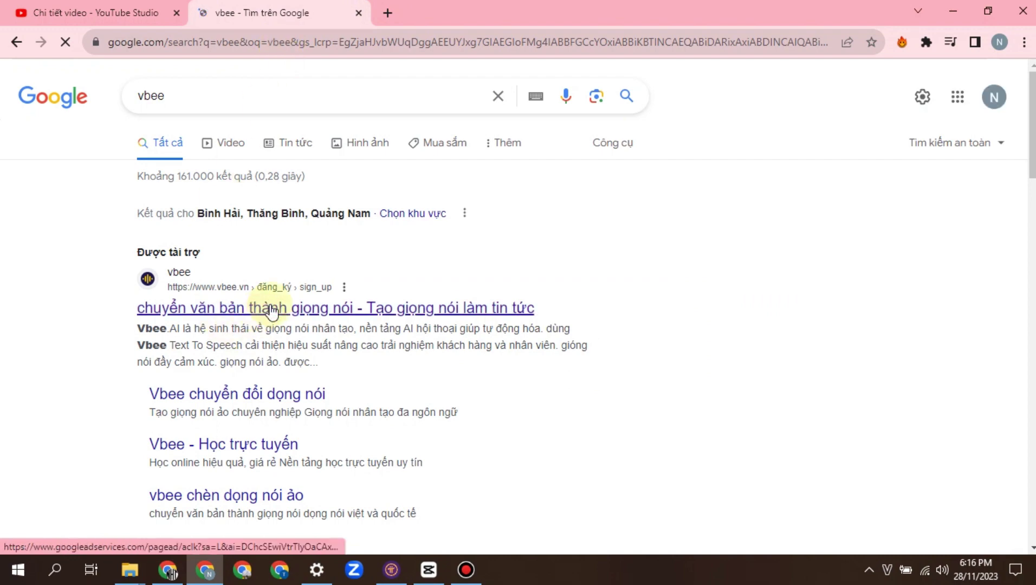
scroll(264, 247, down, 3)
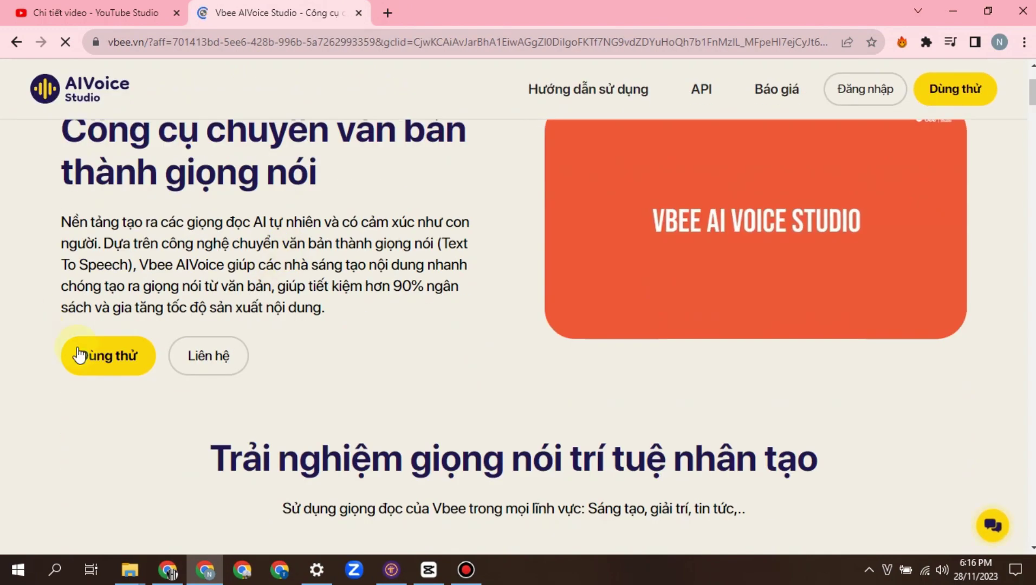
click(111, 356)
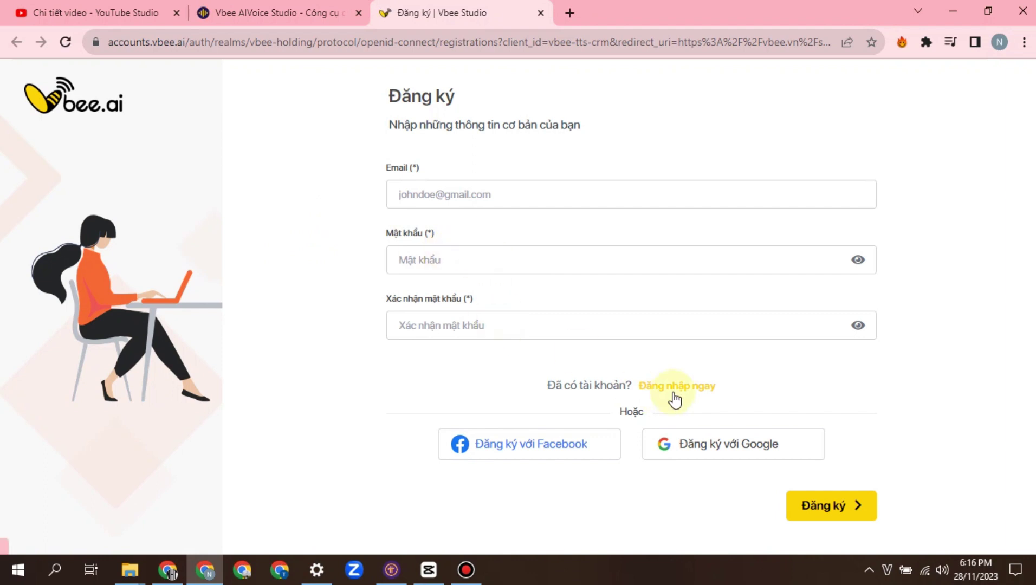
Dismiss the flash sale offer, then paste the copied title into the text-to-speech editor as one continuous line
click(466, 570)
click(704, 106)
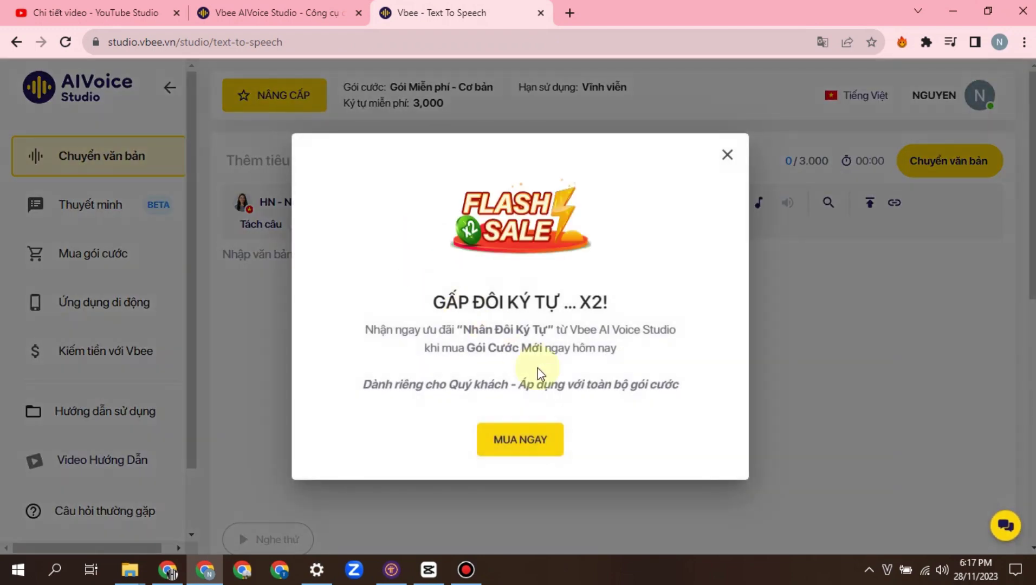
click(728, 155)
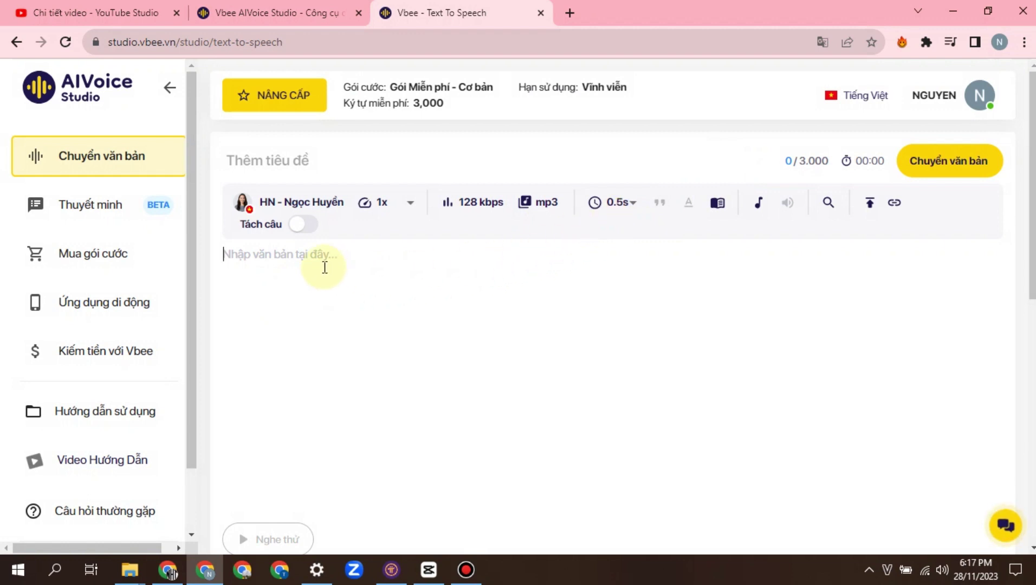
key(ctrl+v)
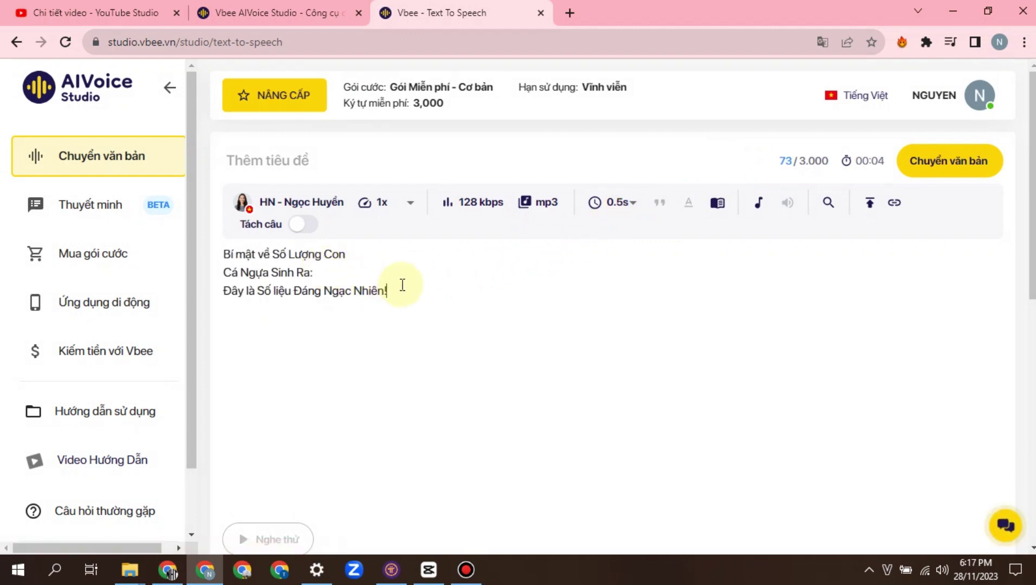
click(235, 291)
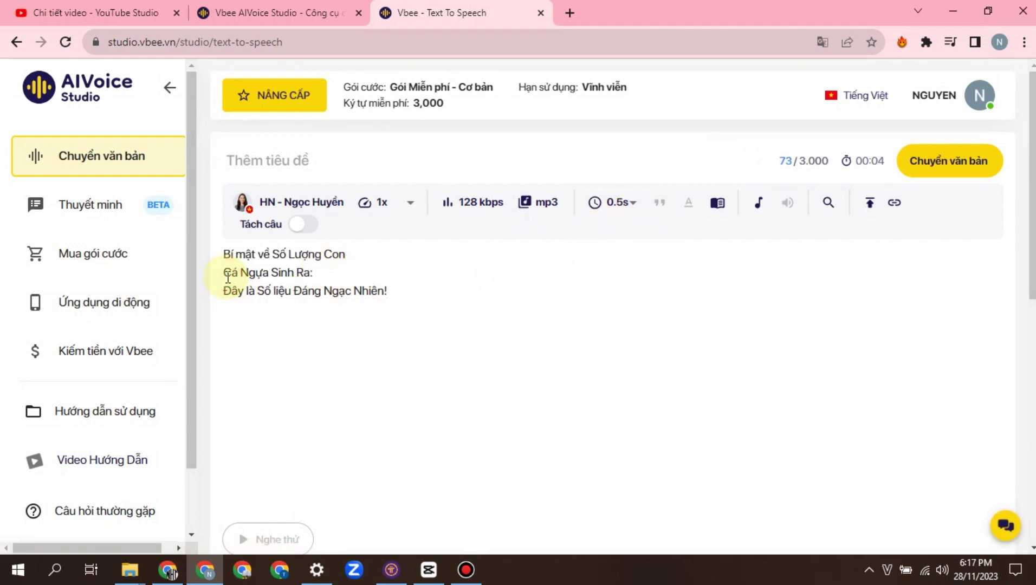
key(BackSpace)
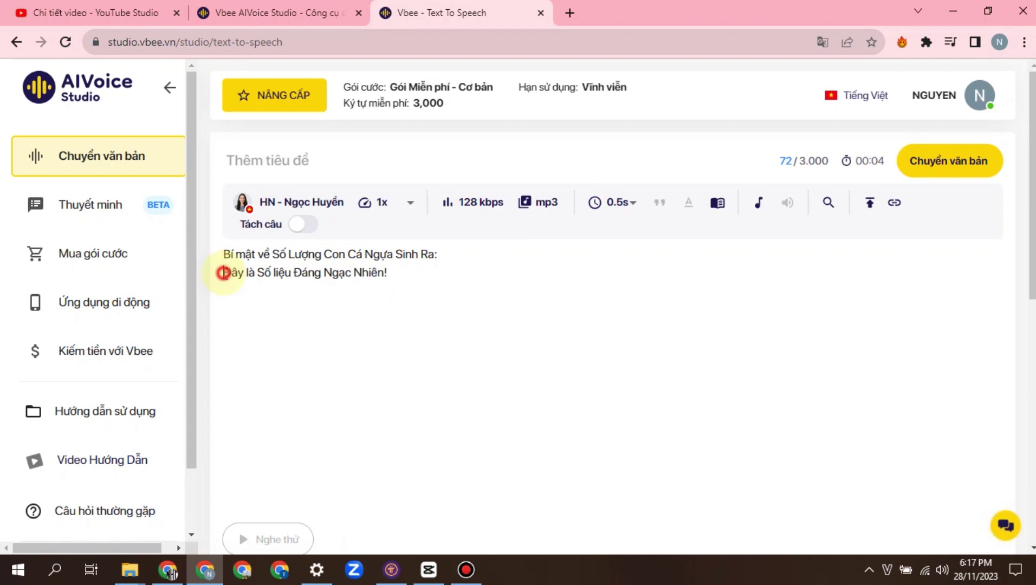
key(BackSpace)
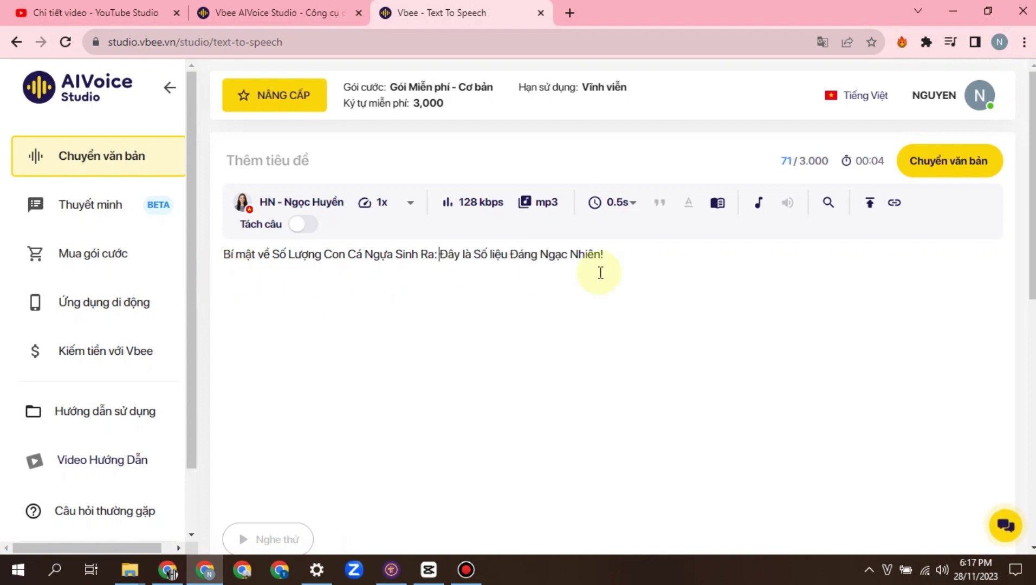
Convert the title text to speech and open the generated mp3 in Vbee's audio effects editor
click(938, 167)
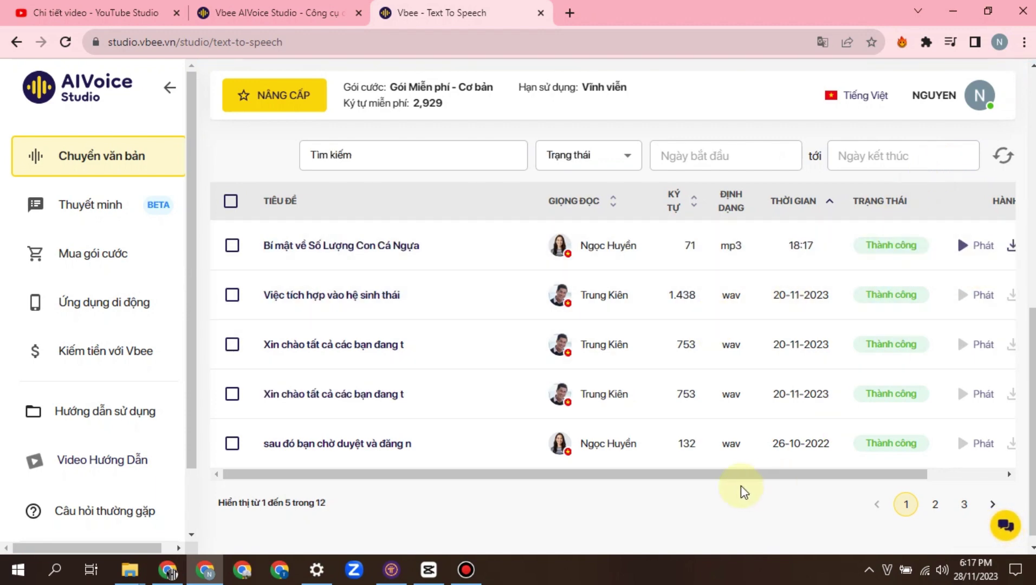
drag(752, 478, 900, 363)
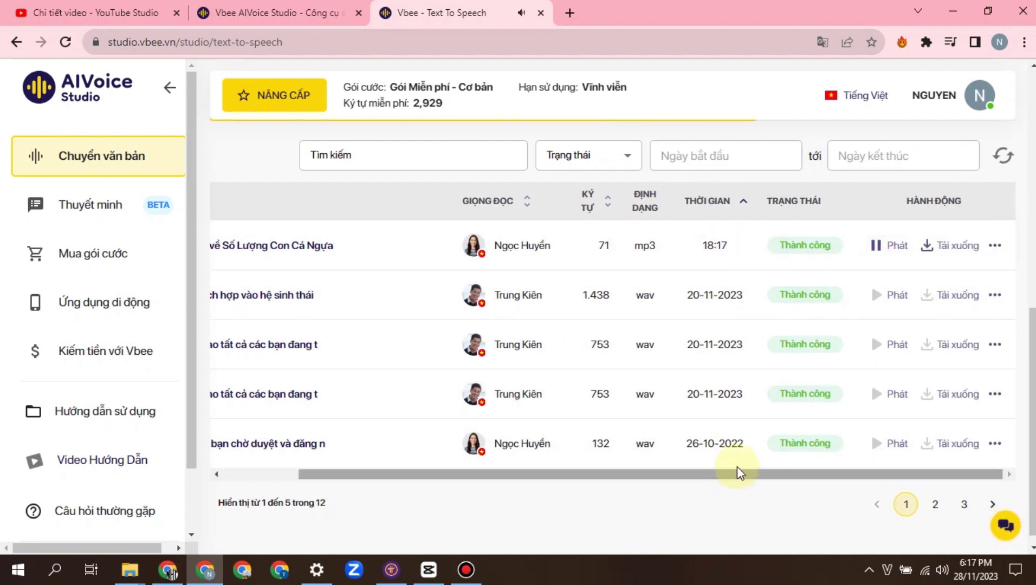
click(994, 246)
click(917, 272)
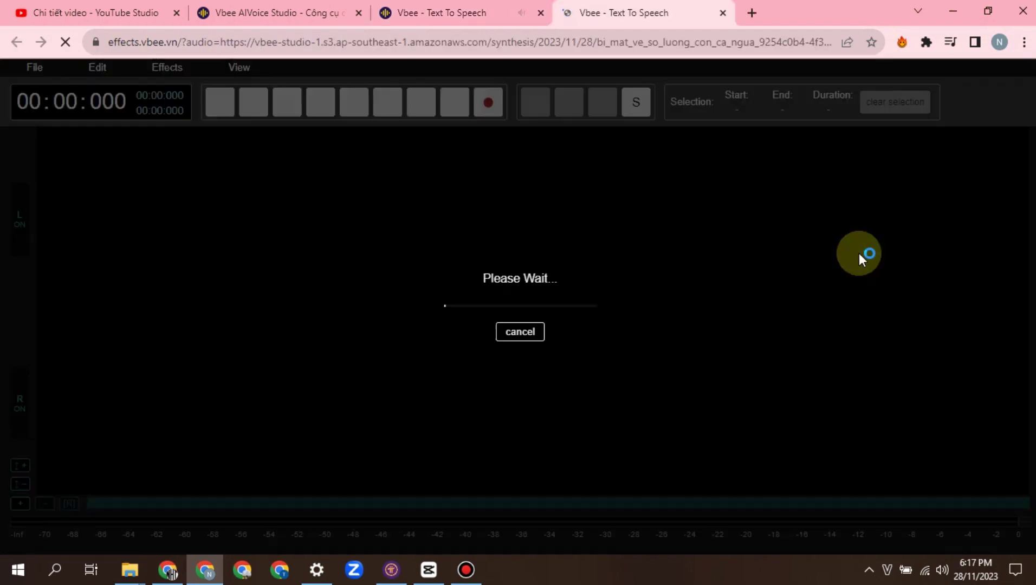
Change the narration's playback rate to 1.15 and listen to the sped-up audio
click(167, 67)
click(187, 283)
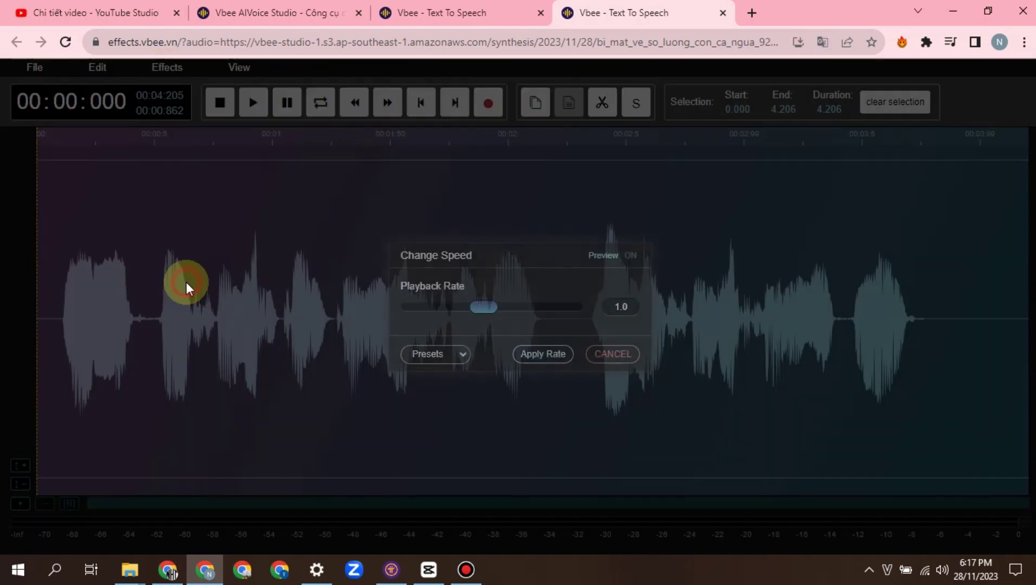
drag(499, 305, 496, 306)
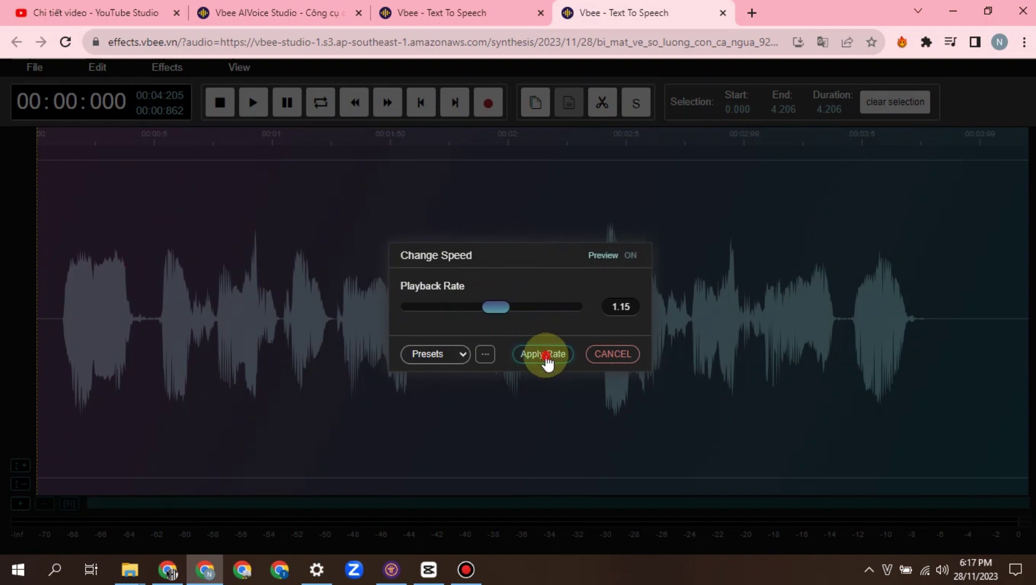
click(544, 354)
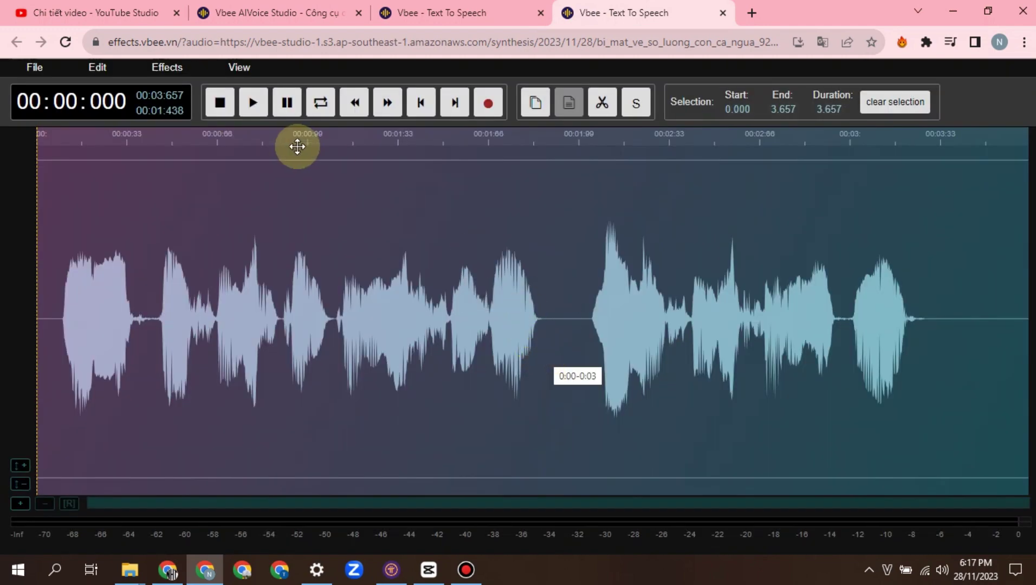
click(252, 109)
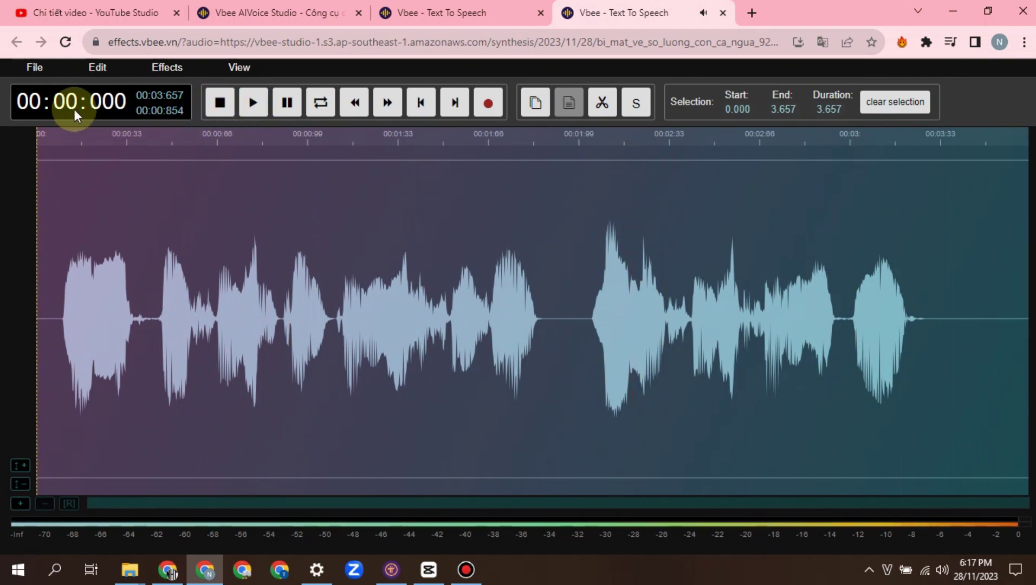
Export the whole narration as a 128 kbps mono WAV file named "giong tiêu đề cá ngựa"
click(35, 68)
click(46, 90)
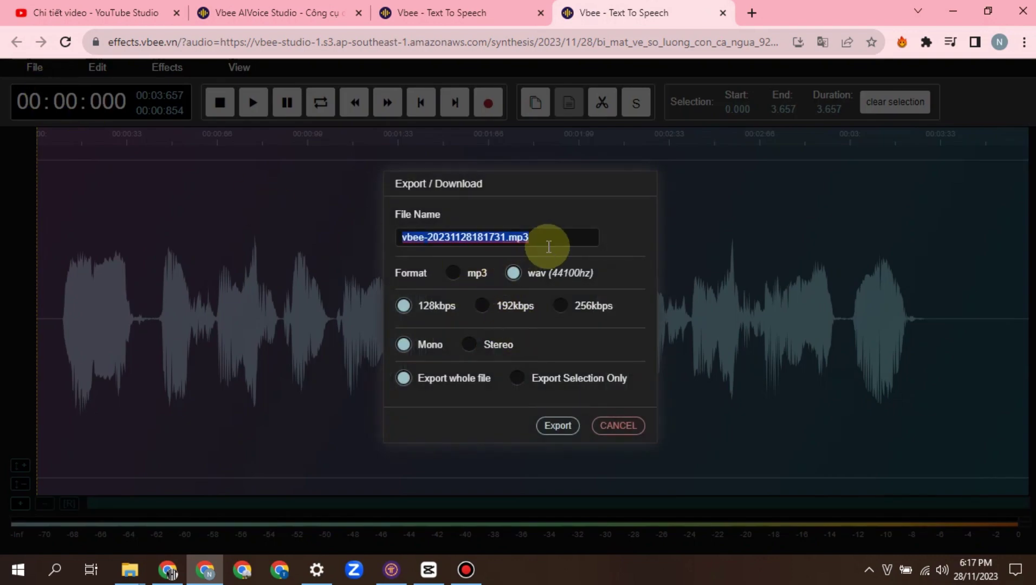
text(giong tiêu đề cá ngựa)
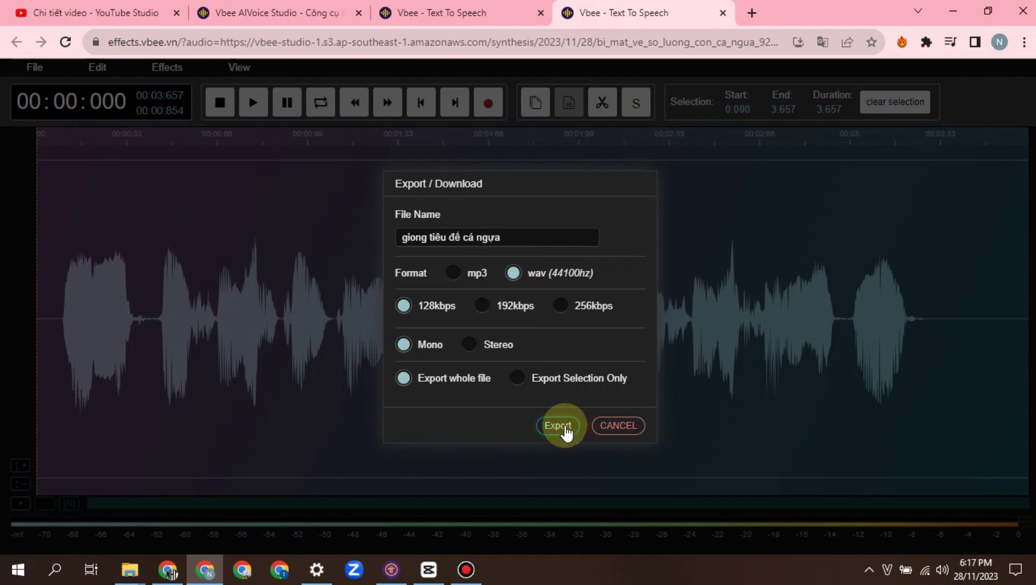
click(558, 426)
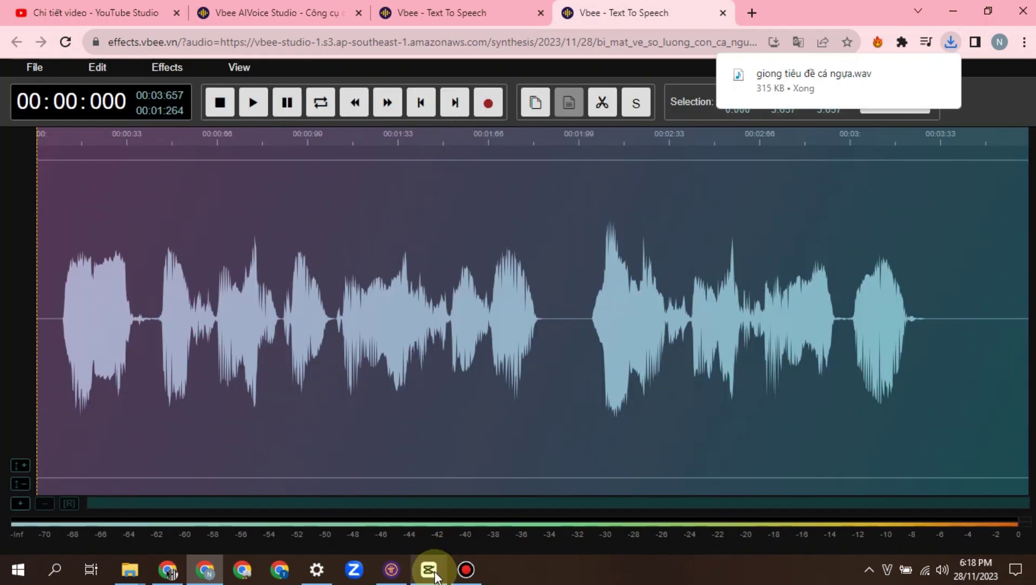
Switch to CapCut, import "giong tiêu đề cá ngựa" from Downloads and place it at the timeline's start beneath the video clip
click(428, 571)
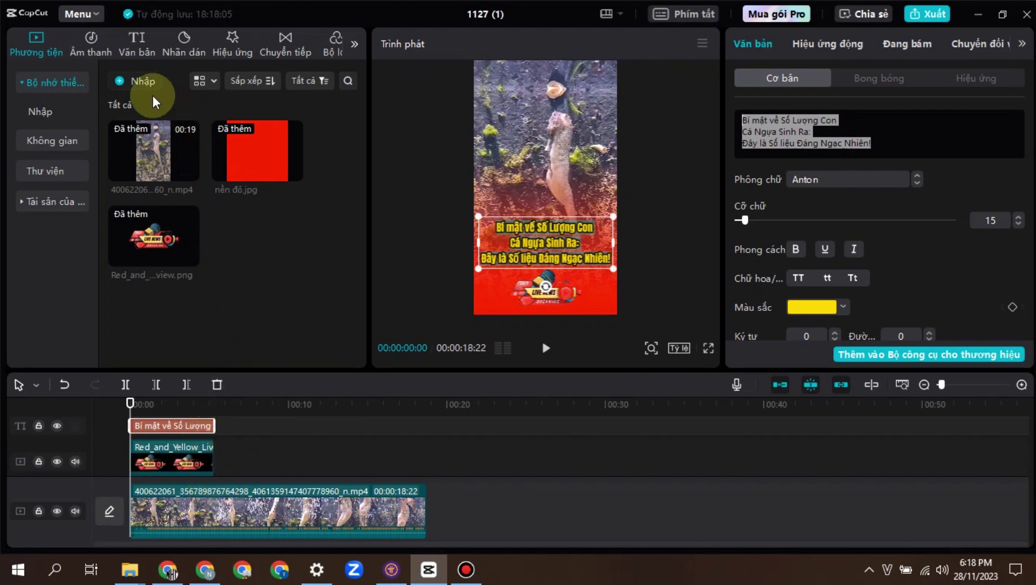
click(138, 80)
click(169, 131)
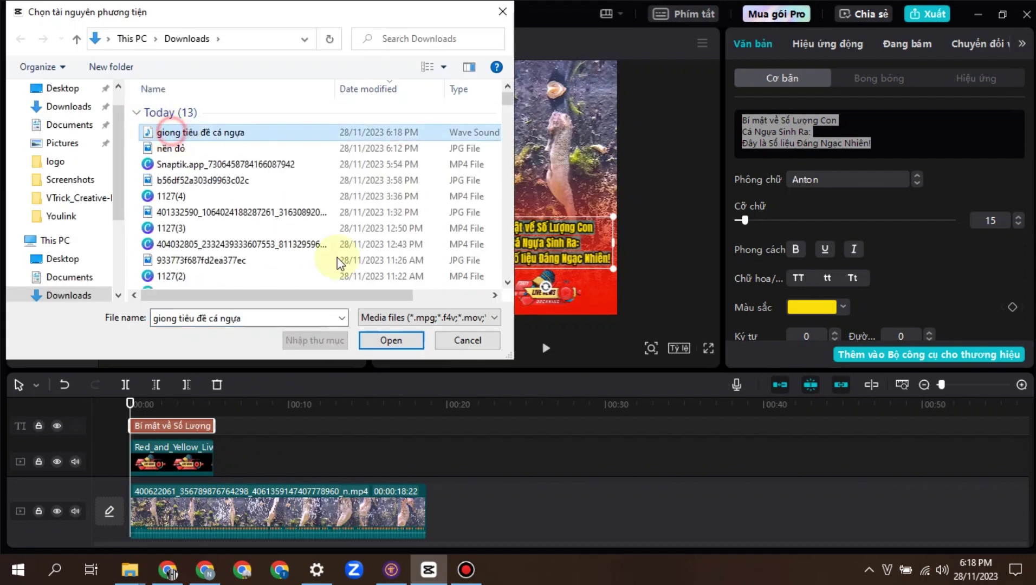
click(418, 346)
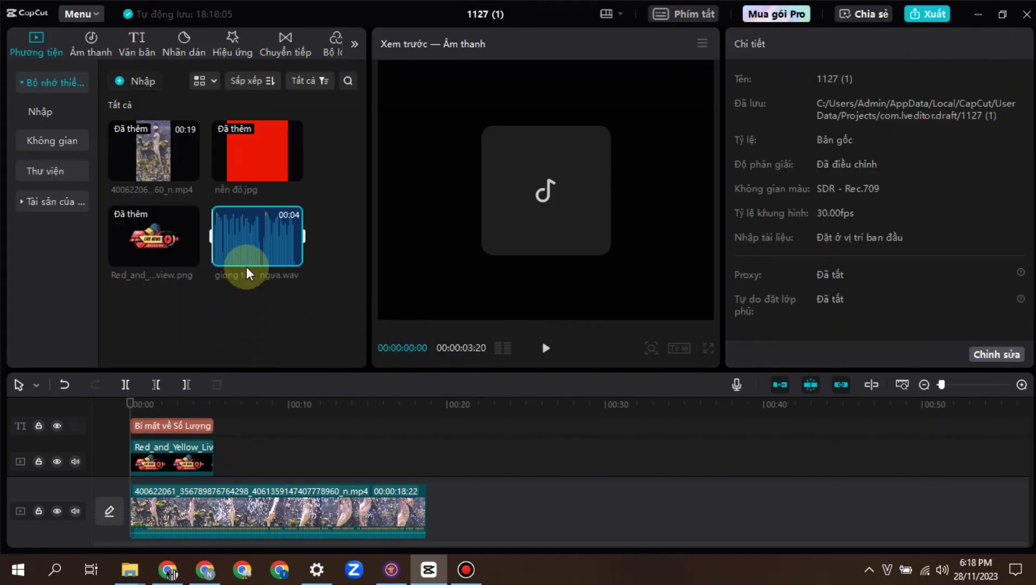
drag(260, 257, 235, 426)
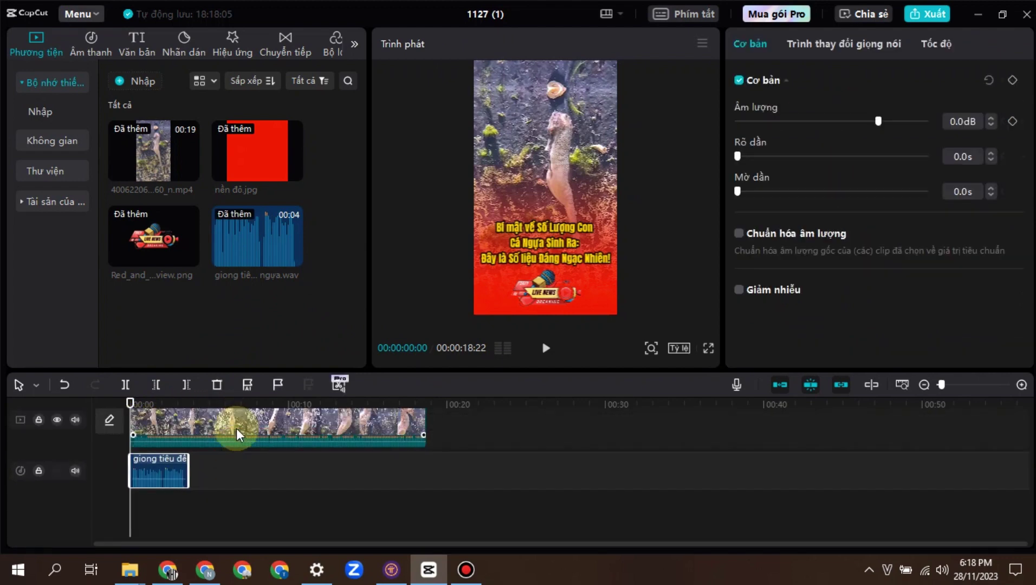
Split the main video clip at 00:00:03:20, where the narration ends
click(185, 445)
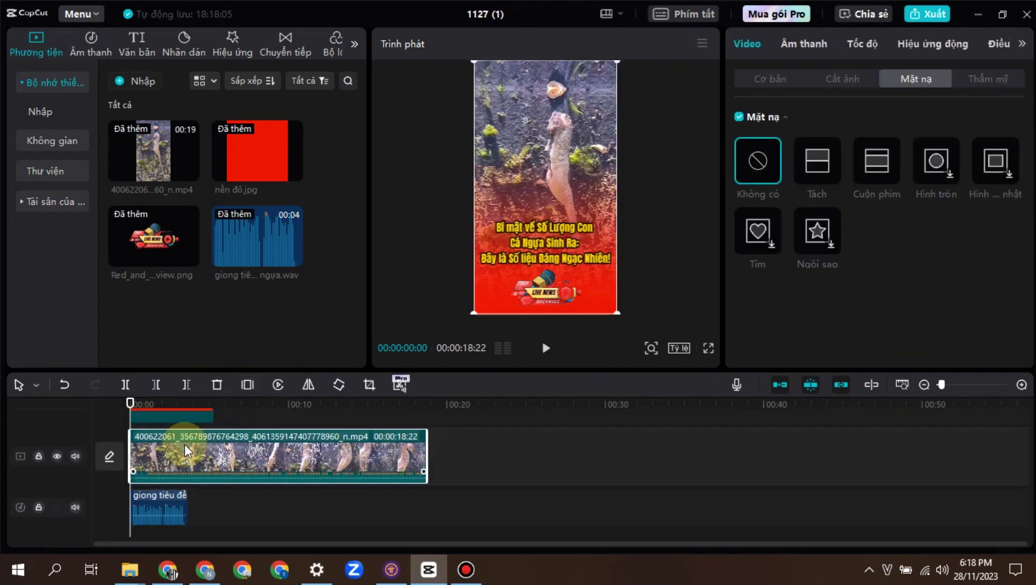
click(194, 404)
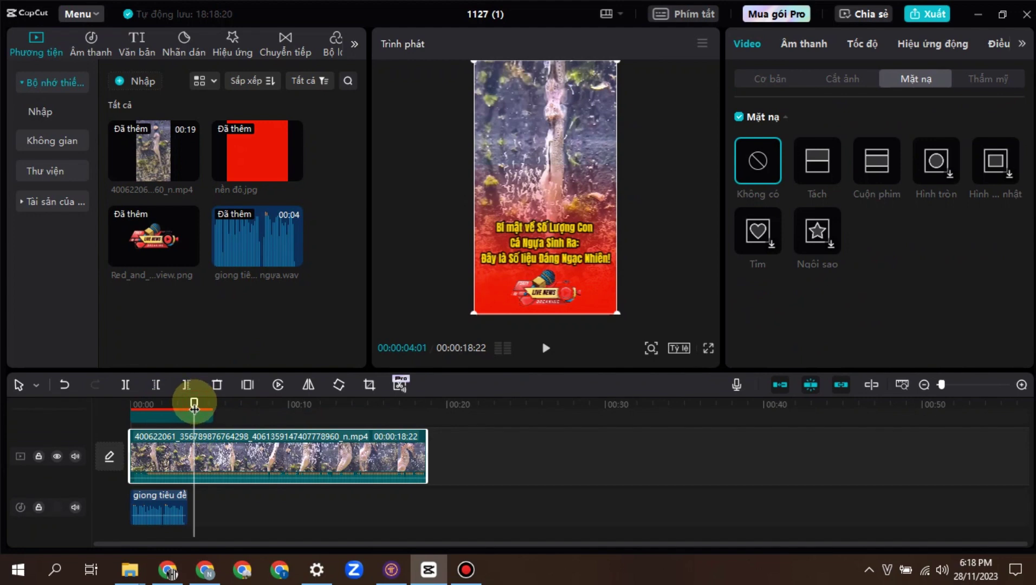
drag(194, 404, 190, 406)
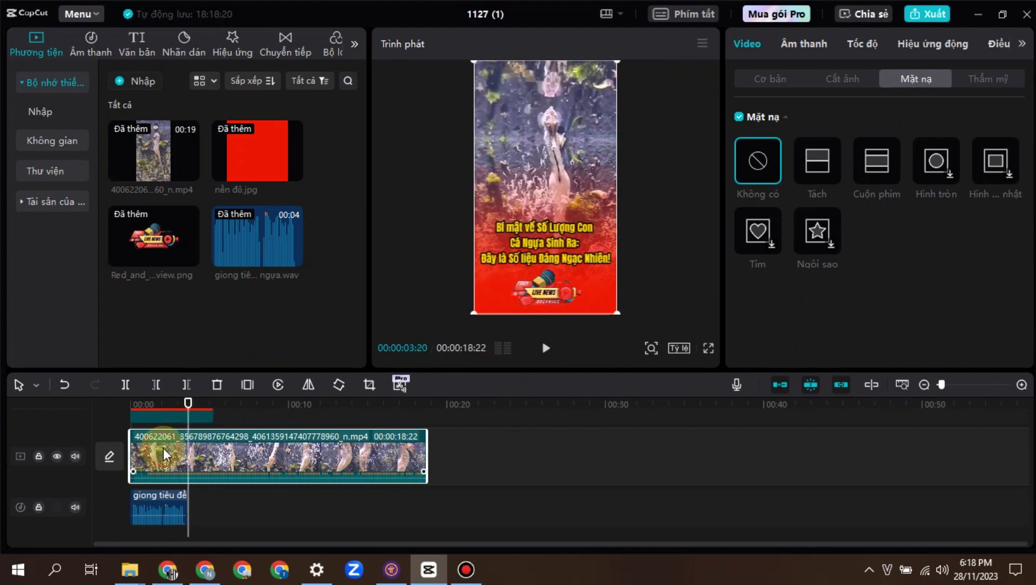
click(126, 385)
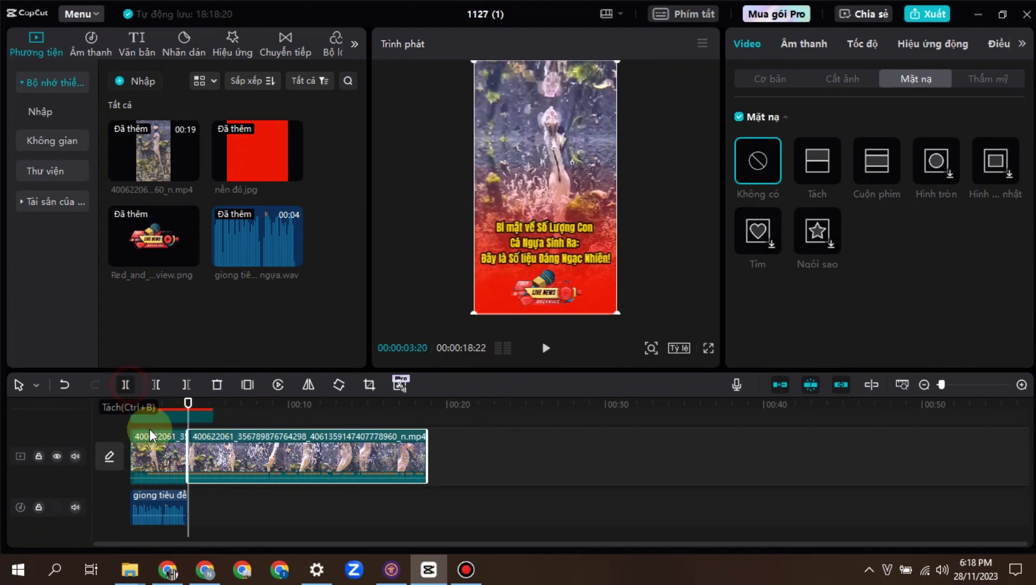
Lower the first video segment's volume to -17.6 dB and return the playhead to the timeline's start
click(150, 460)
click(803, 48)
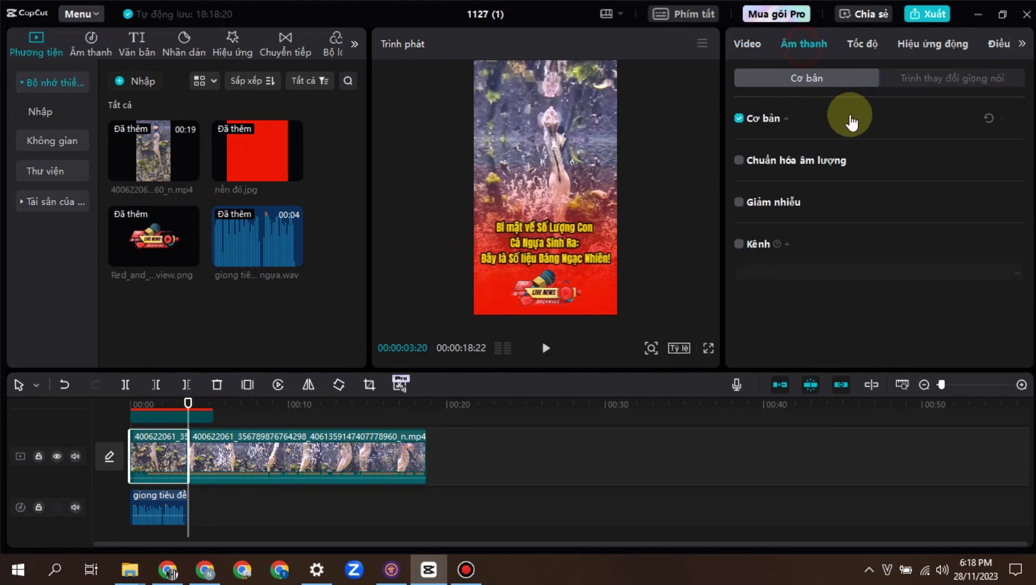
drag(879, 161, 835, 169)
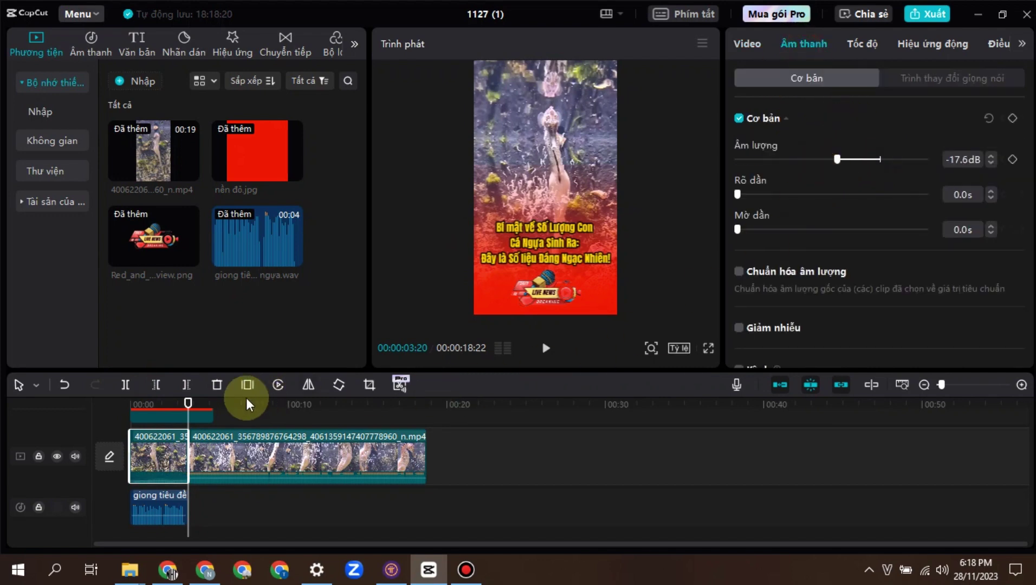
drag(188, 406, 80, 412)
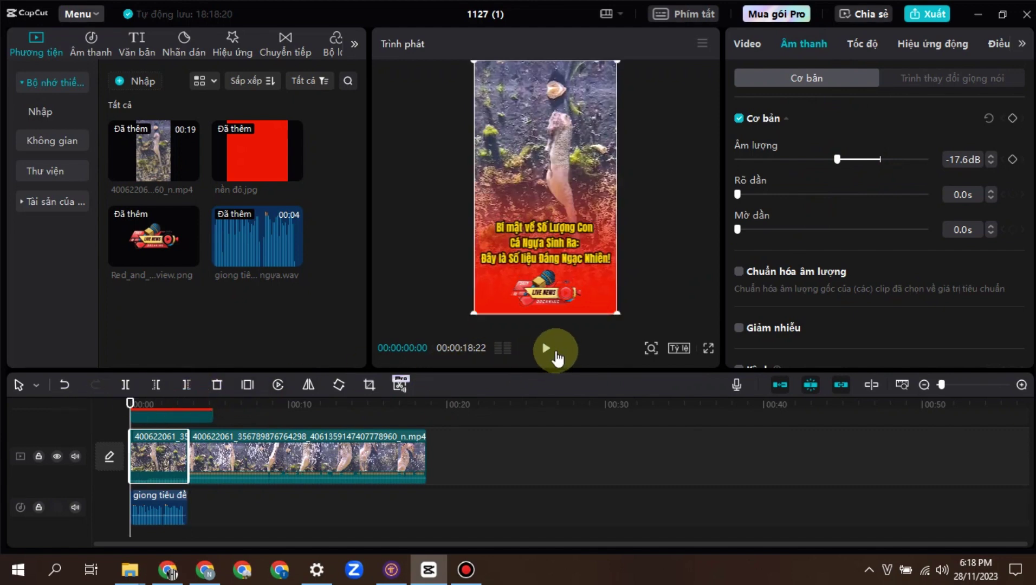
Play the opening from the start to check the narration against the first video segment's sound
click(549, 349)
click(698, 262)
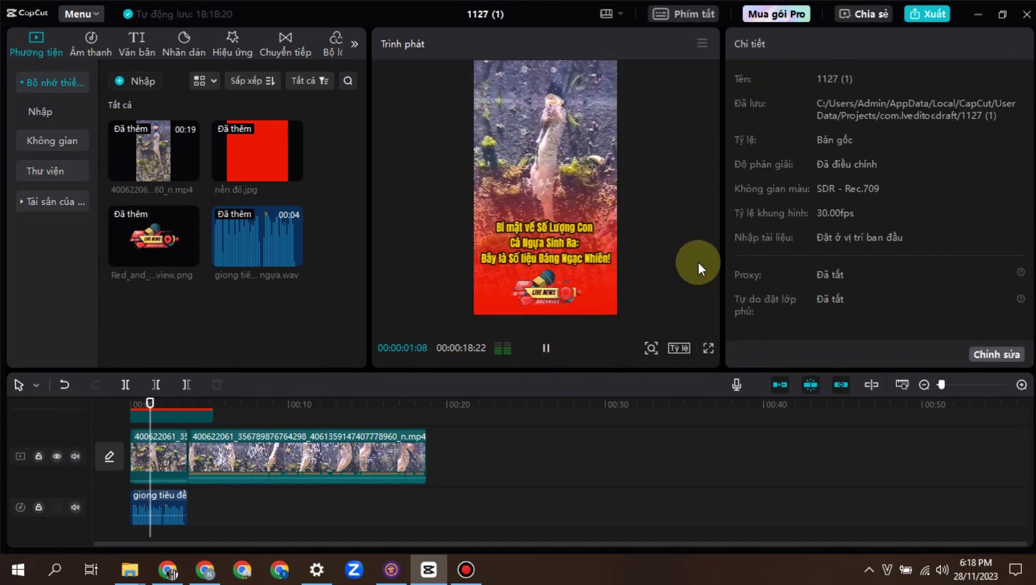
click(546, 350)
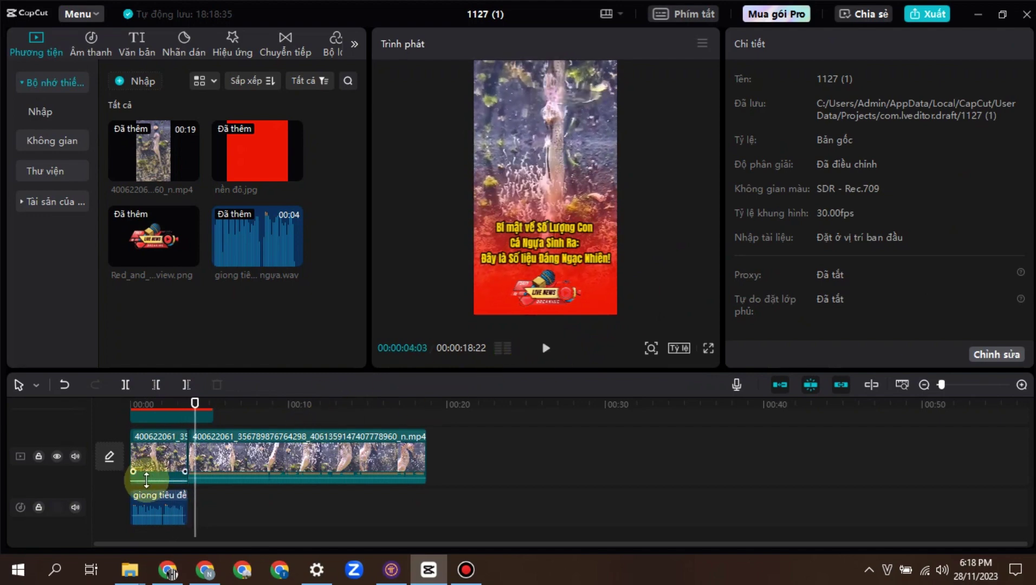
Lower the first video segment's volume to -49.0 dB
click(164, 461)
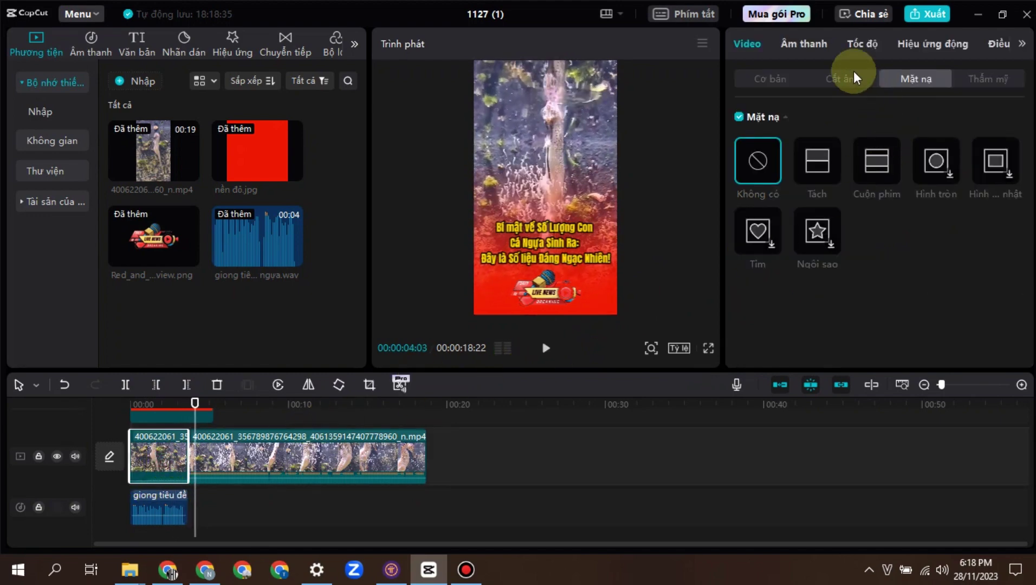
click(819, 45)
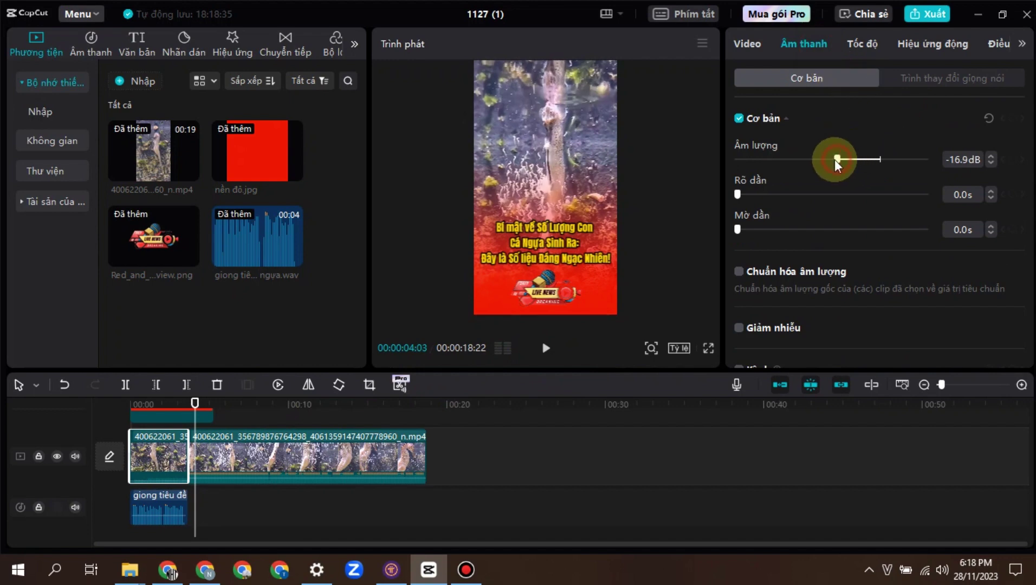
click(170, 454)
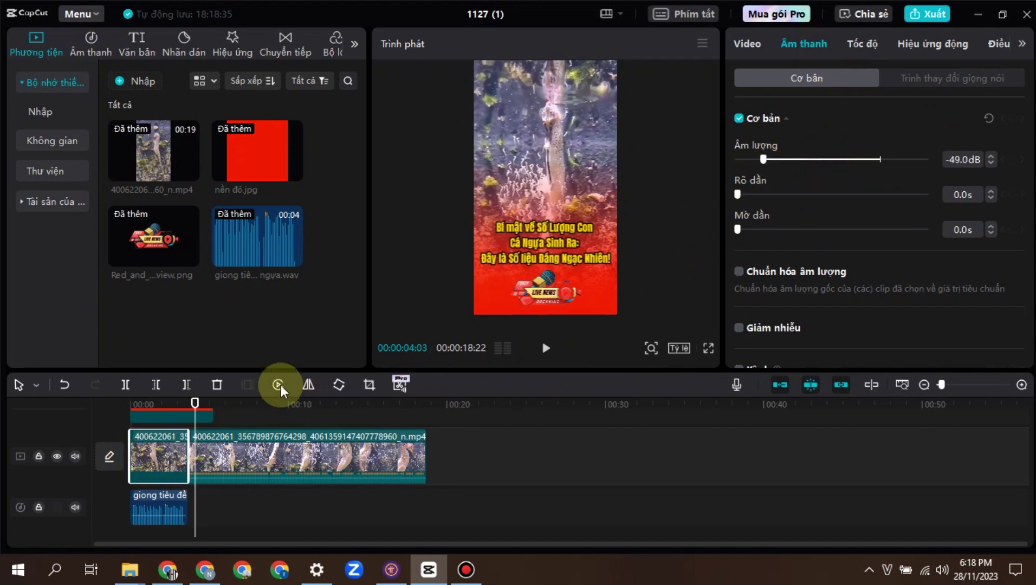
Replay the opening from the timeline's start to check the sound mix, and mute the main video track
drag(195, 399, 98, 402)
click(546, 348)
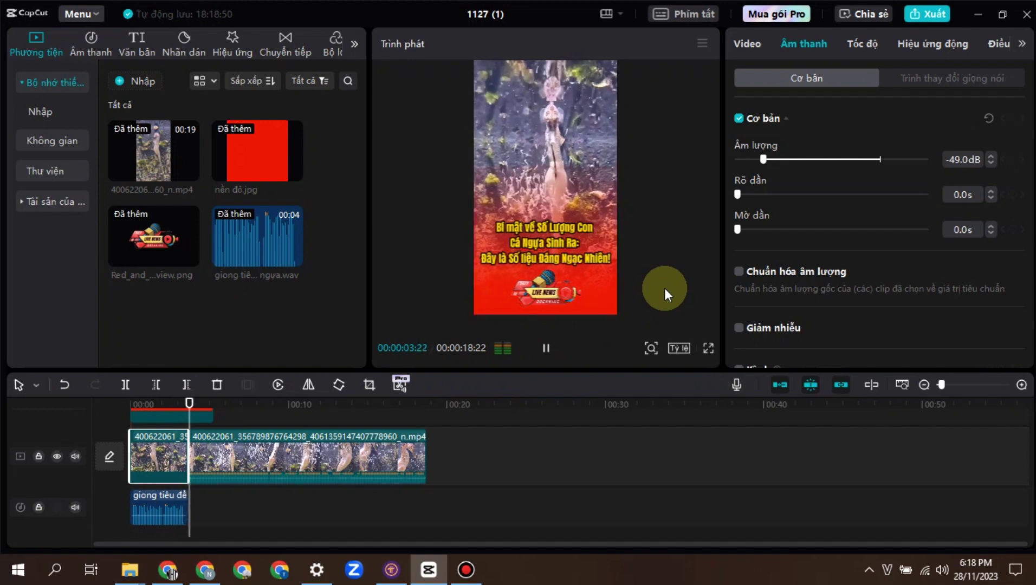
click(546, 348)
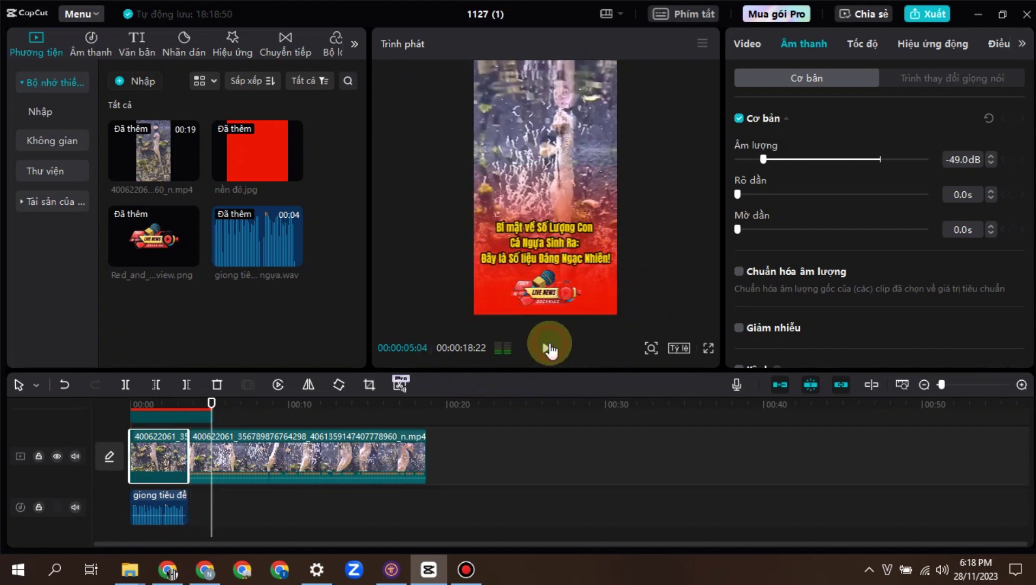
click(316, 458)
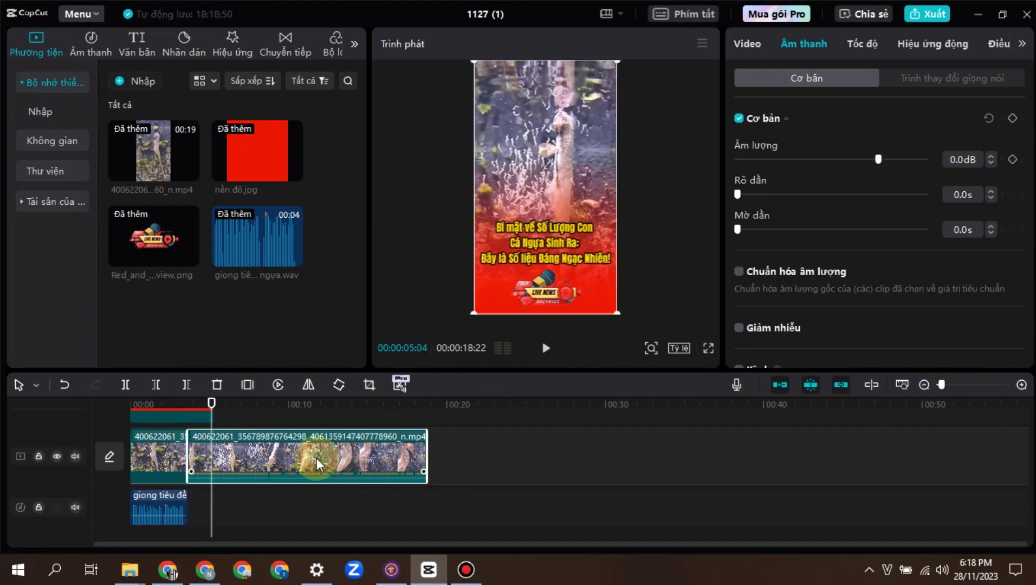
click(74, 456)
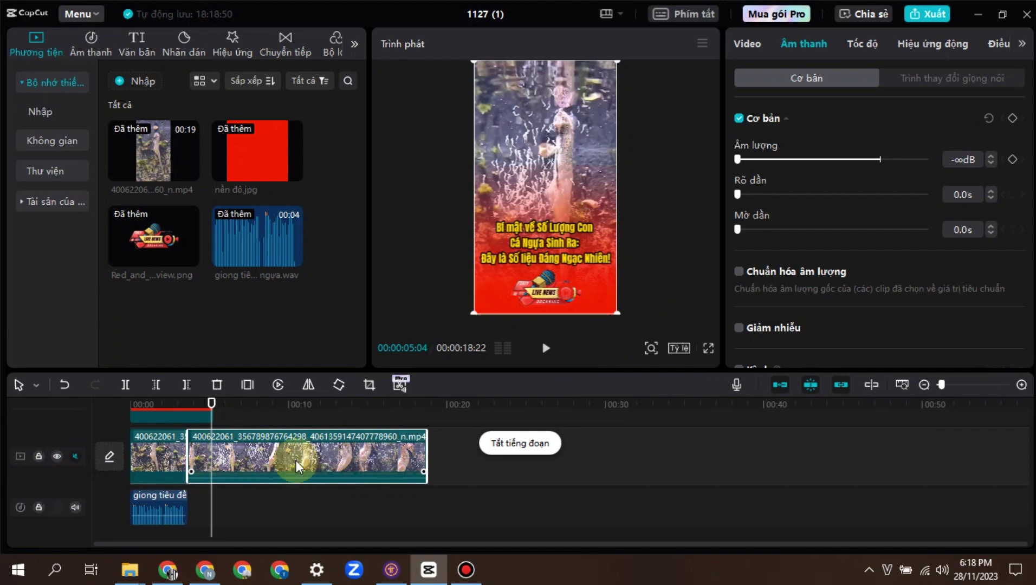
click(208, 405)
scroll(200, 433, up, 2)
click(190, 411)
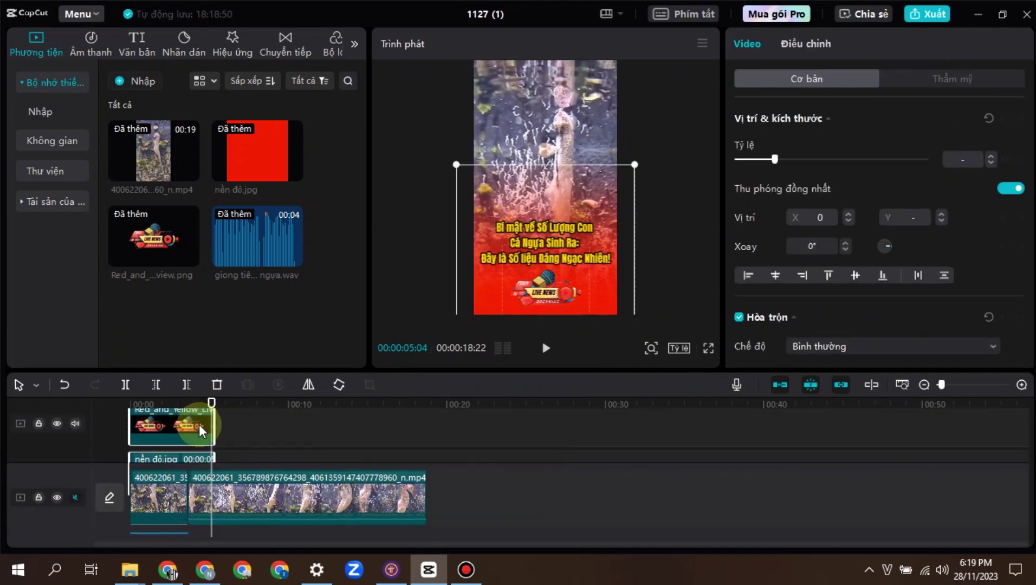
drag(212, 407, 195, 413)
key(ctrl+z)
scroll(252, 422, down, 2)
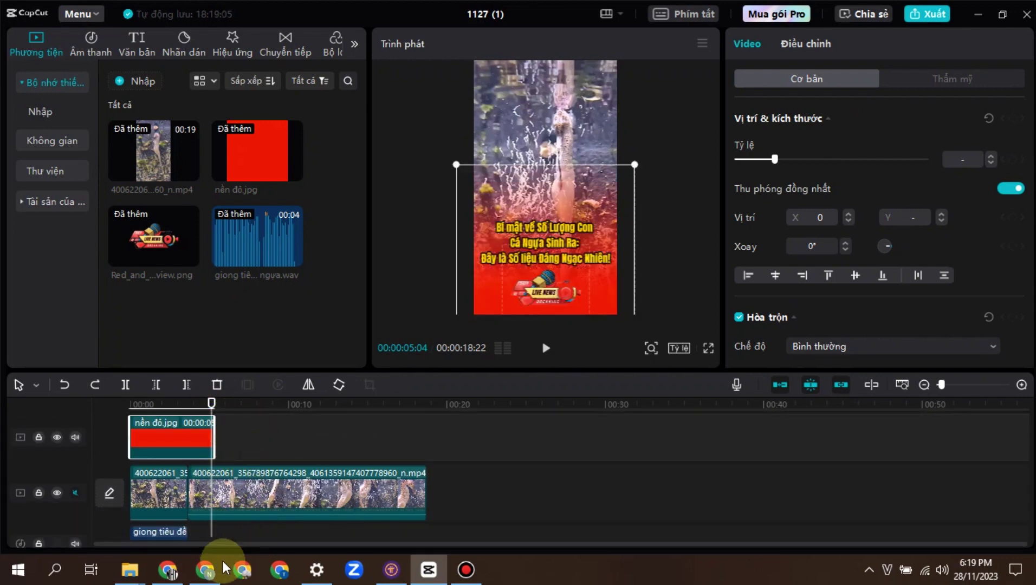
Switch to the ChatGPT chat "Cá Ngựa Sinh Con" in Chrome and copy the answer to "mô tả ngắn 3 dòng"
click(176, 571)
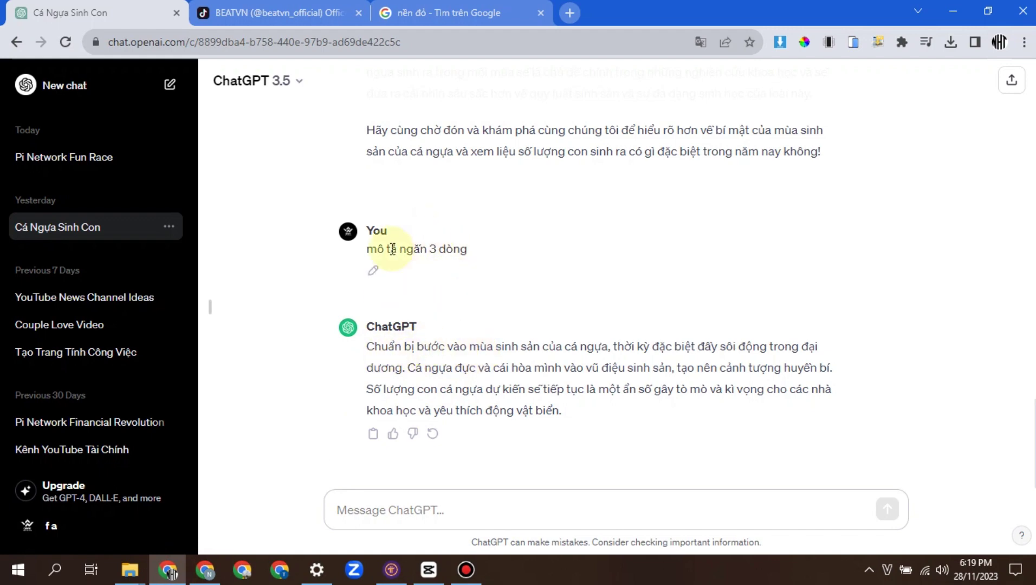
drag(467, 248, 401, 249)
click(452, 249)
scroll(453, 271, up, 7)
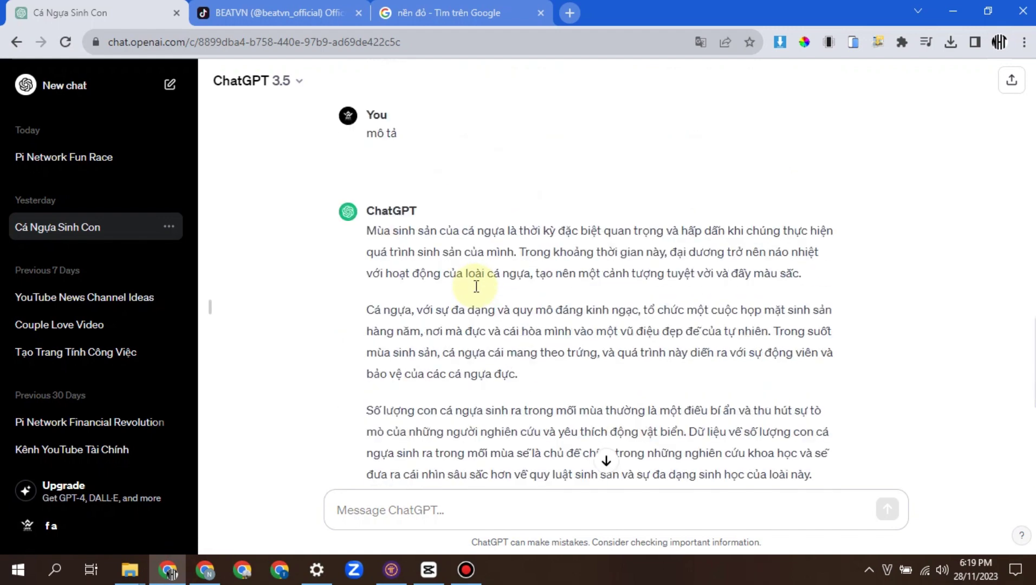
scroll(381, 232, up, 4)
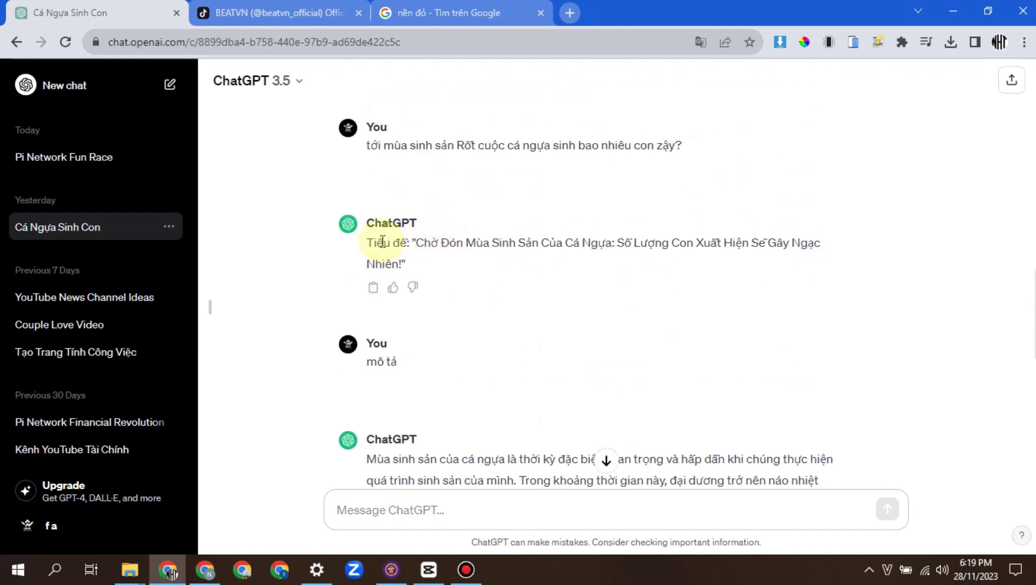
drag(377, 243, 668, 270)
click(499, 264)
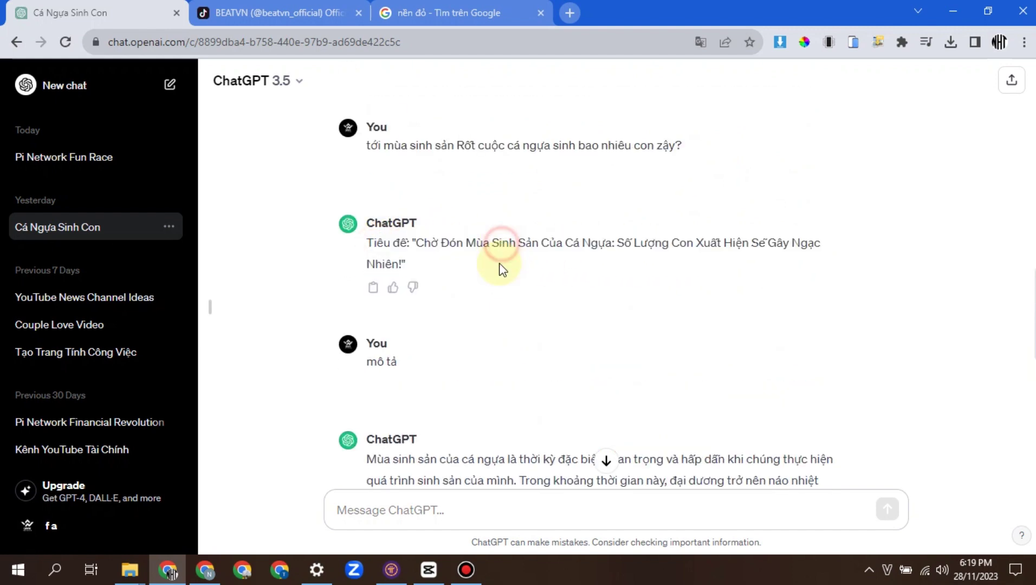
scroll(501, 265, down, 10)
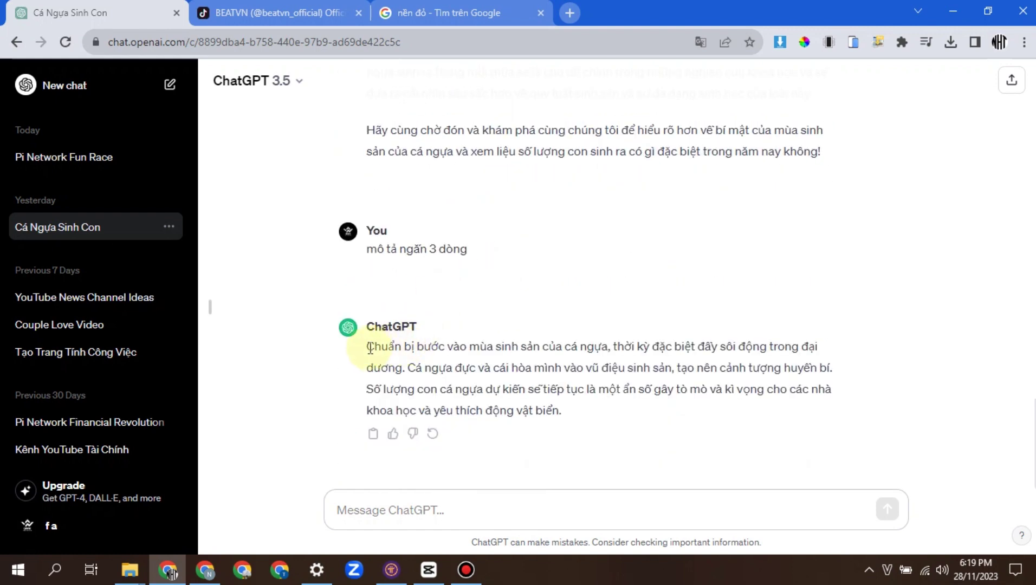
drag(370, 347, 644, 412)
key(ctrl+c)
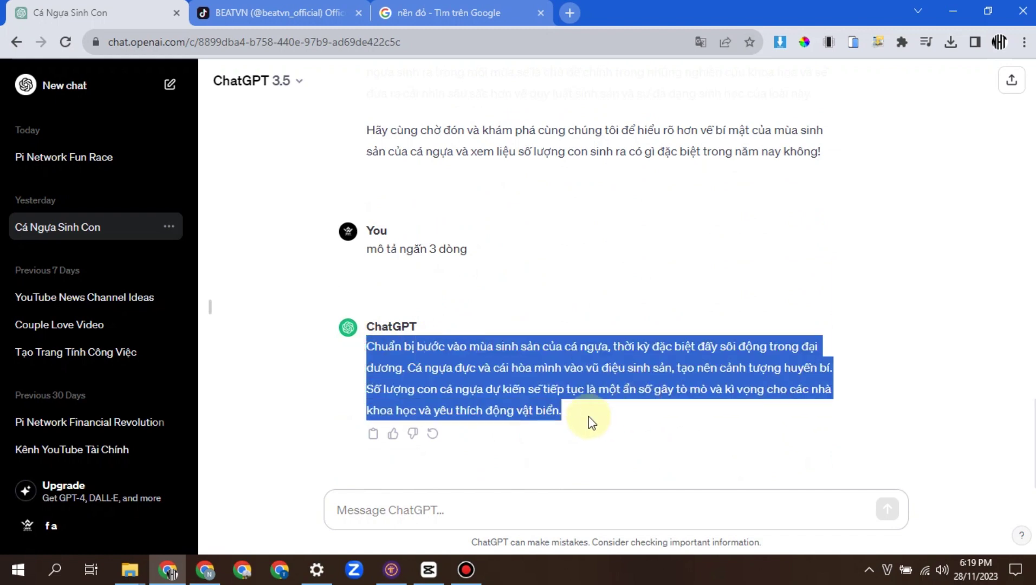
Switch to Vbee's text-to-speech page, replace the old title text with the copied description and convert it to speech
click(205, 570)
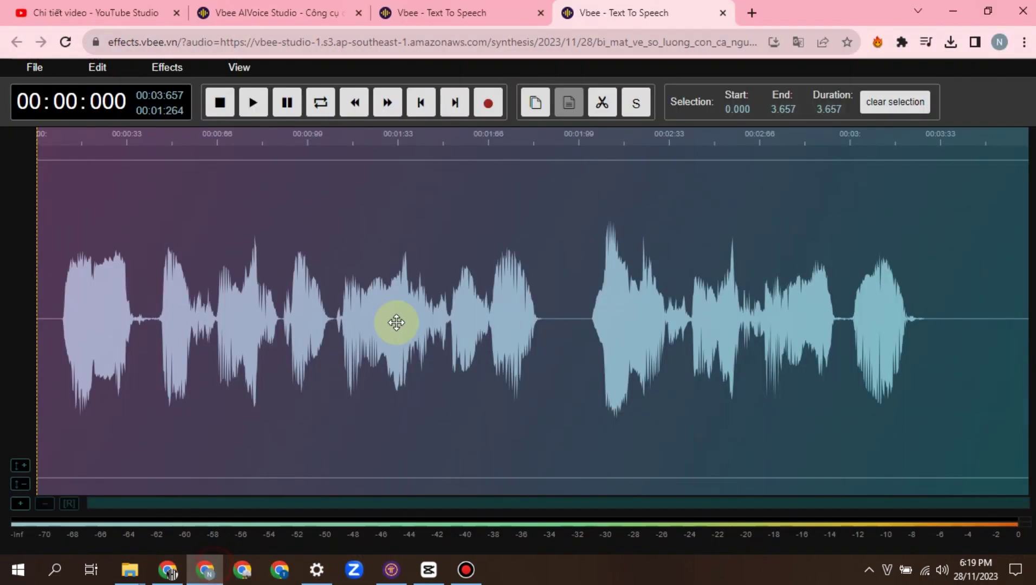
click(385, 7)
click(521, 265)
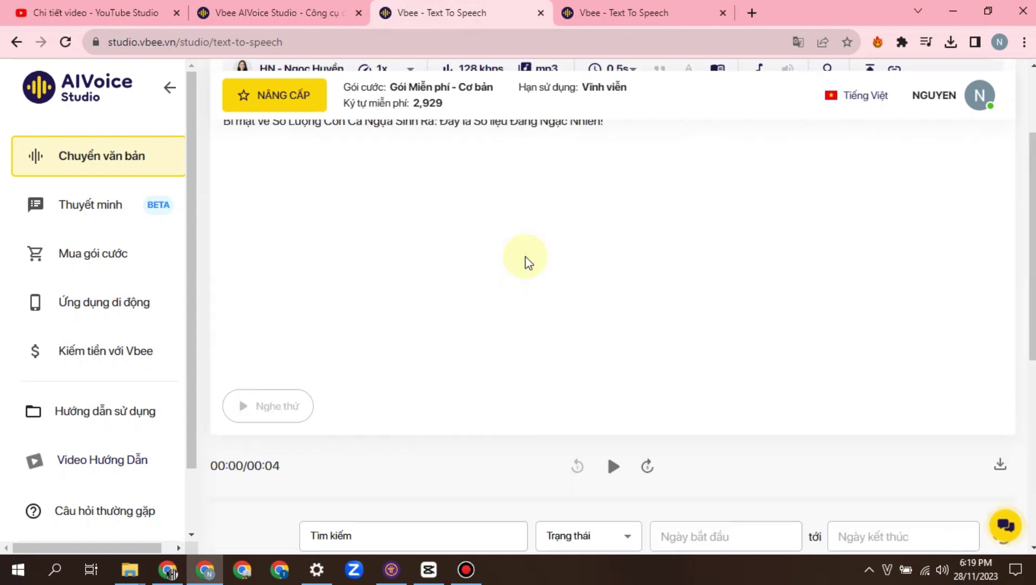
key(ctrl+a)
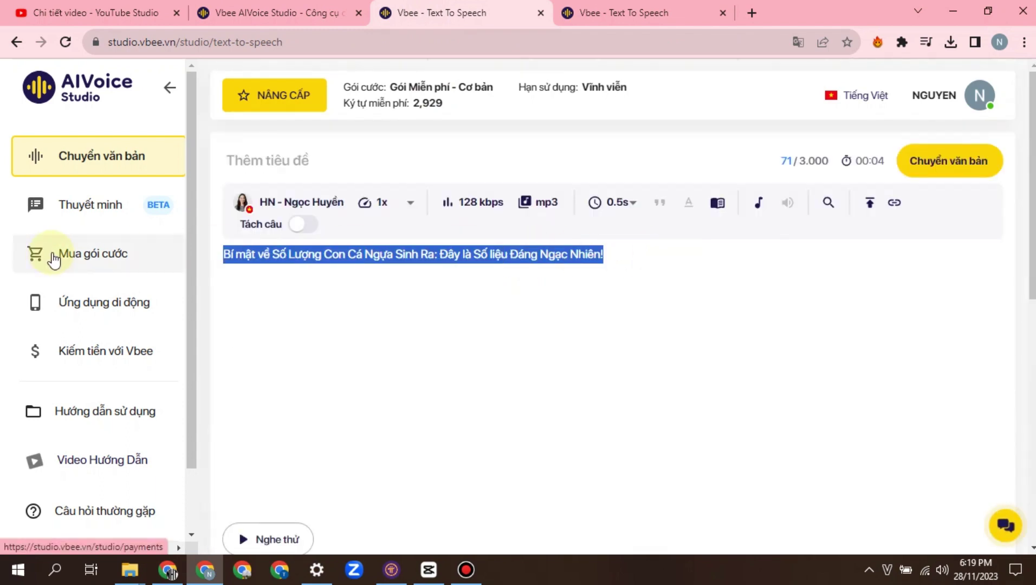
key(ctrl+v)
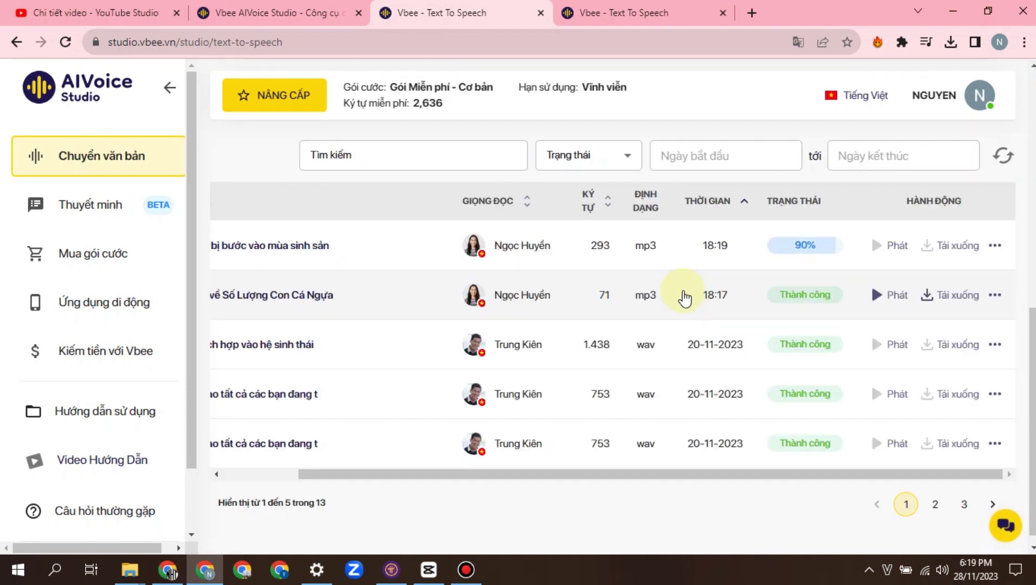
Play the new description audio, open it in the Vbee audio effects editor and close the old title audio's editor
click(878, 247)
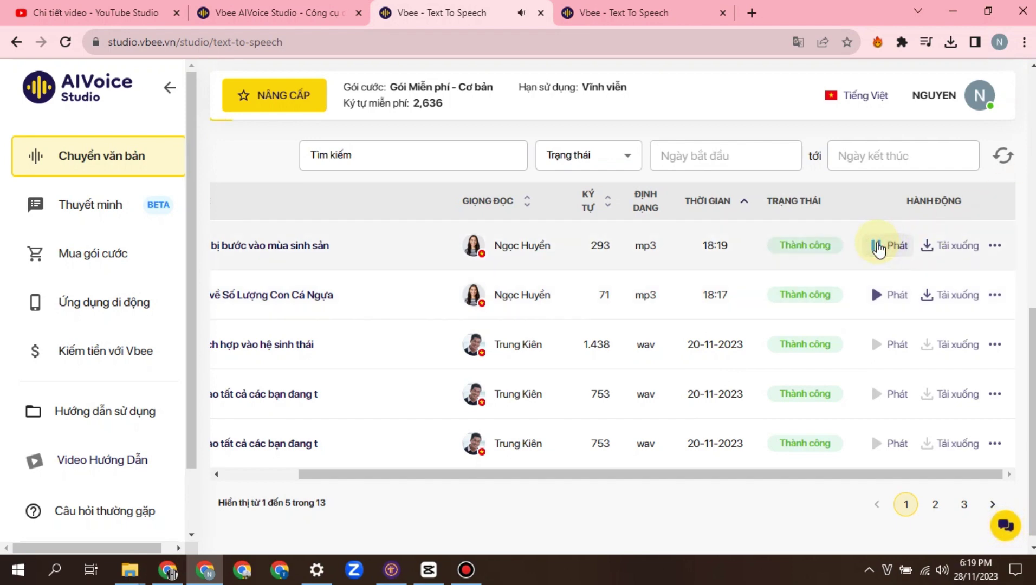
click(995, 246)
click(907, 274)
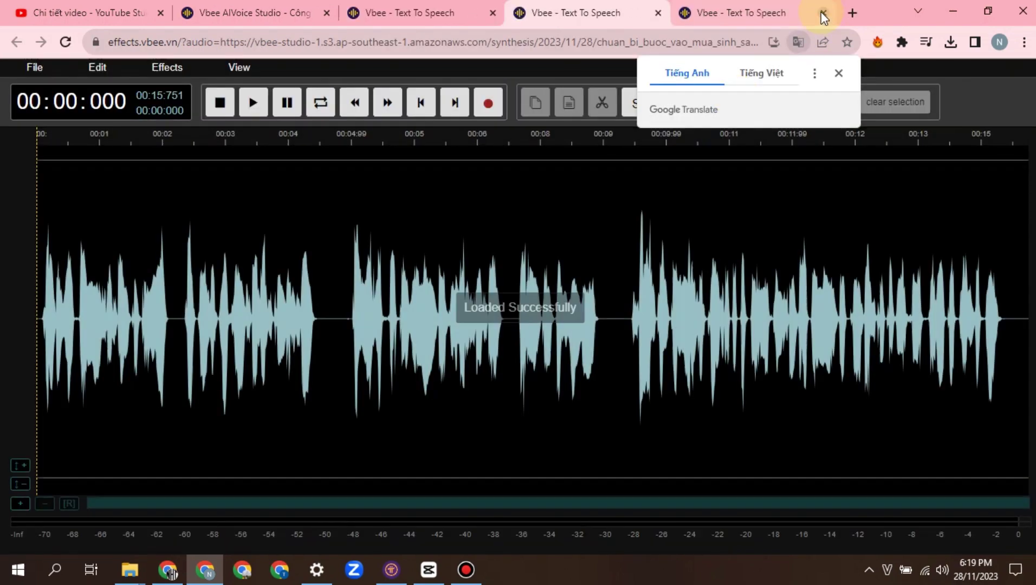
click(823, 13)
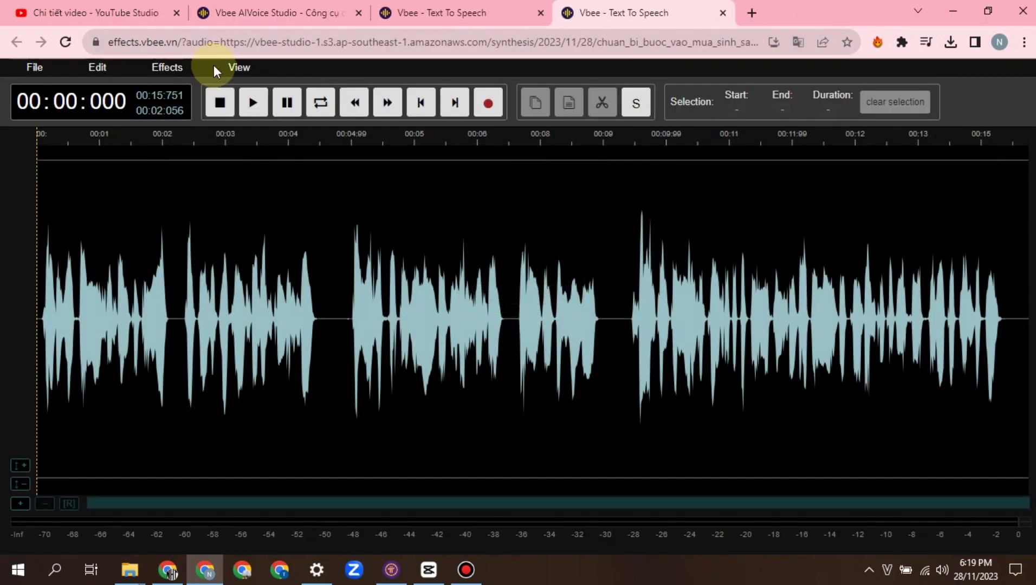
Speed up the whole description narration to a playback rate of 1.15 and listen to its beginning
click(167, 67)
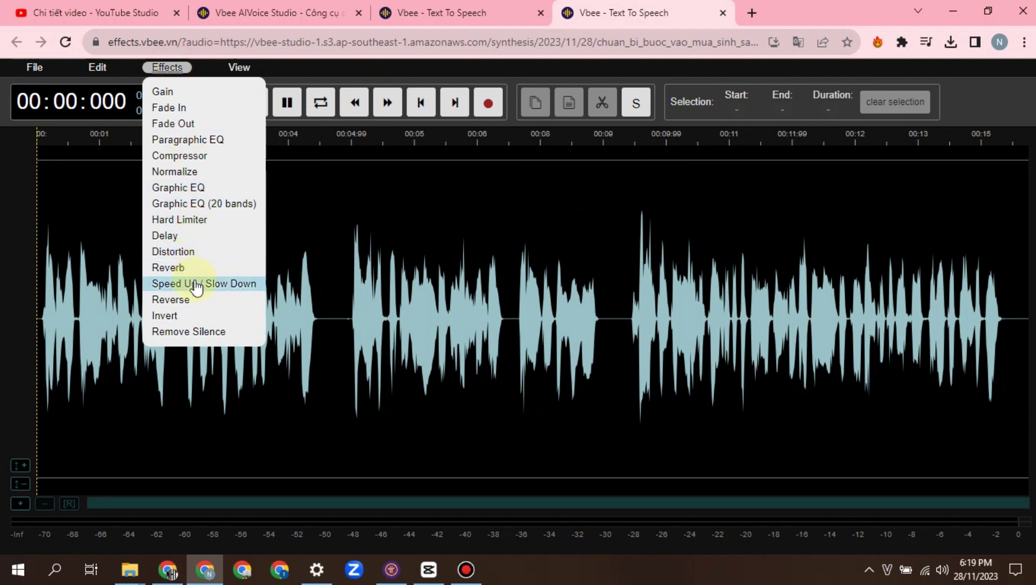
click(228, 284)
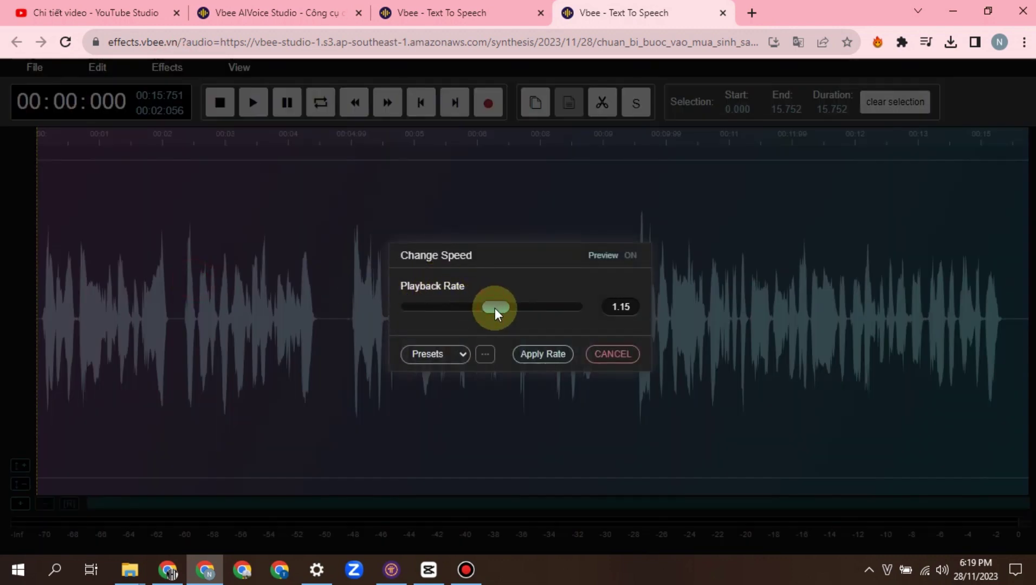
click(541, 354)
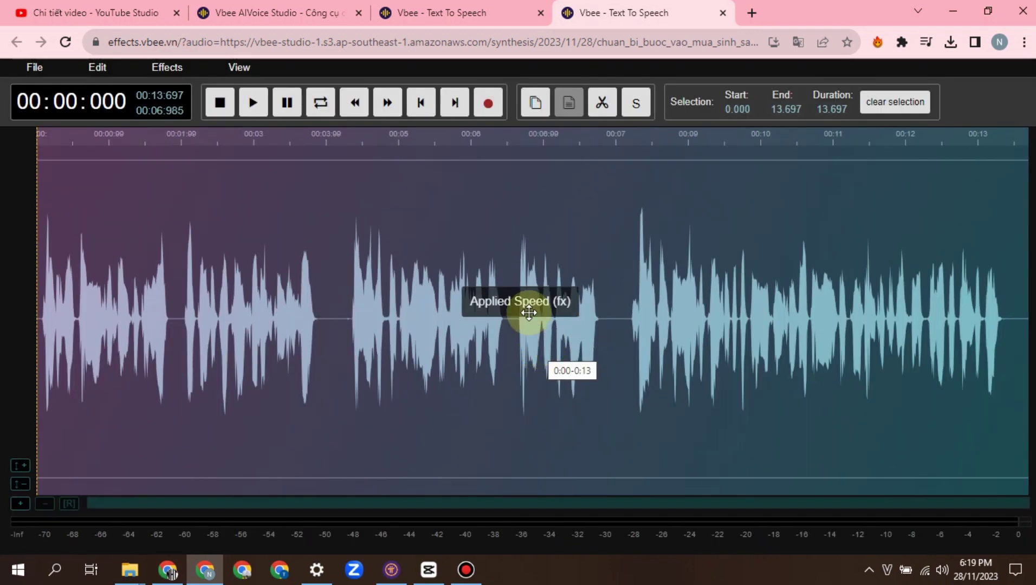
click(255, 103)
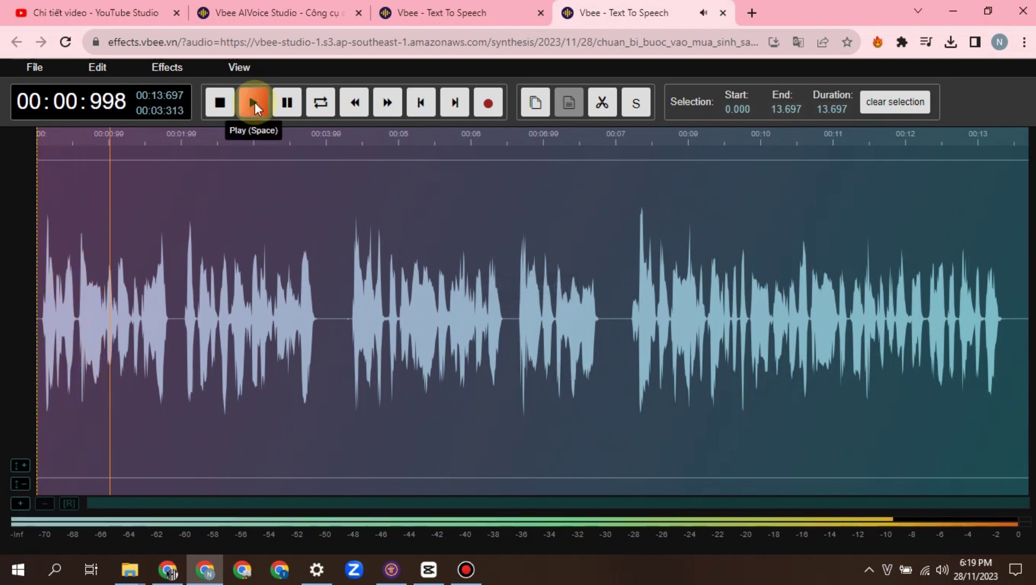
click(256, 103)
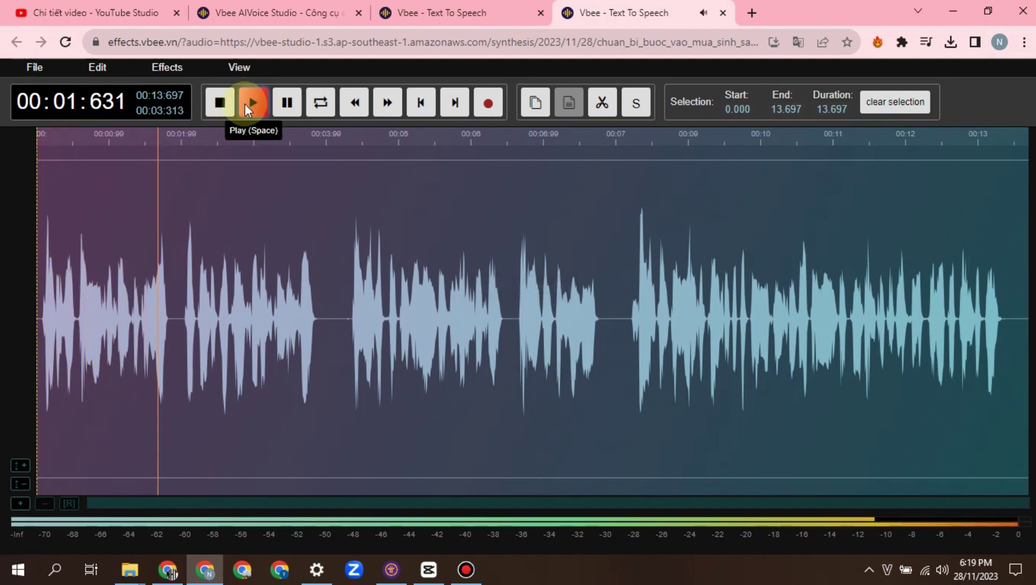
click(225, 102)
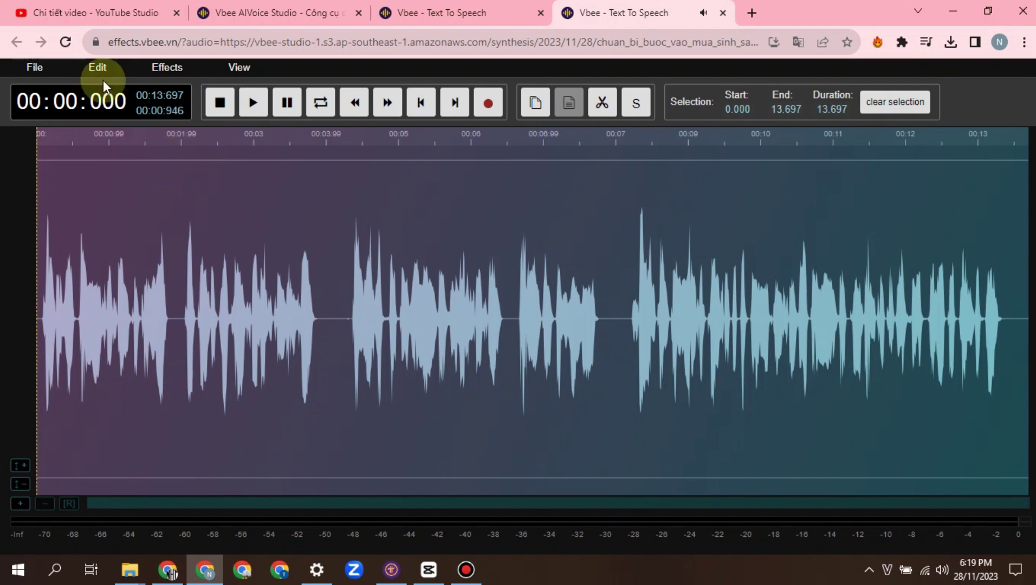
Export the whole narration as a 128 kbps mono WAV file named "video 2"
click(35, 69)
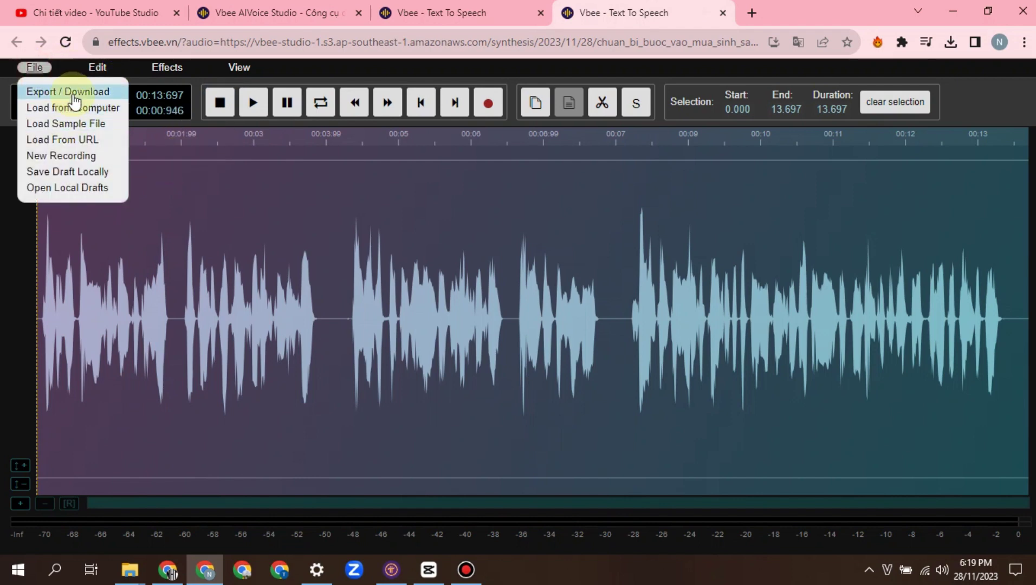
click(74, 93)
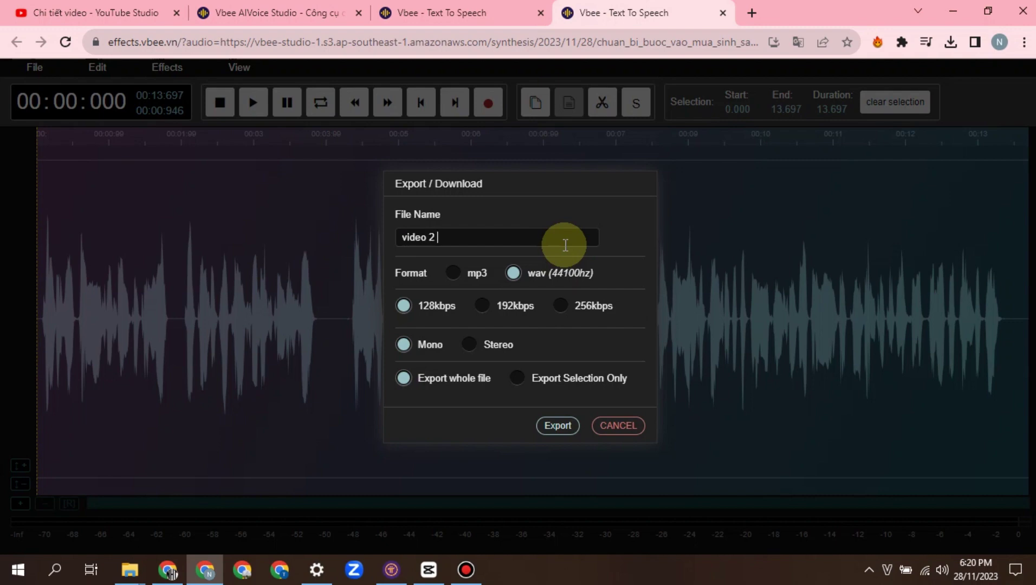
click(546, 427)
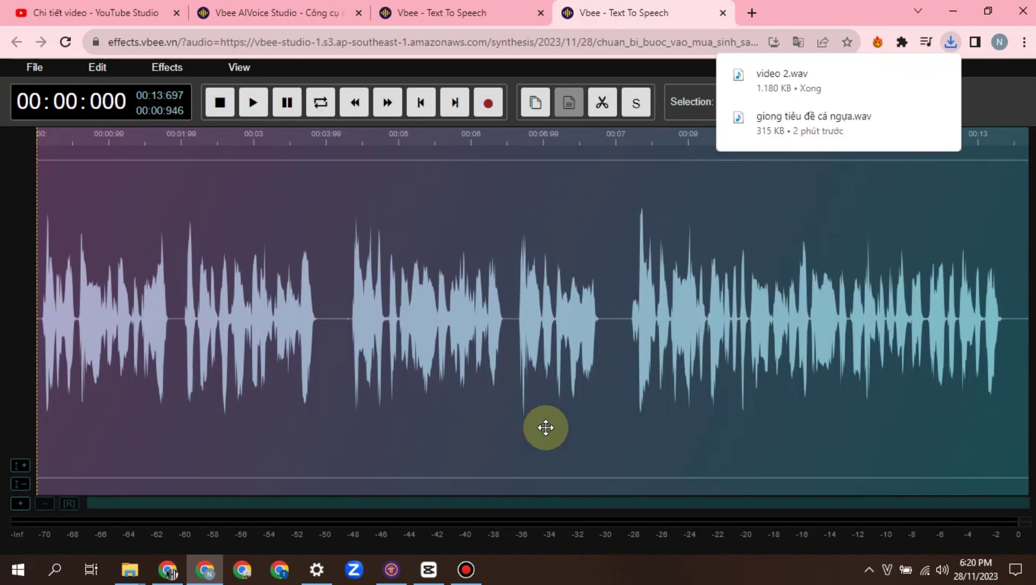
Switch to CapCut, import "video 2" from Downloads and place it on the audio track directly after the title voice-over
click(431, 570)
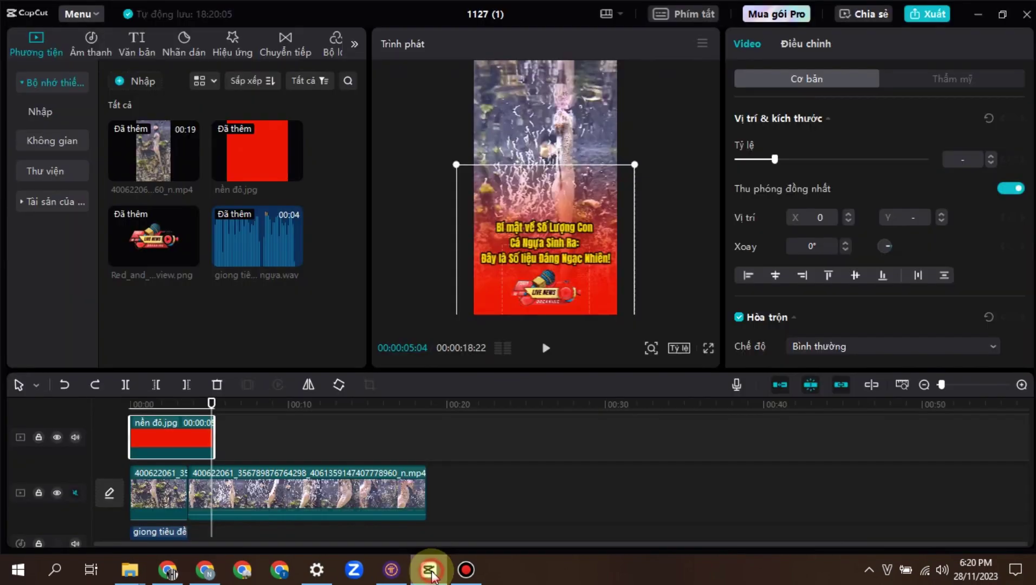
click(139, 82)
click(190, 132)
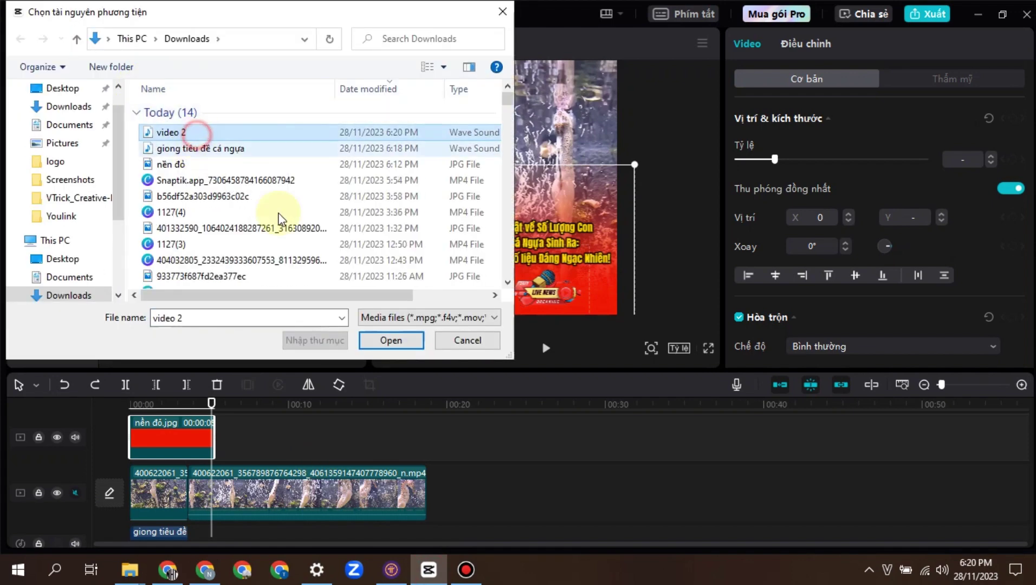
click(379, 341)
click(250, 439)
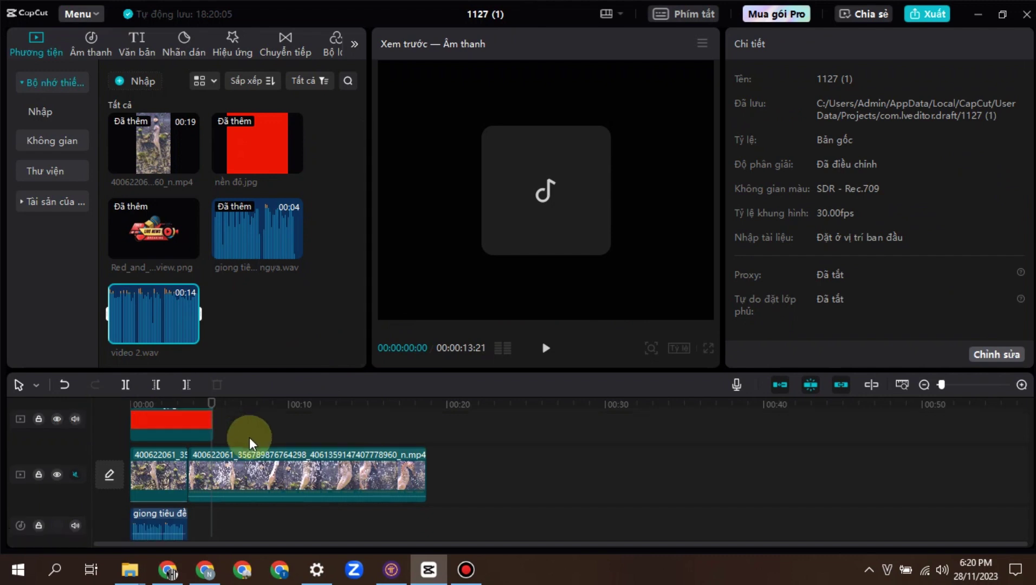
drag(149, 321, 232, 527)
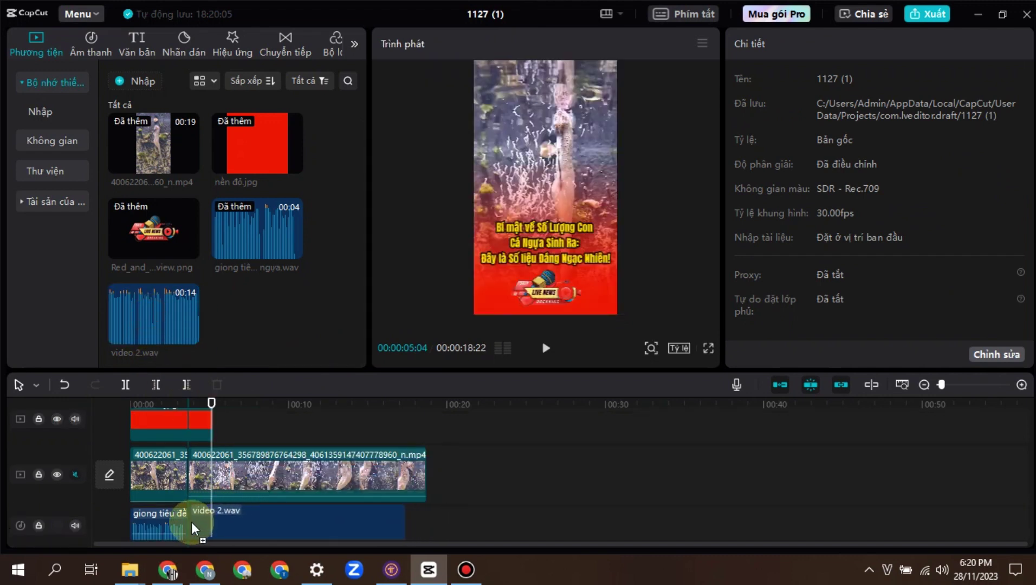
drag(193, 529, 192, 528)
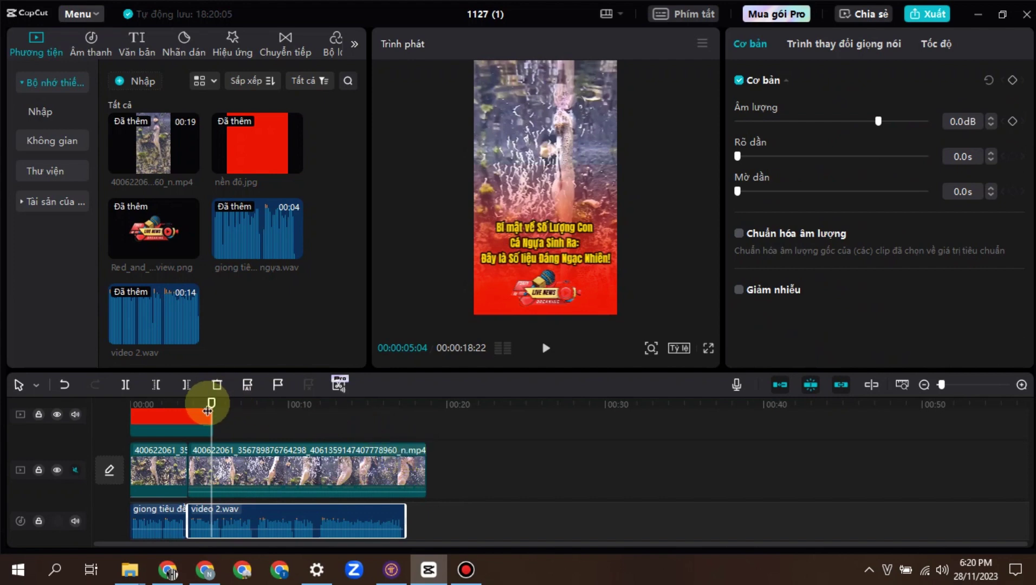
Play the video from the beginning in full screen to check both voice-overs, then leave full screen and pause
drag(208, 408, 115, 409)
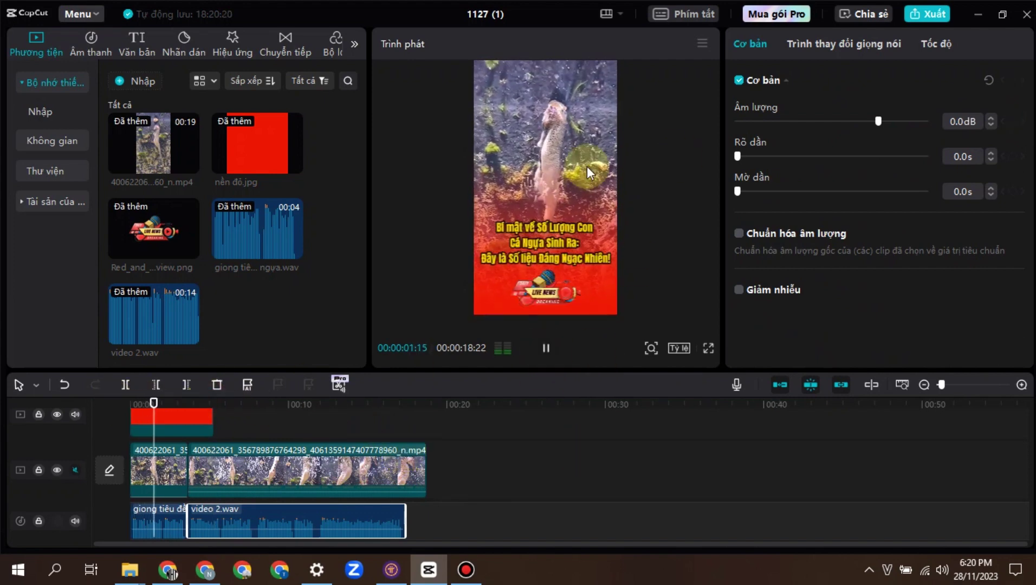
click(708, 348)
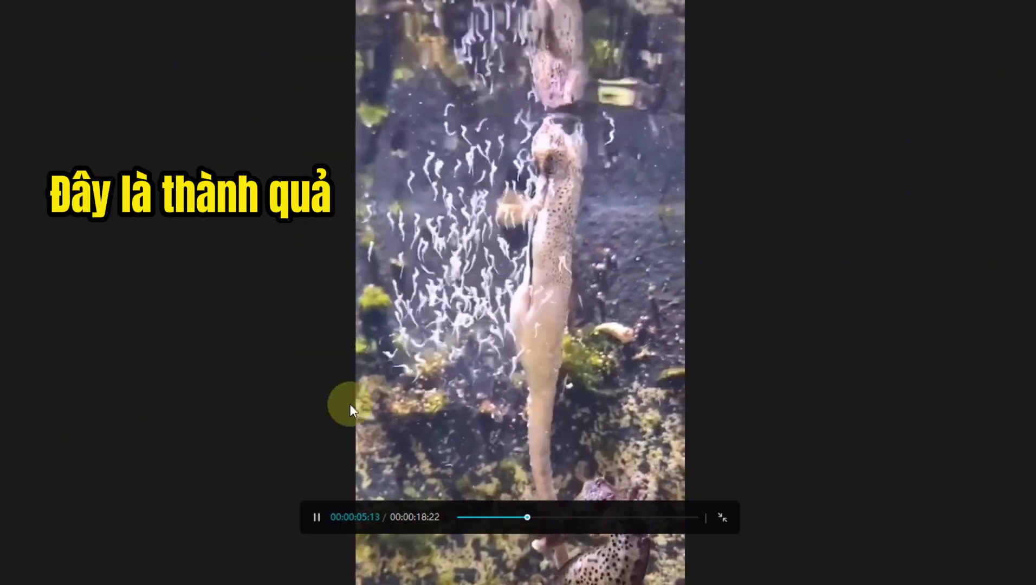
click(236, 403)
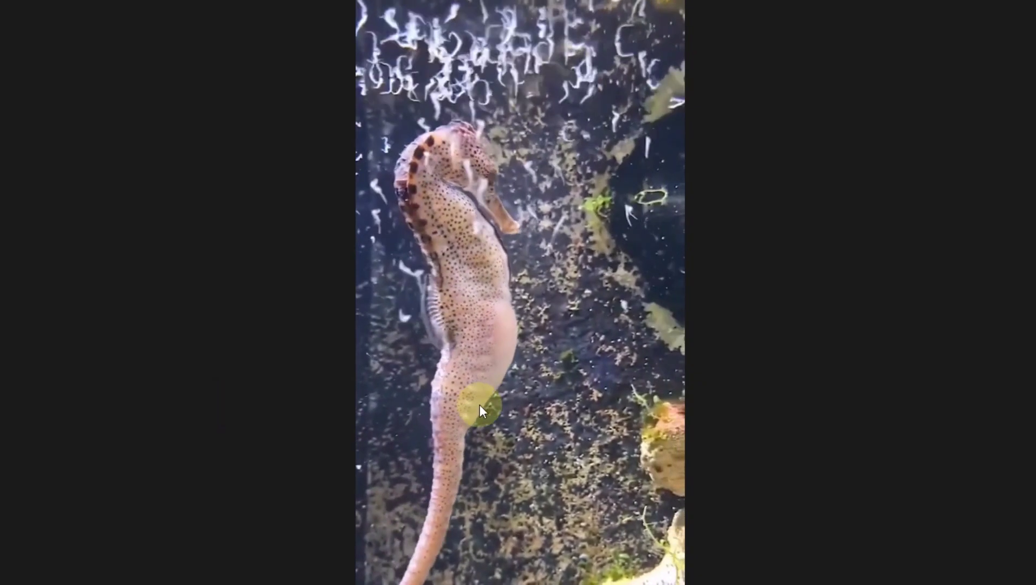
click(480, 405)
click(316, 516)
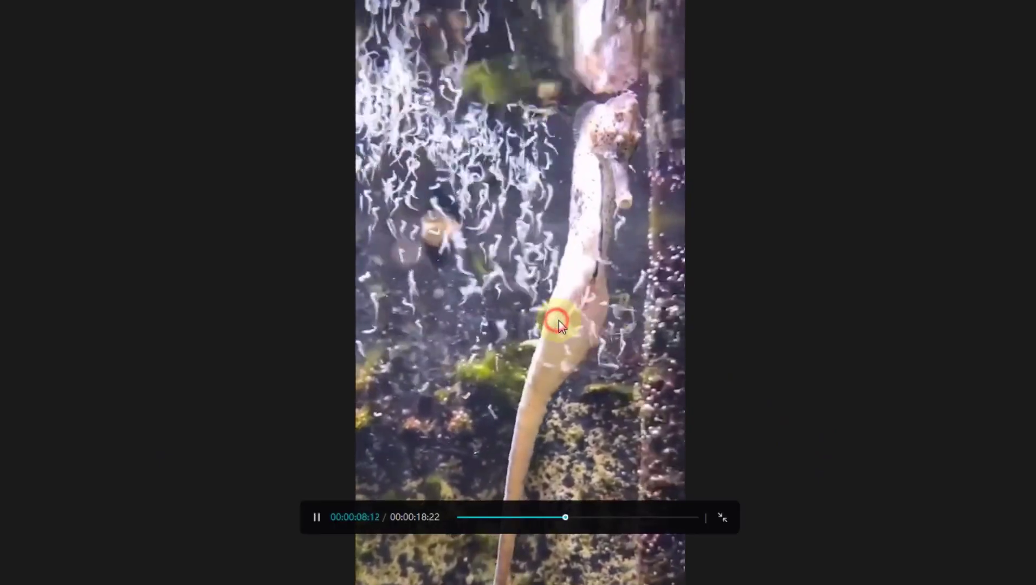
click(723, 519)
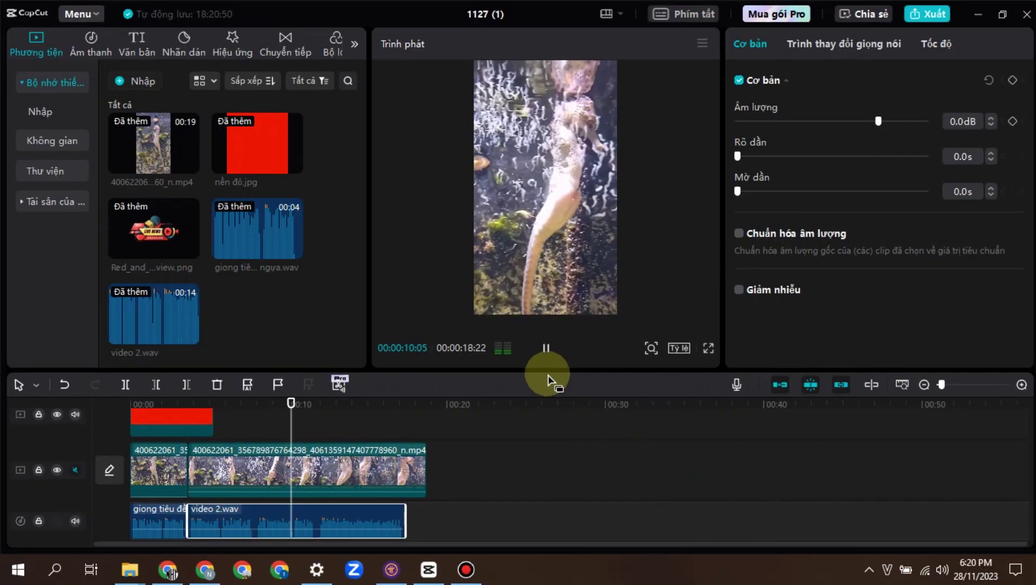
click(546, 348)
Extend the red background and the Live News logo clips to the end of the video at 00:00:18:22
drag(302, 412, 69, 412)
scroll(208, 433, up, 2)
scroll(217, 457, up, 1)
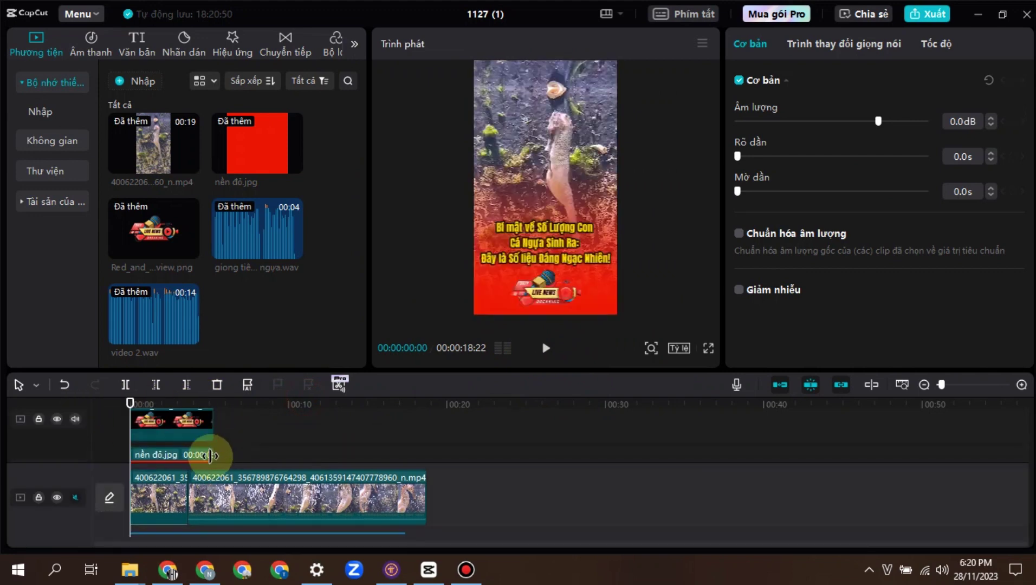
scroll(209, 437, down, 1)
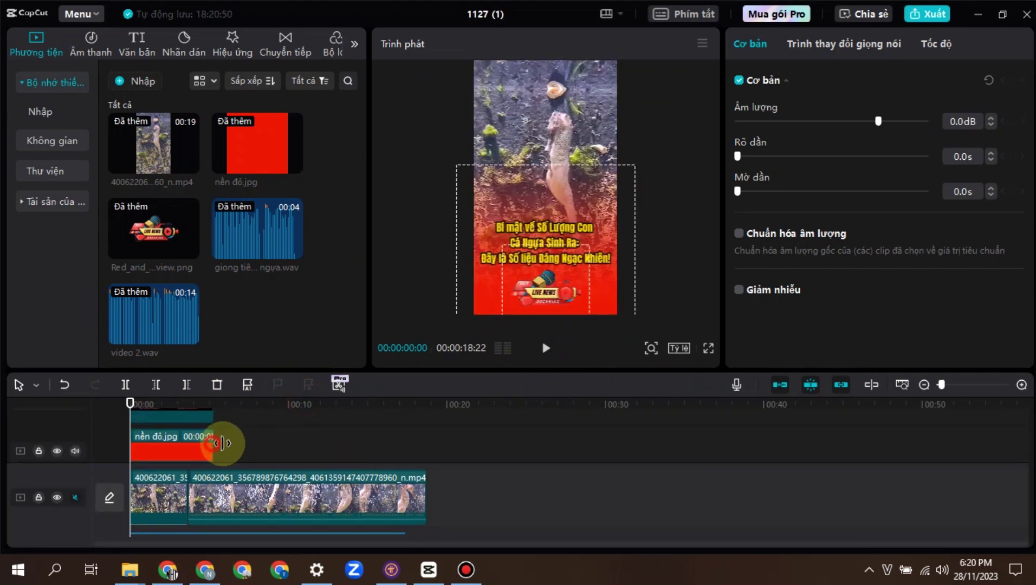
drag(221, 443, 322, 438)
drag(405, 437, 427, 436)
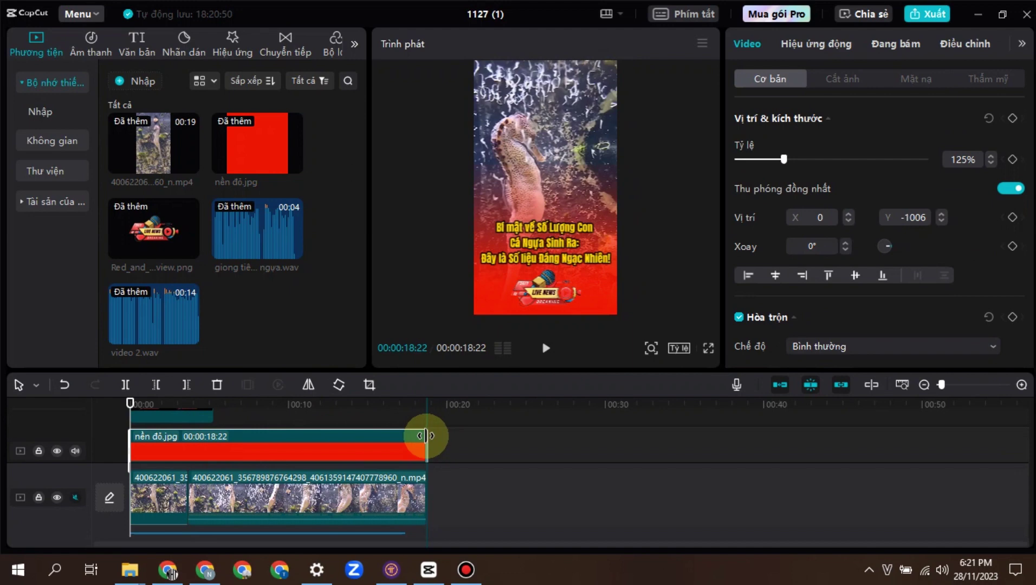
scroll(278, 454, up, 1)
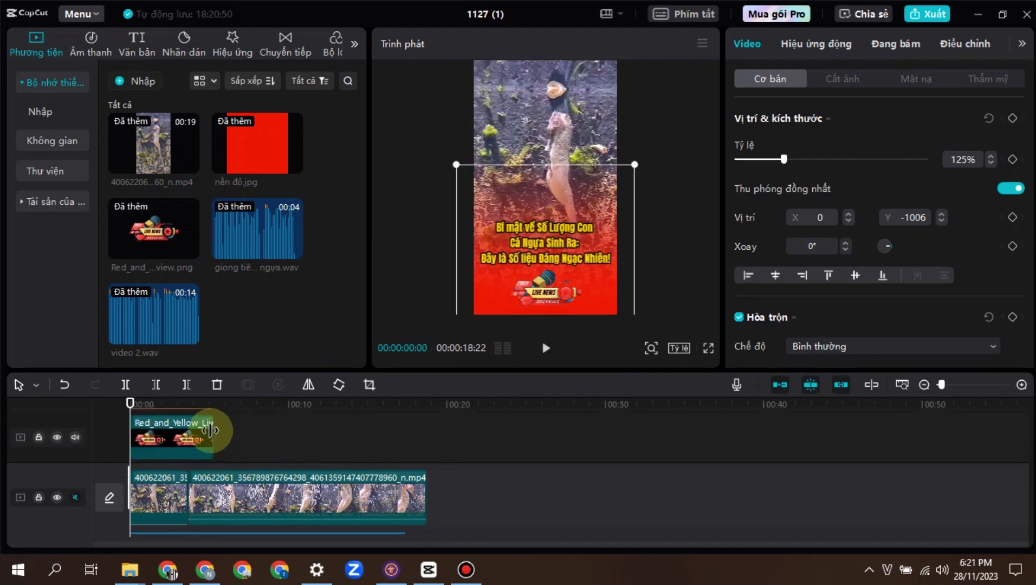
drag(211, 431, 418, 430)
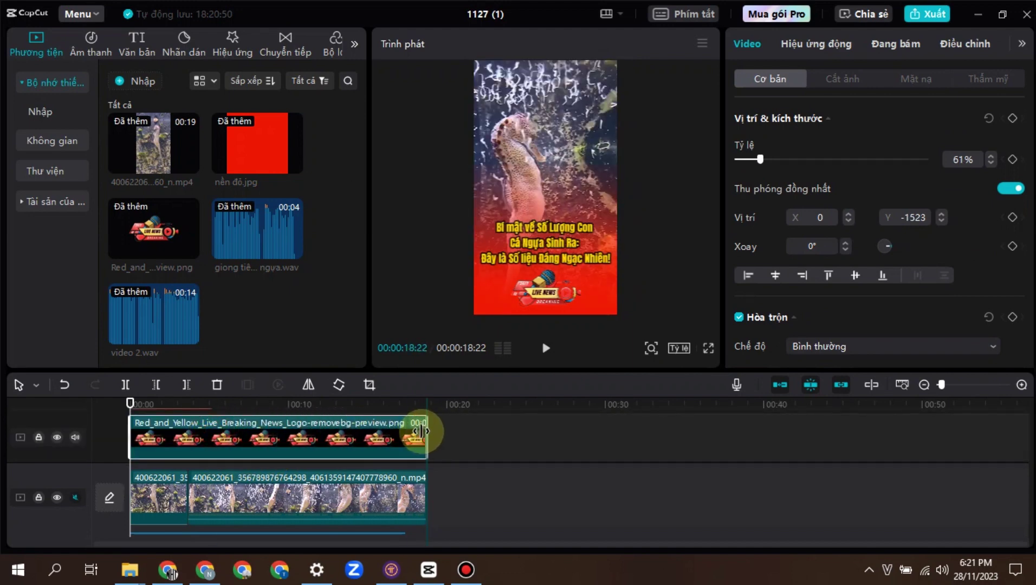
Play back the extended overlays and lengthen the yellow title text clip to nearly the end of the video
scroll(312, 455, up, 1)
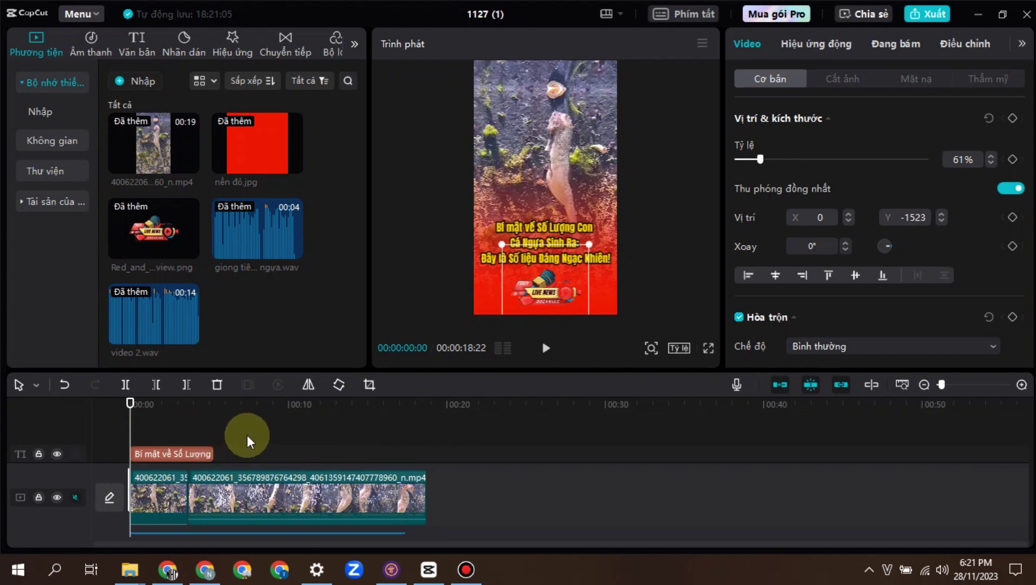
scroll(247, 441, down, 1)
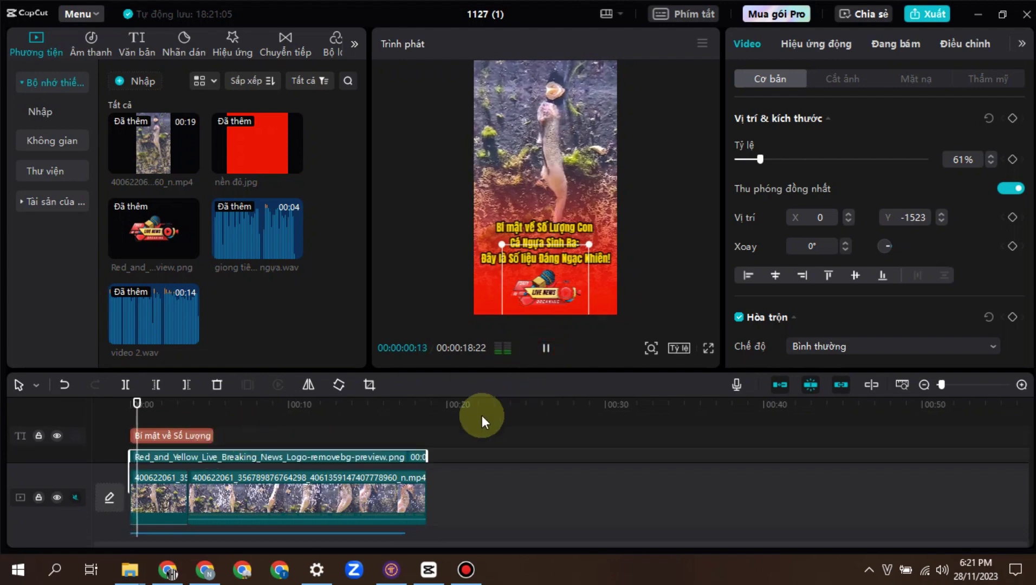
click(677, 257)
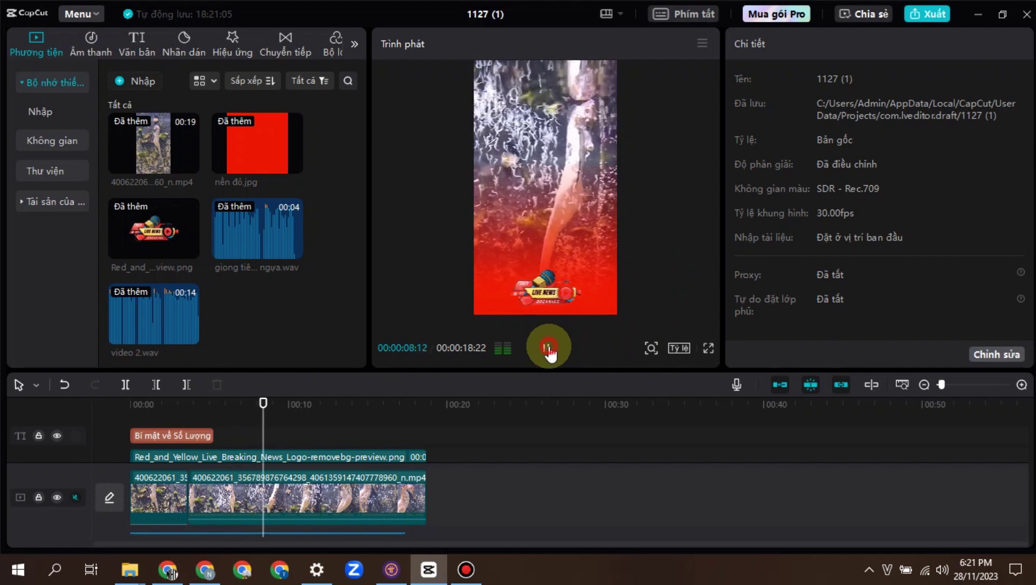
drag(215, 430, 422, 427)
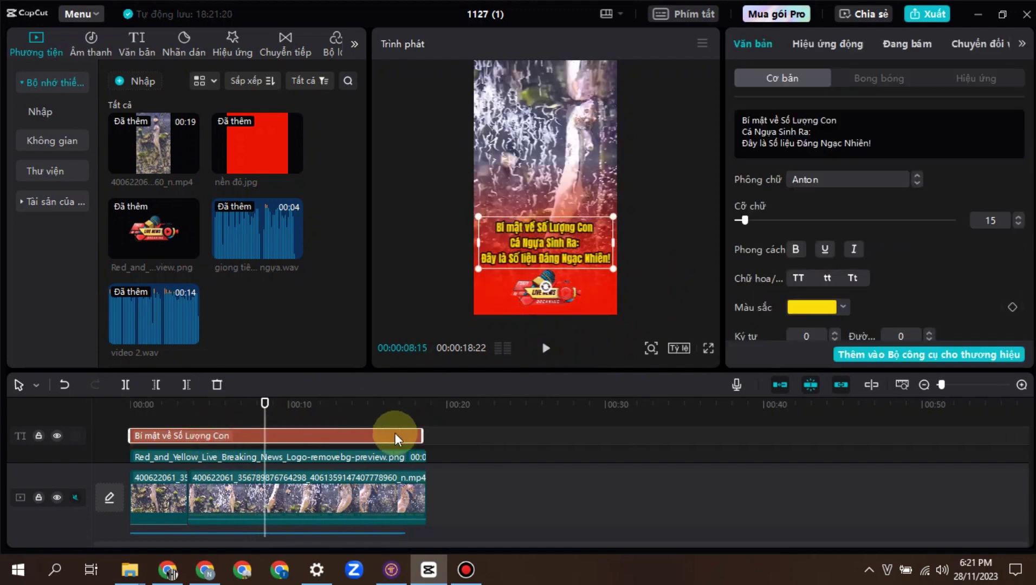
Review the complete video from the start in full screen, then return the playhead to the beginning
drag(268, 417, 40, 412)
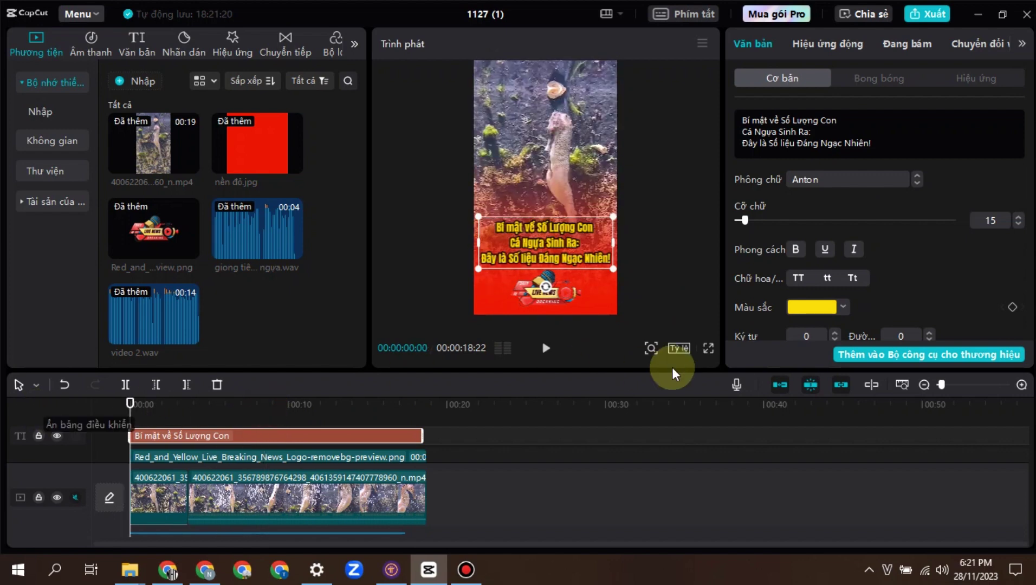
click(668, 269)
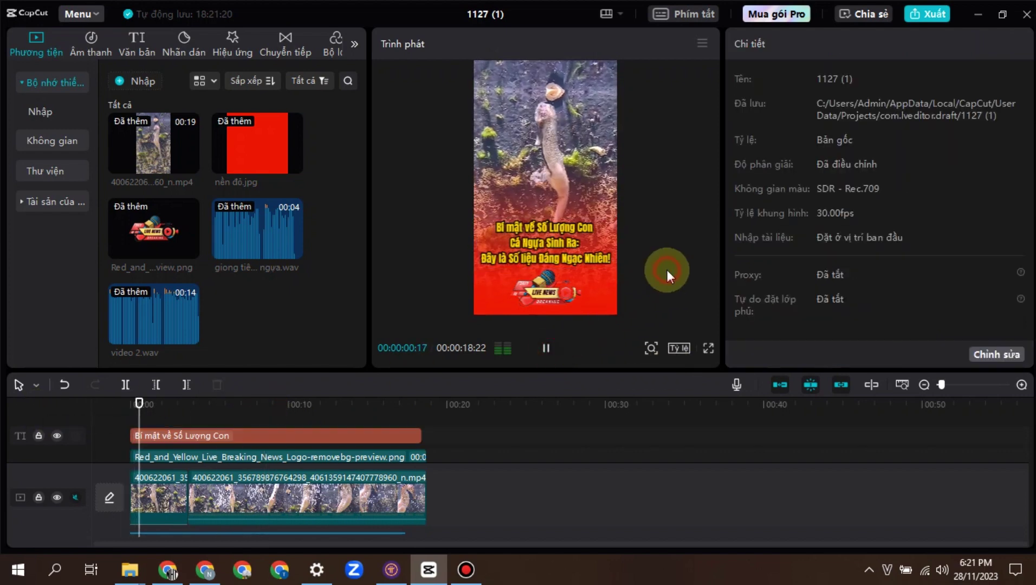
click(709, 348)
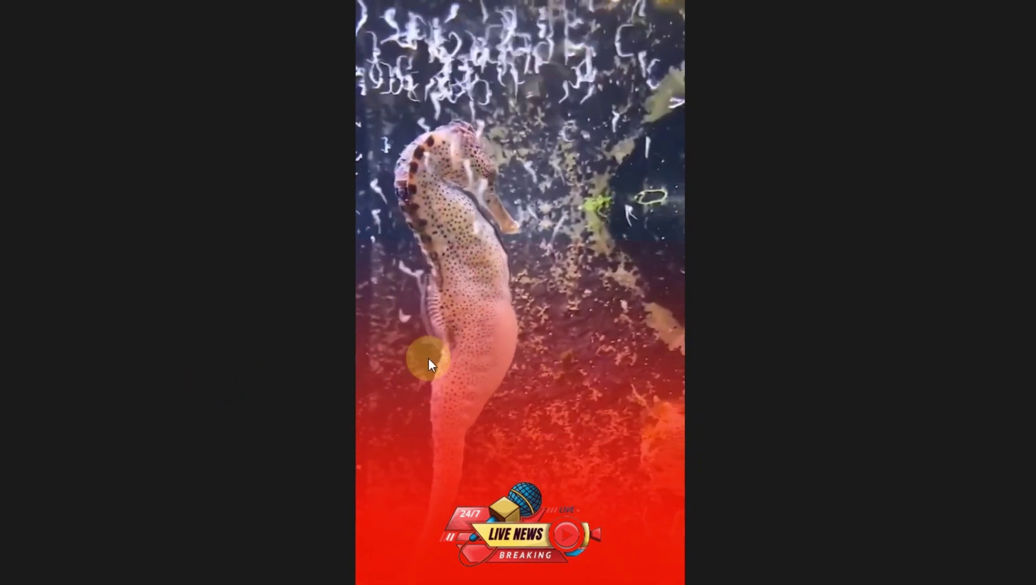
click(723, 517)
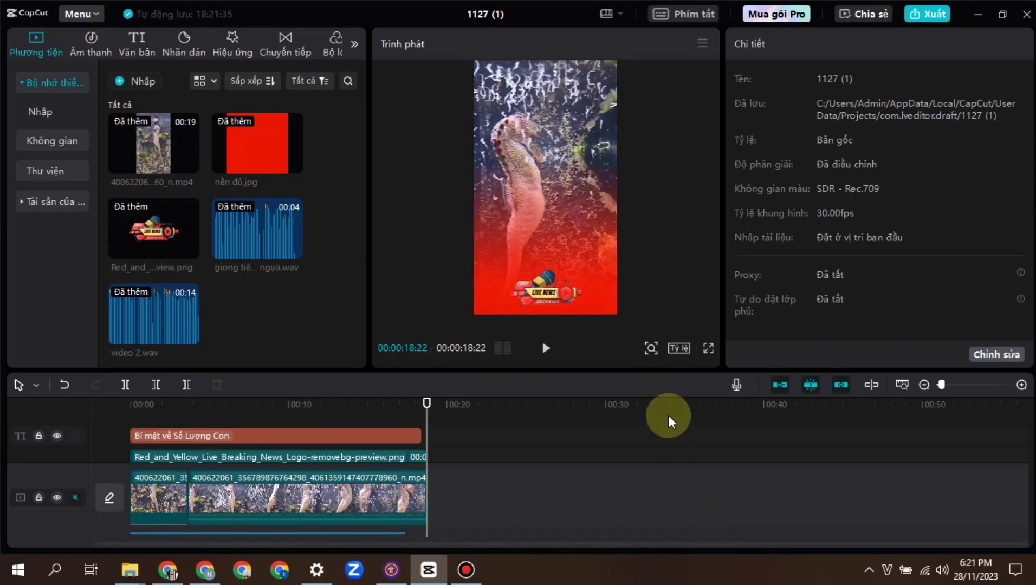
drag(416, 410, 125, 399)
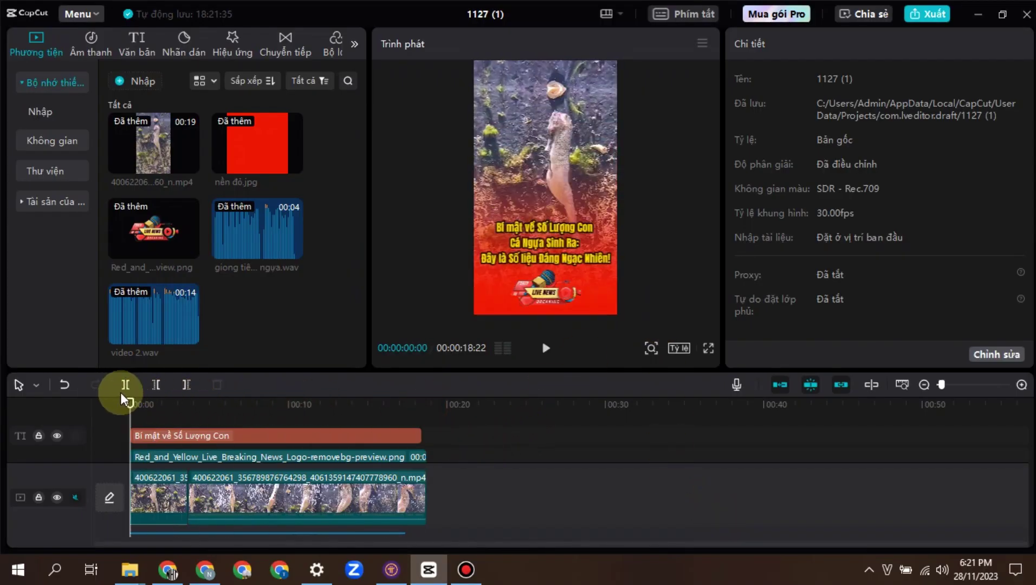
Open the video export settings and replace the title with "vd ca"
click(929, 16)
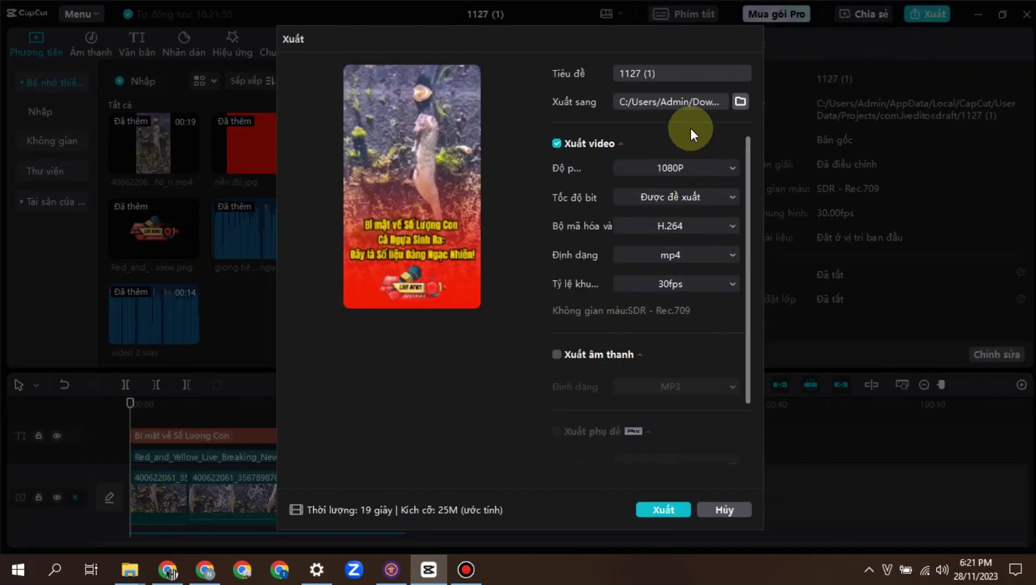
drag(668, 79, 615, 73)
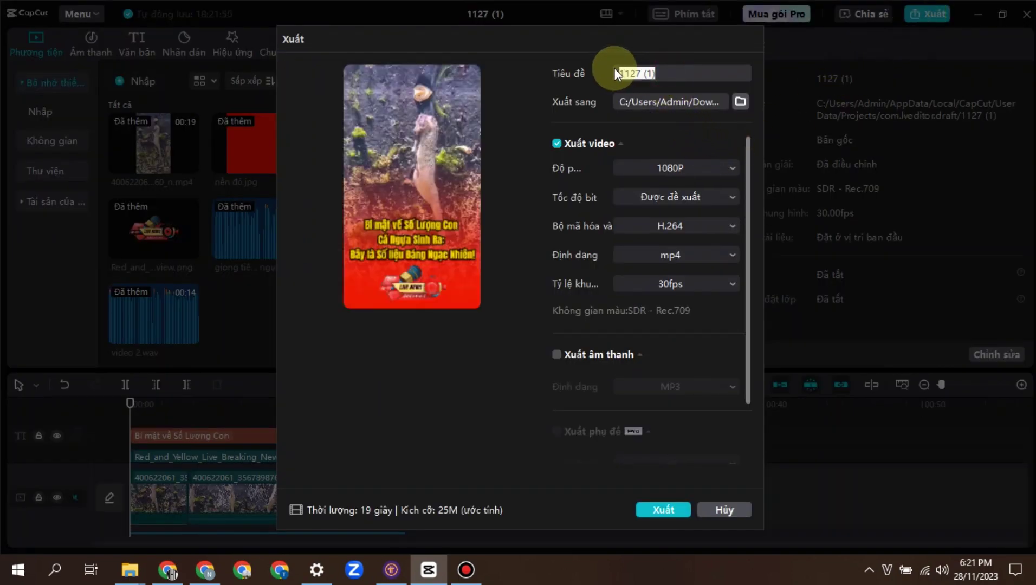
key(BackSpace)
text(vd ca)
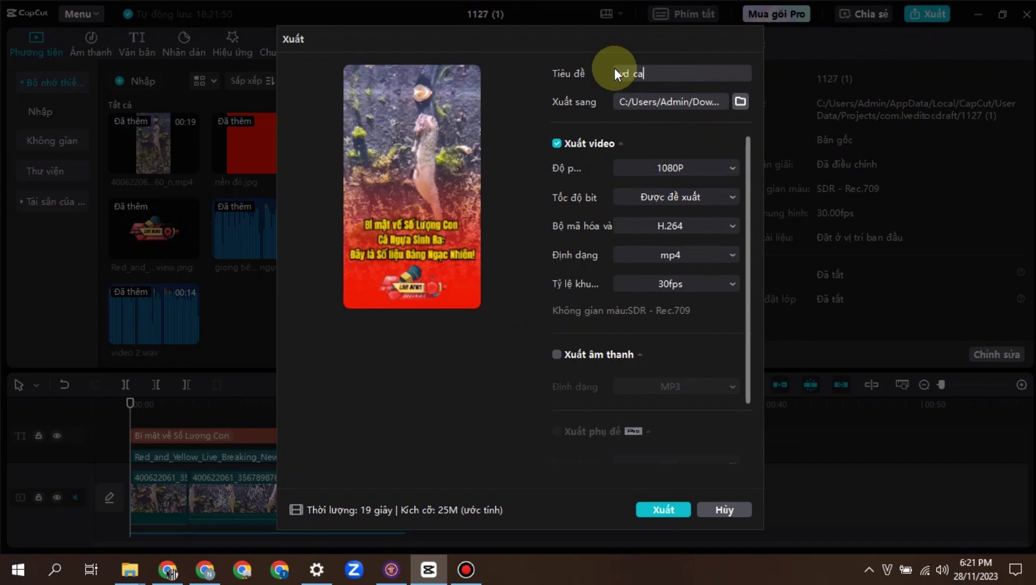